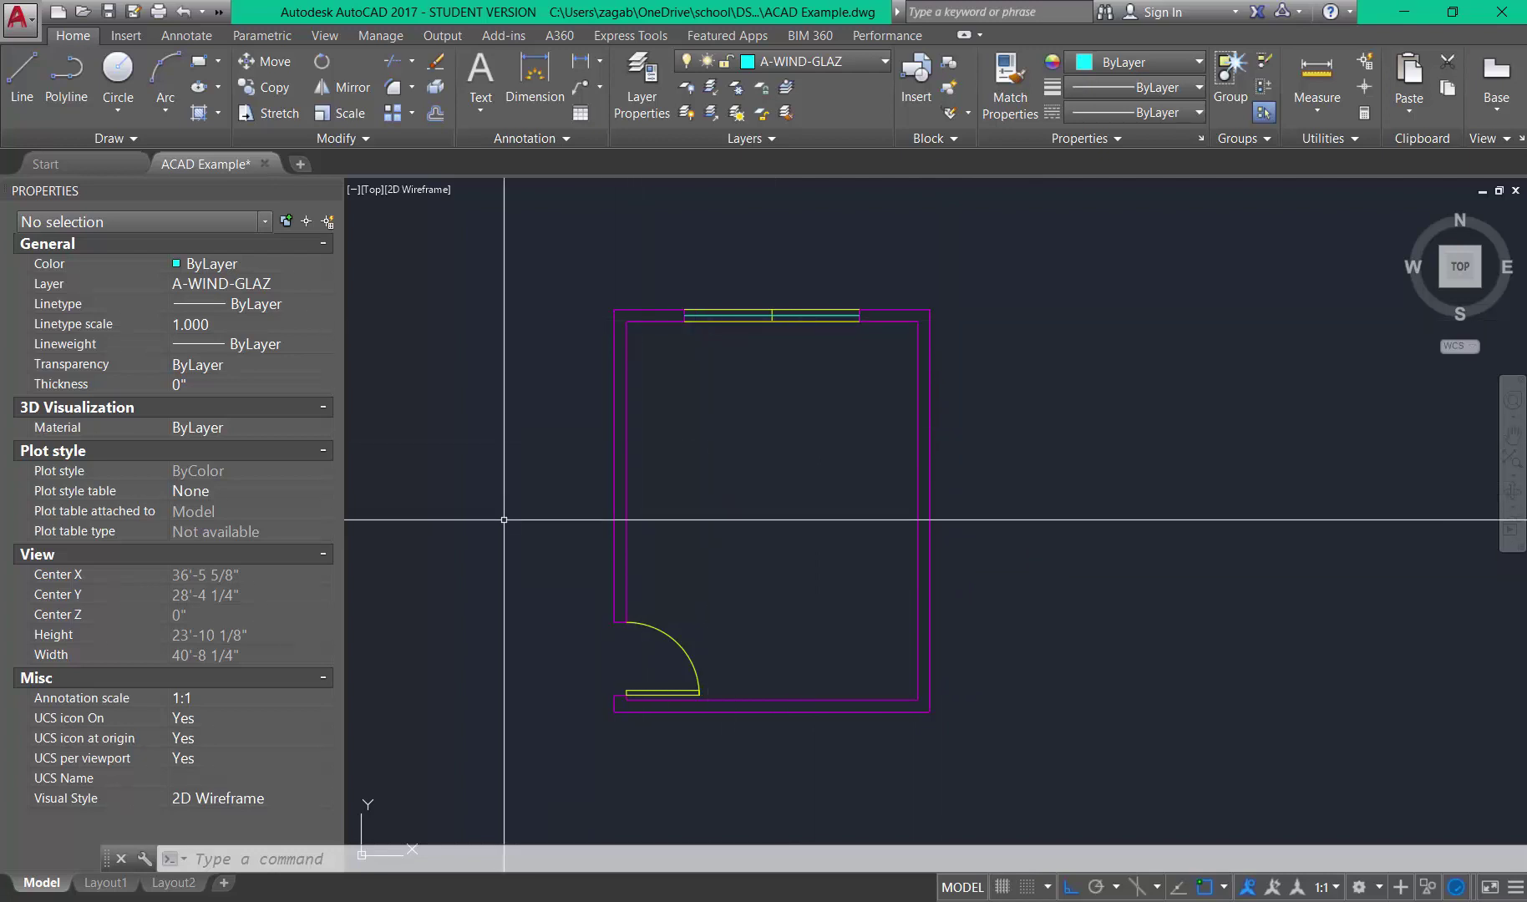
Make A-DIM the current layer and open the Dimension Style Manager.
click(821, 64)
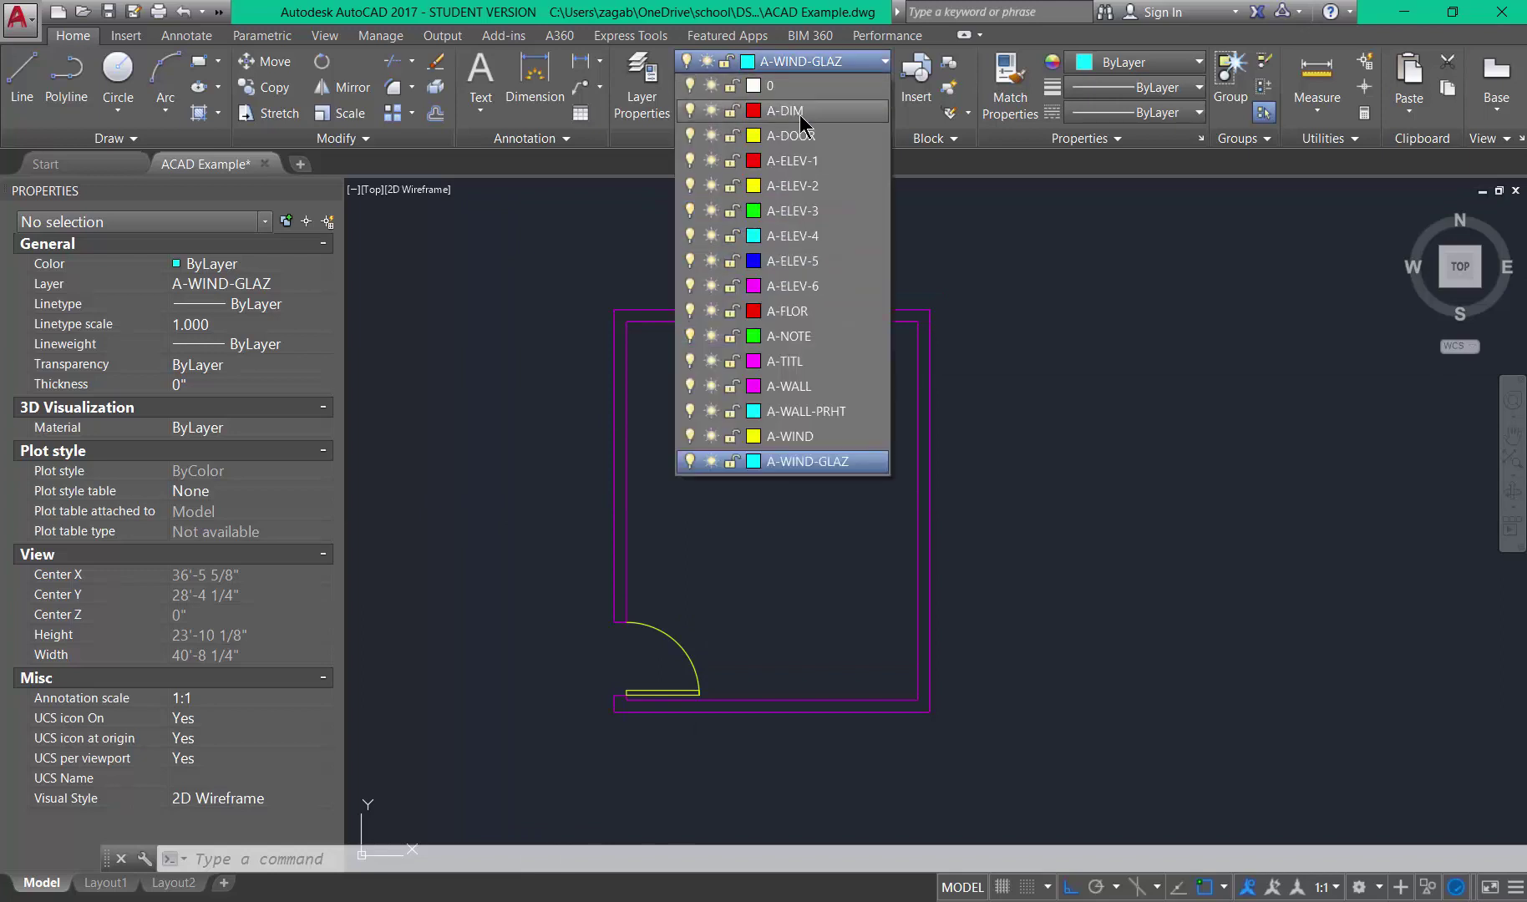
click(785, 111)
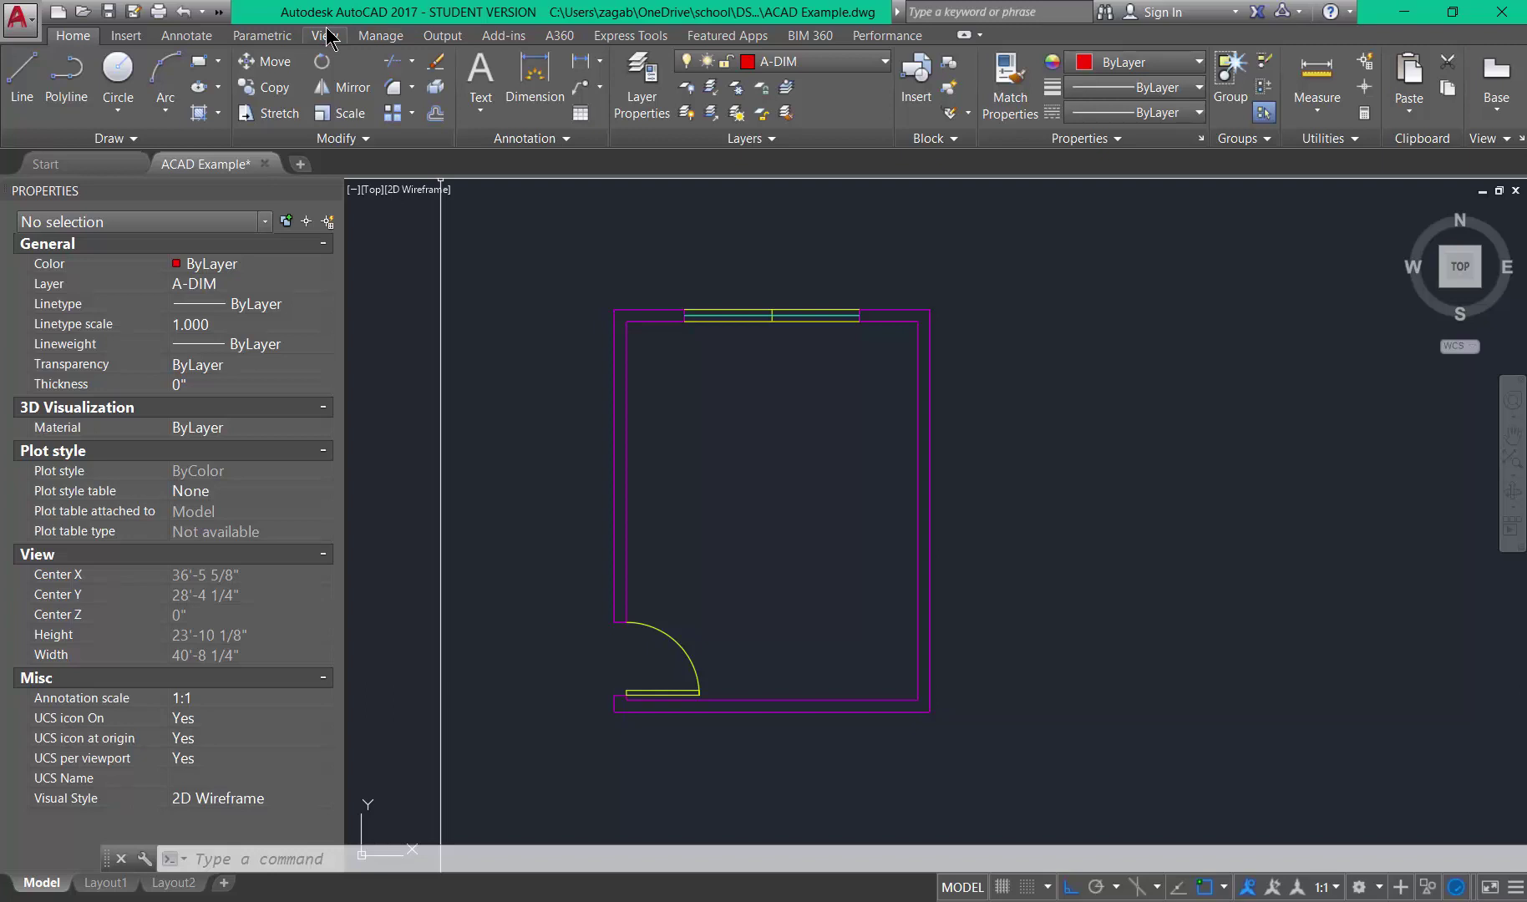
text(dim)
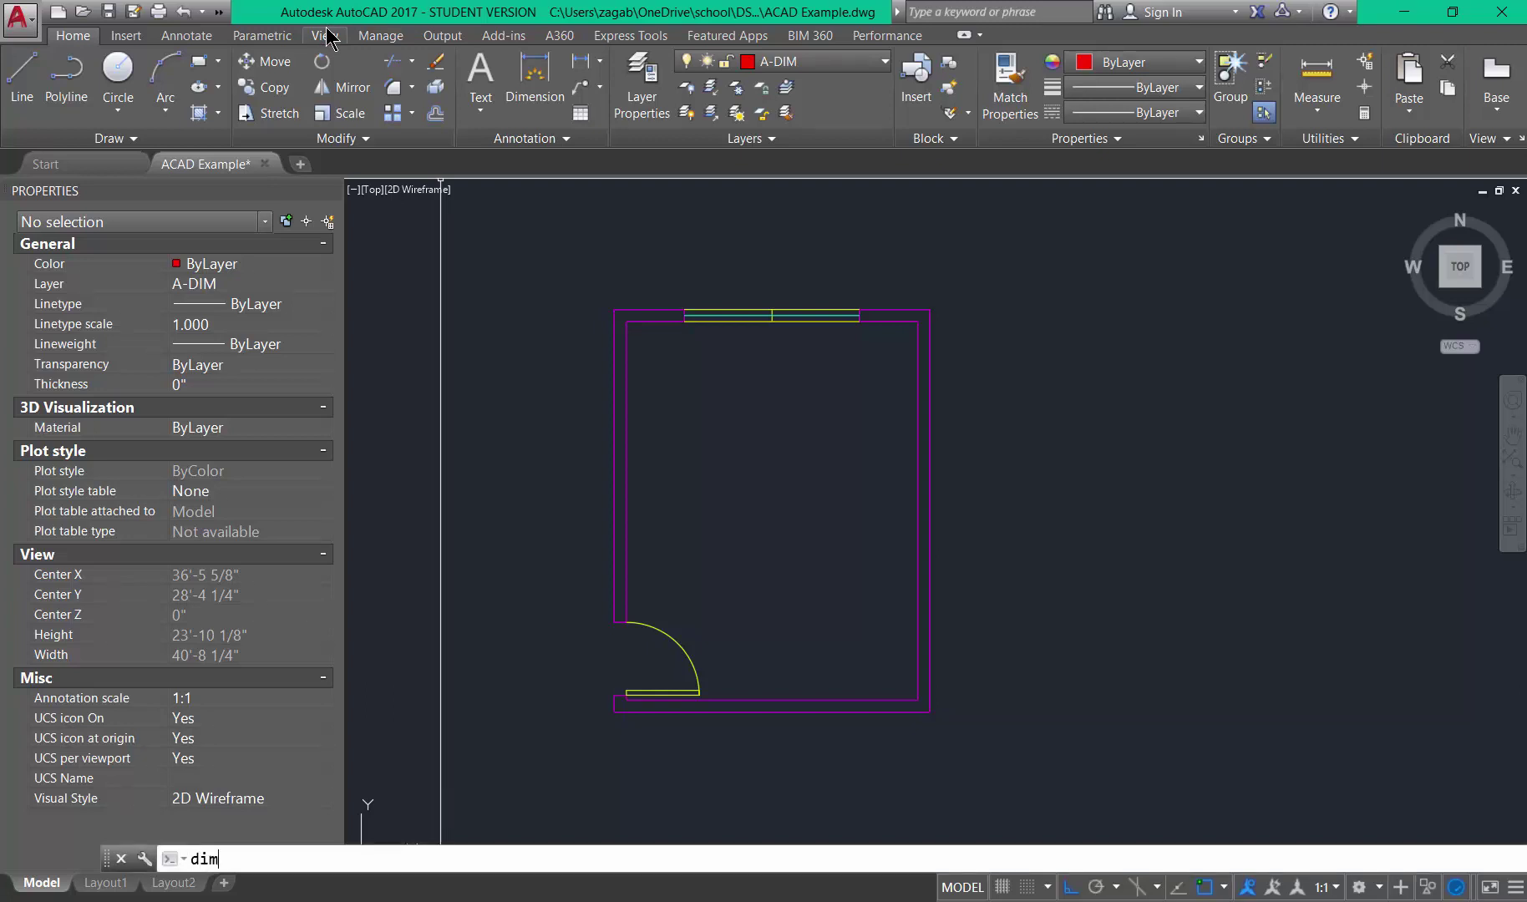
text(sy)
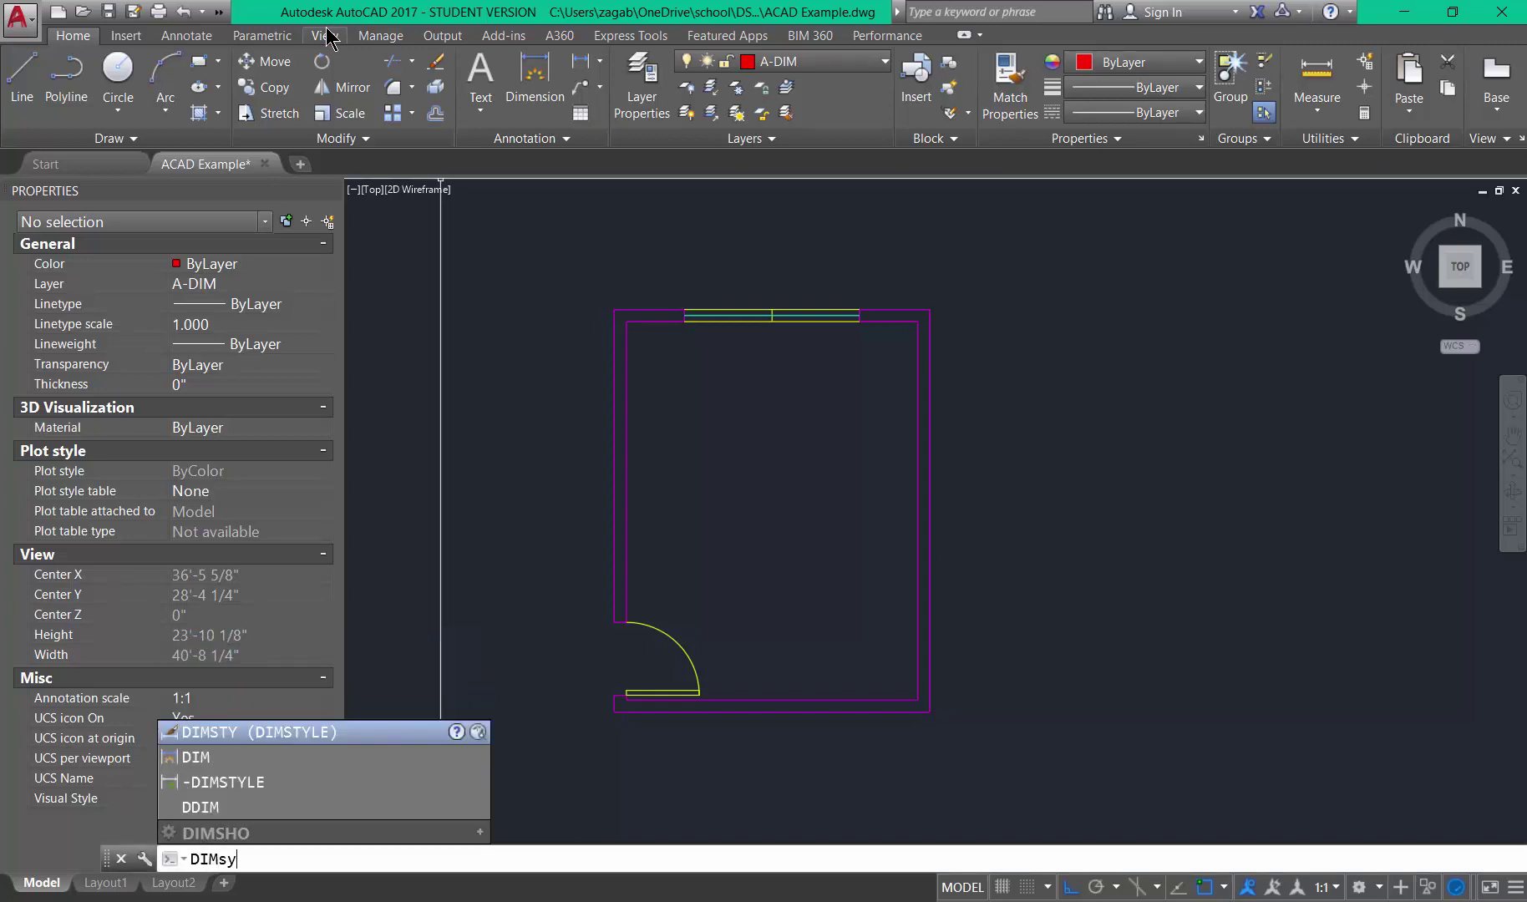
click(223, 732)
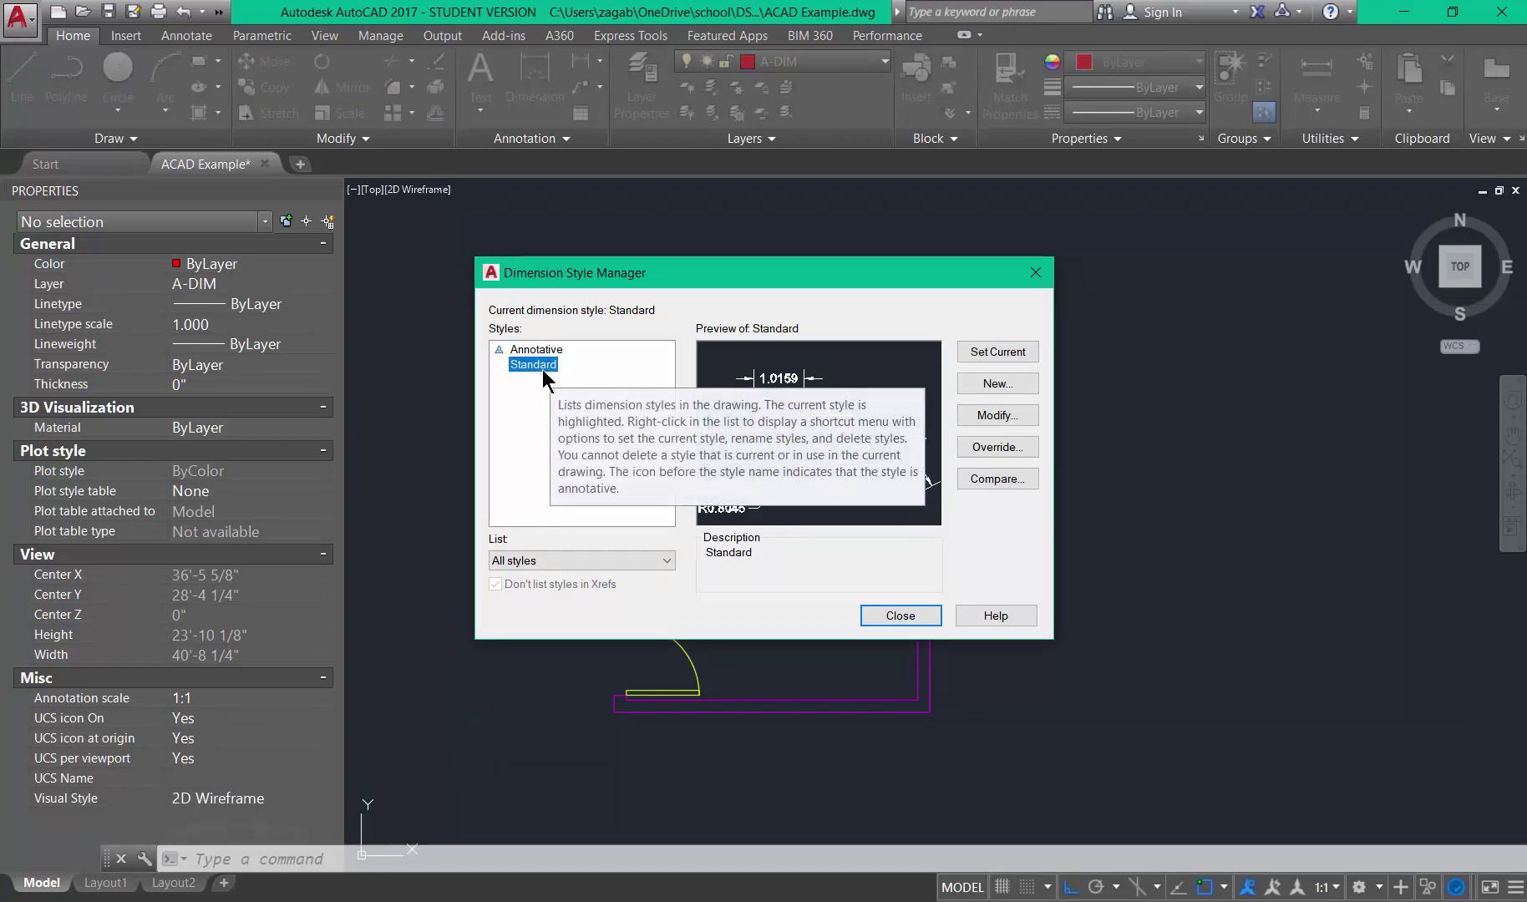
Create a new dimension style named DSIT 33 - 48, starting from Standard, for all dimensions.
click(997, 385)
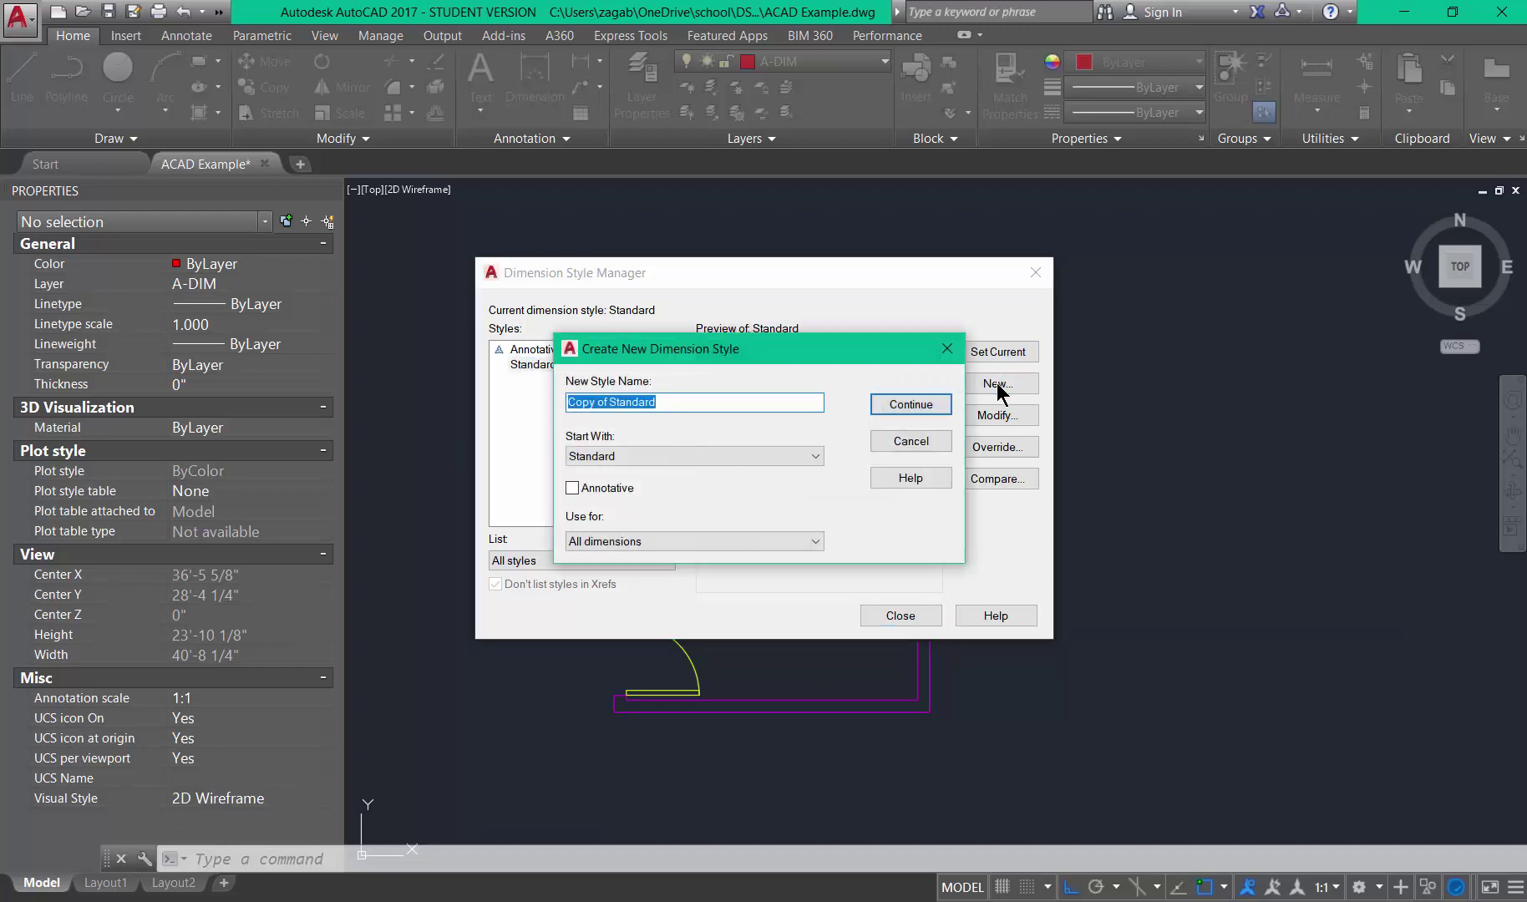
text(DSIT )
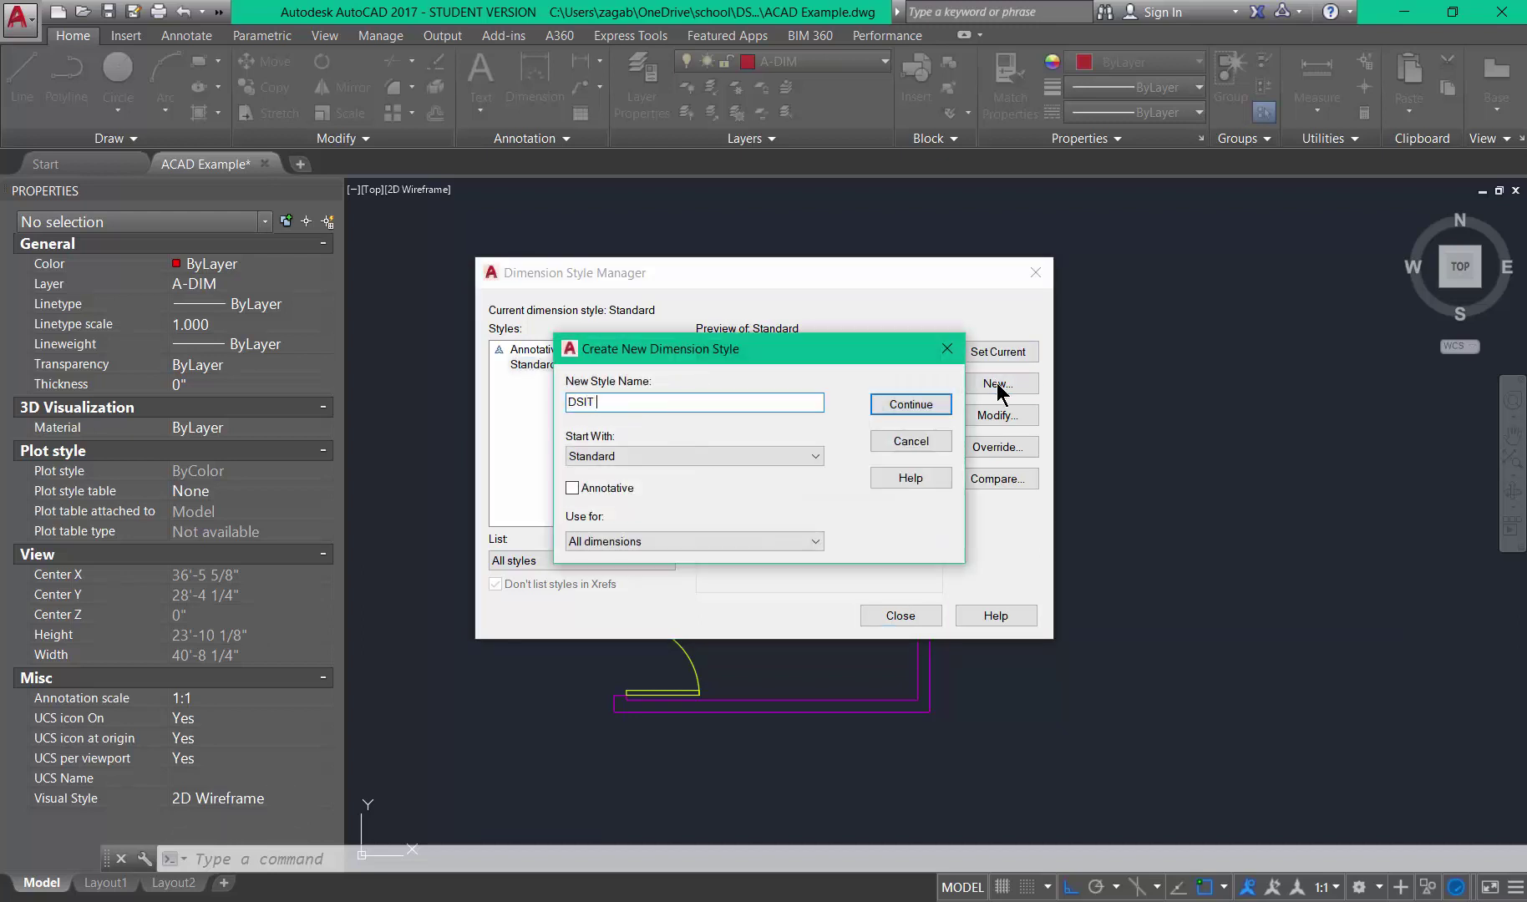
text(33 -)
text(48)
click(901, 405)
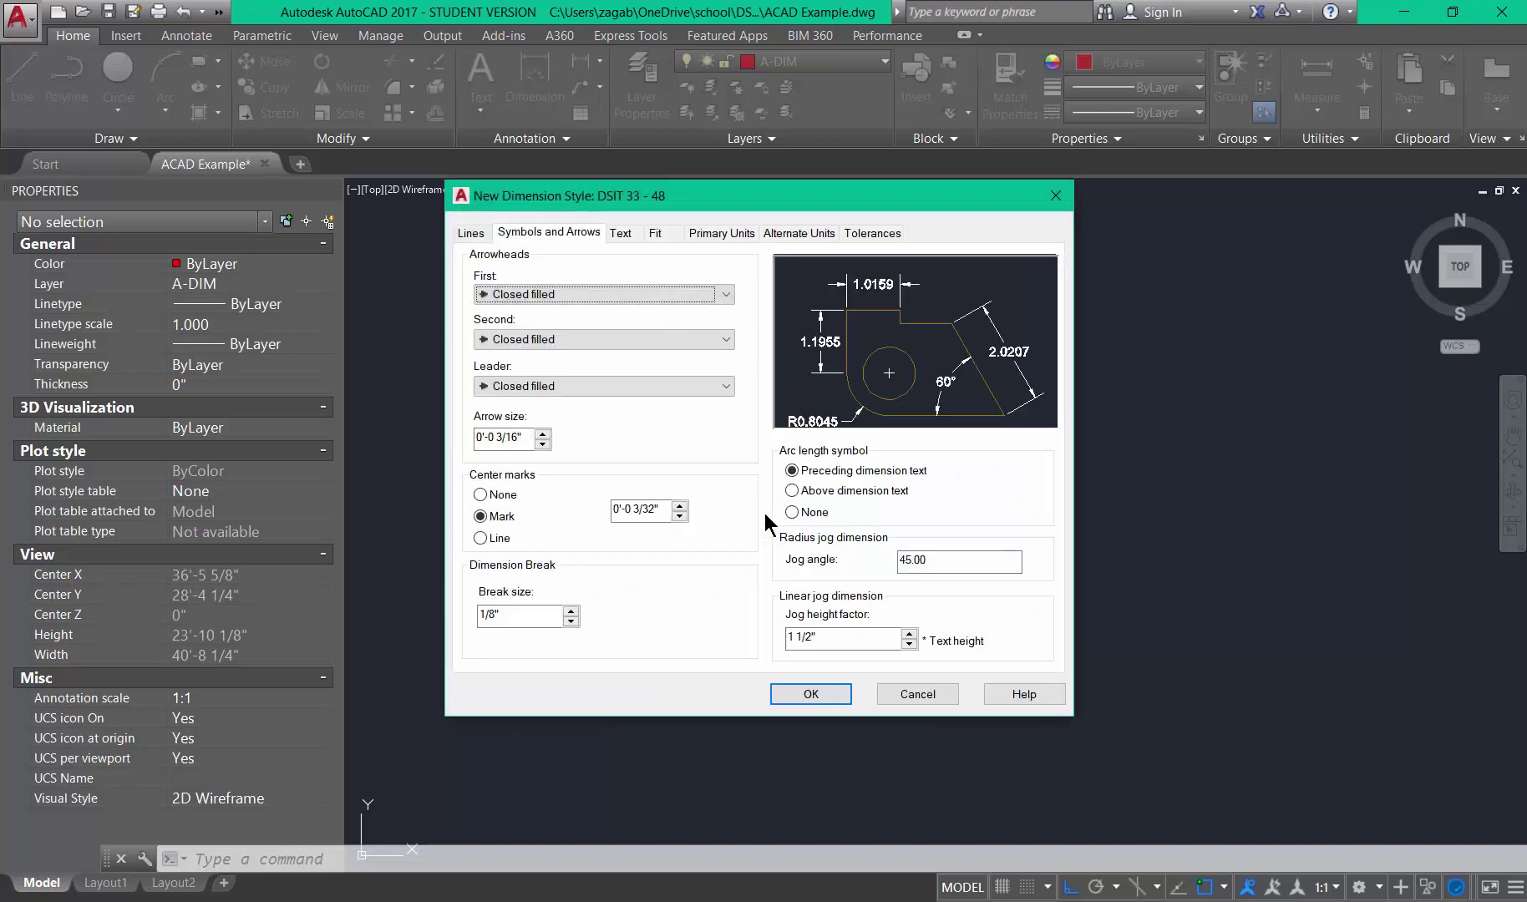
click(428, 657)
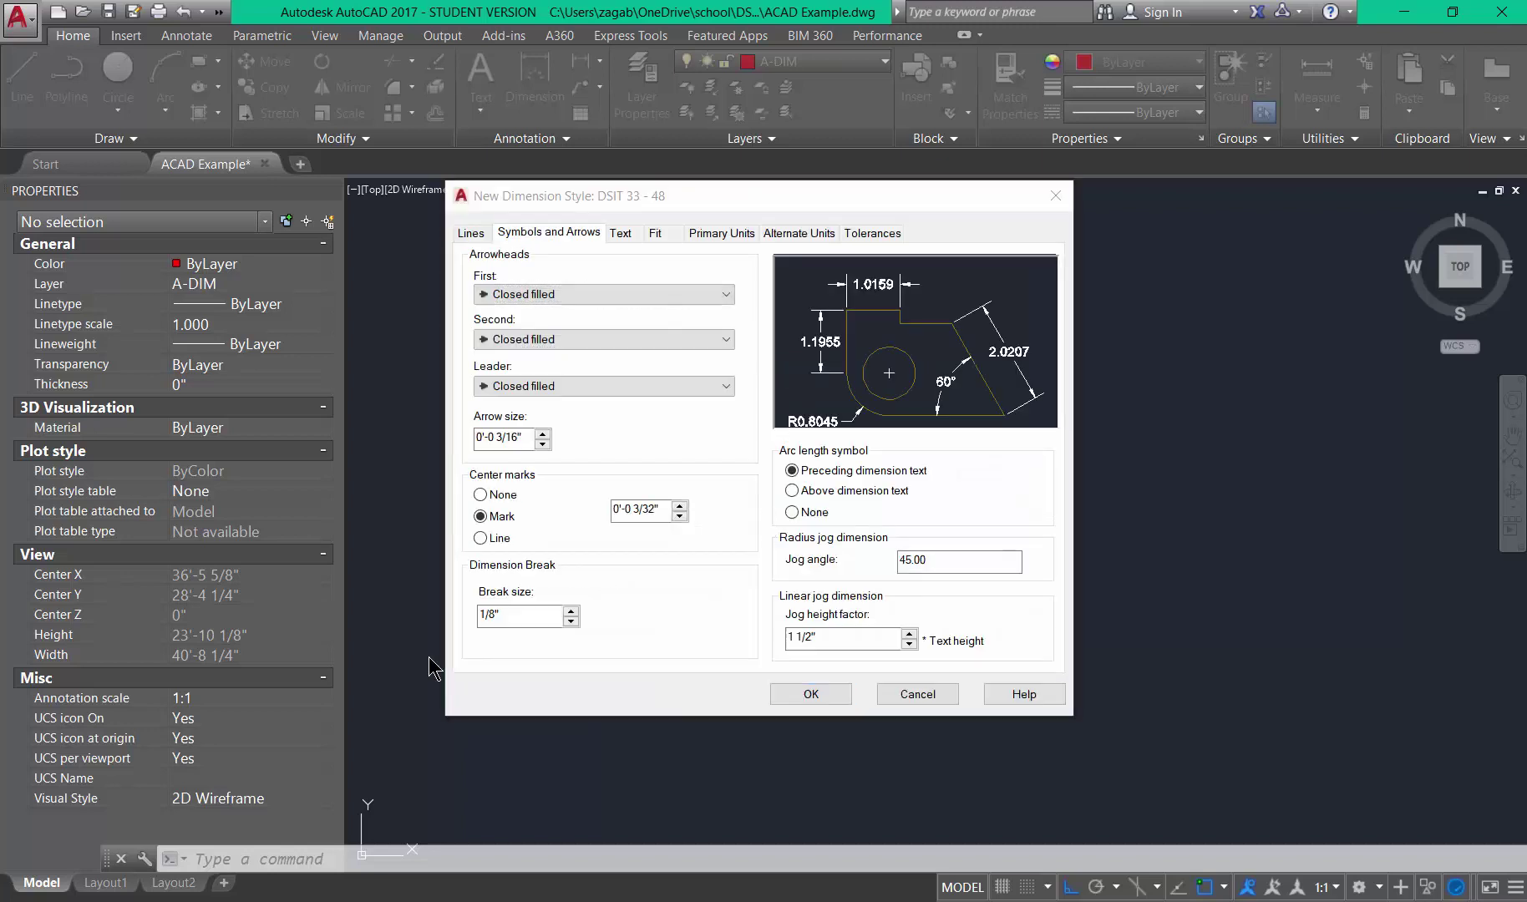
Set the style's linear units to Architectural, precision 0'-0 1/8", Diagonal fractions and unsuppressed 0 inches, and its angular precision to 0.00.
click(720, 234)
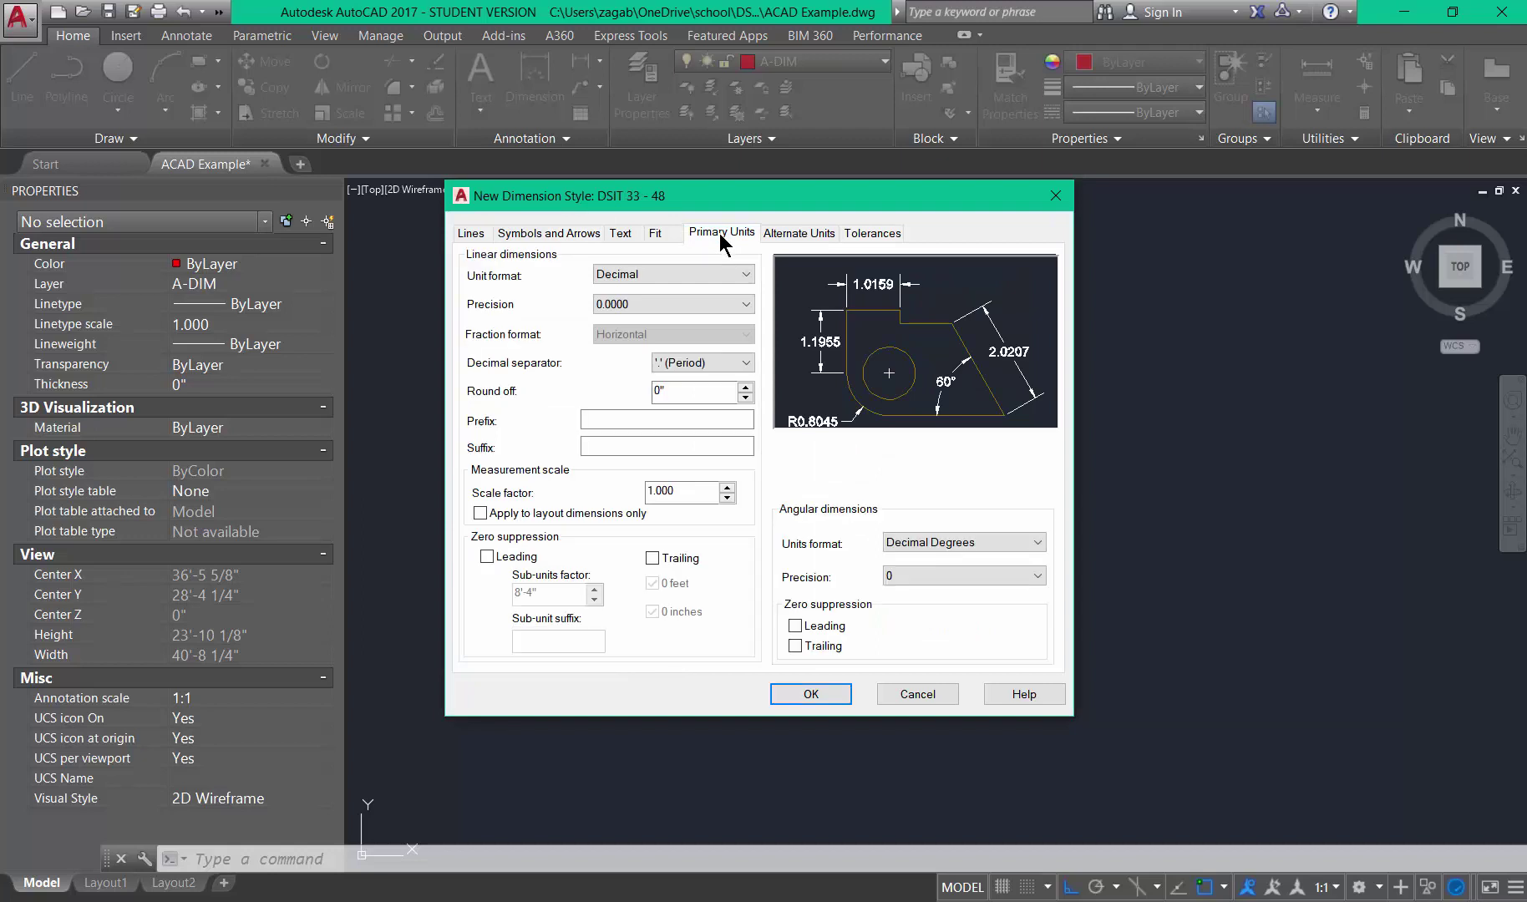
click(704, 274)
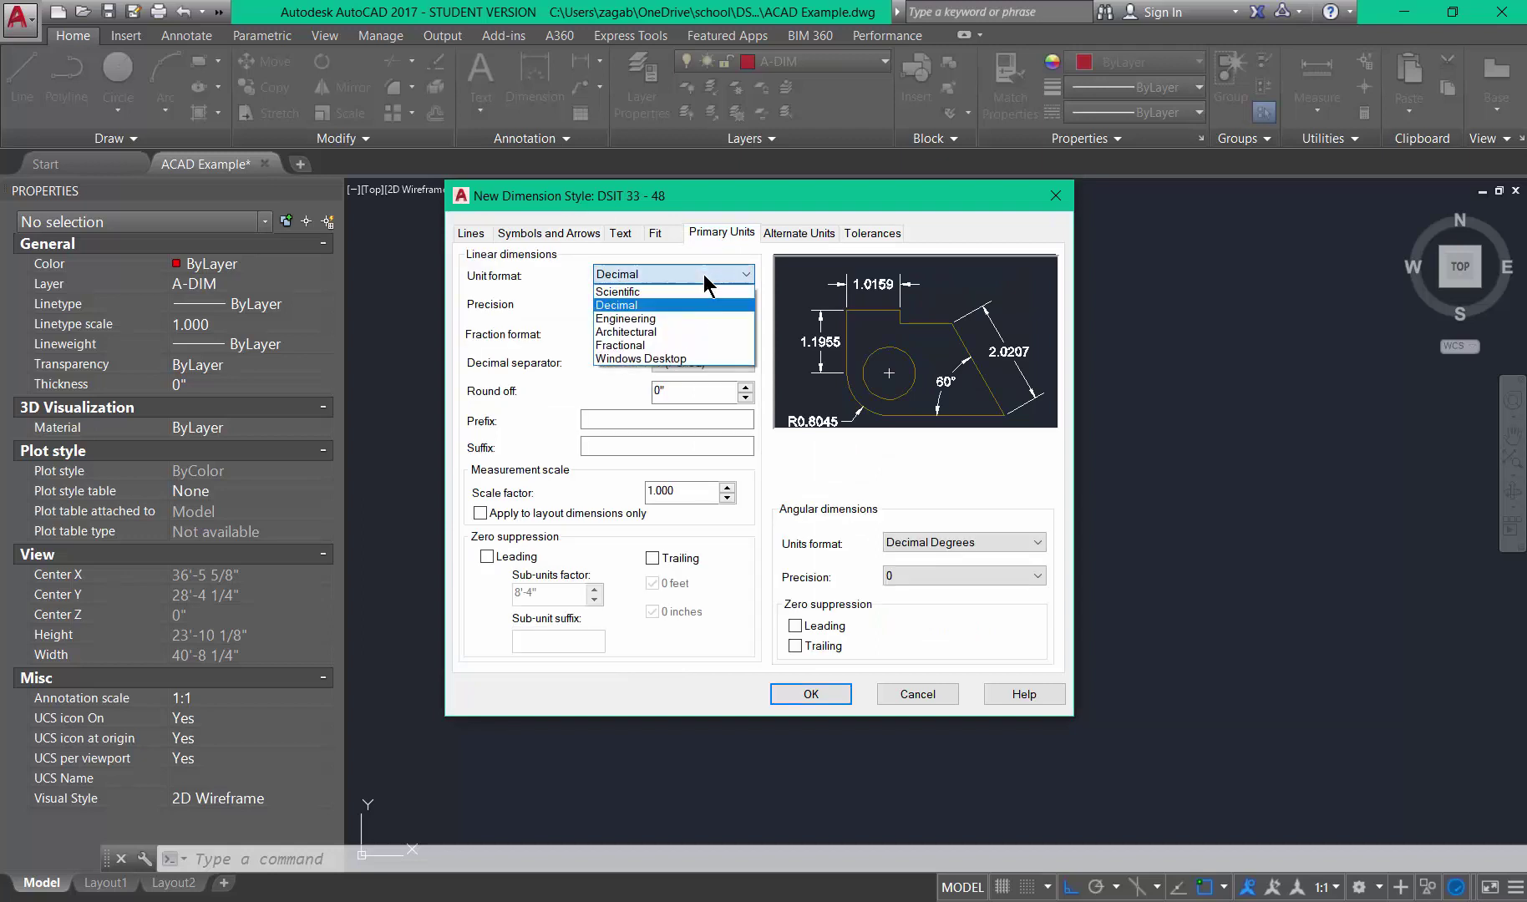
click(630, 332)
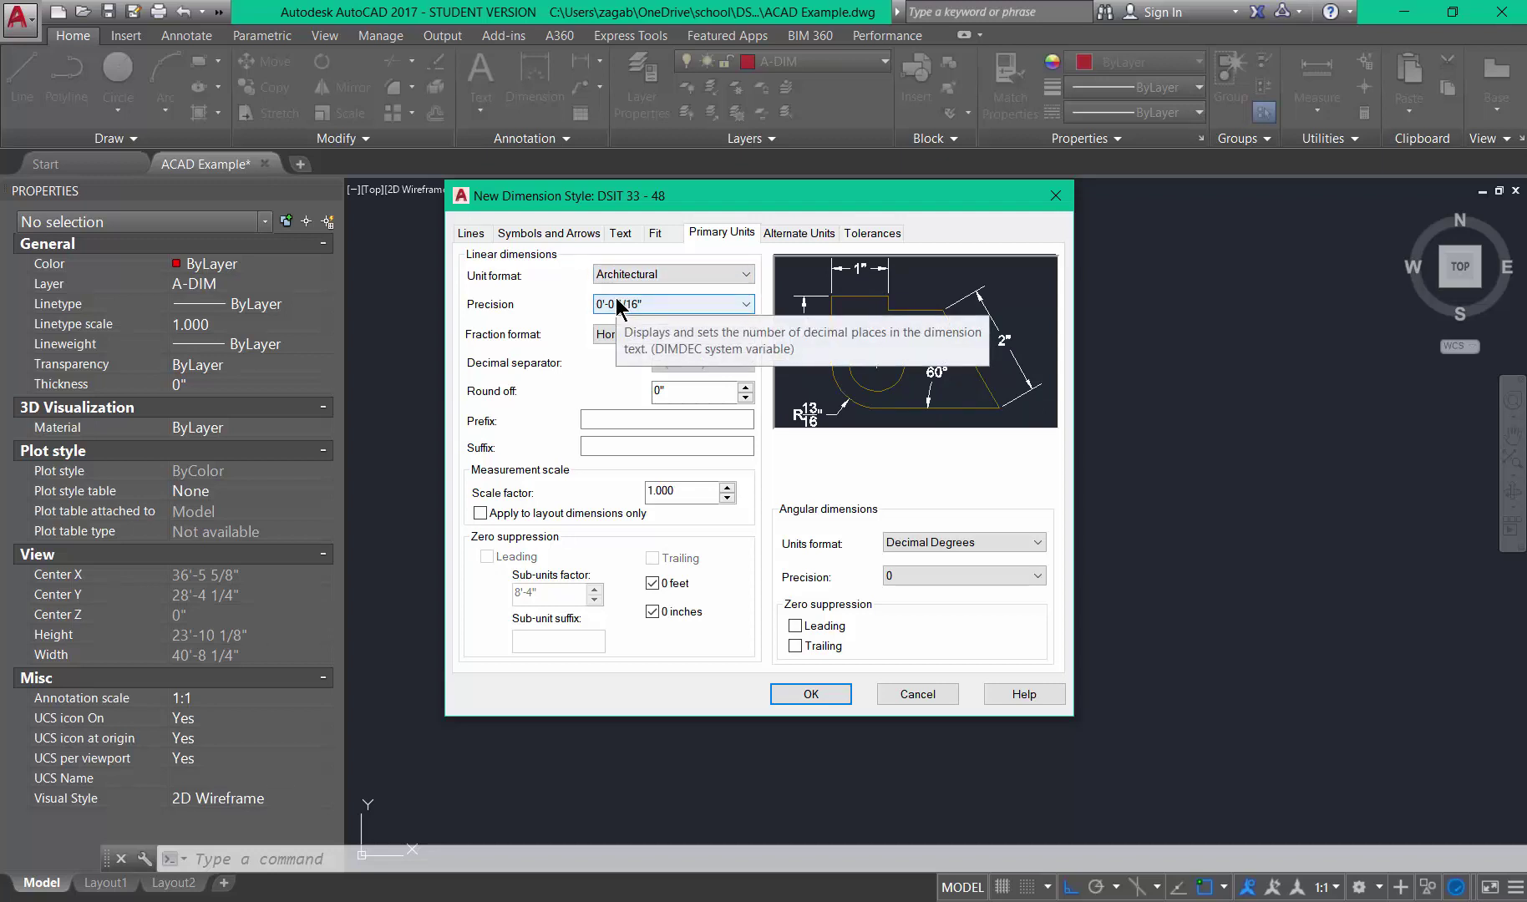
click(745, 305)
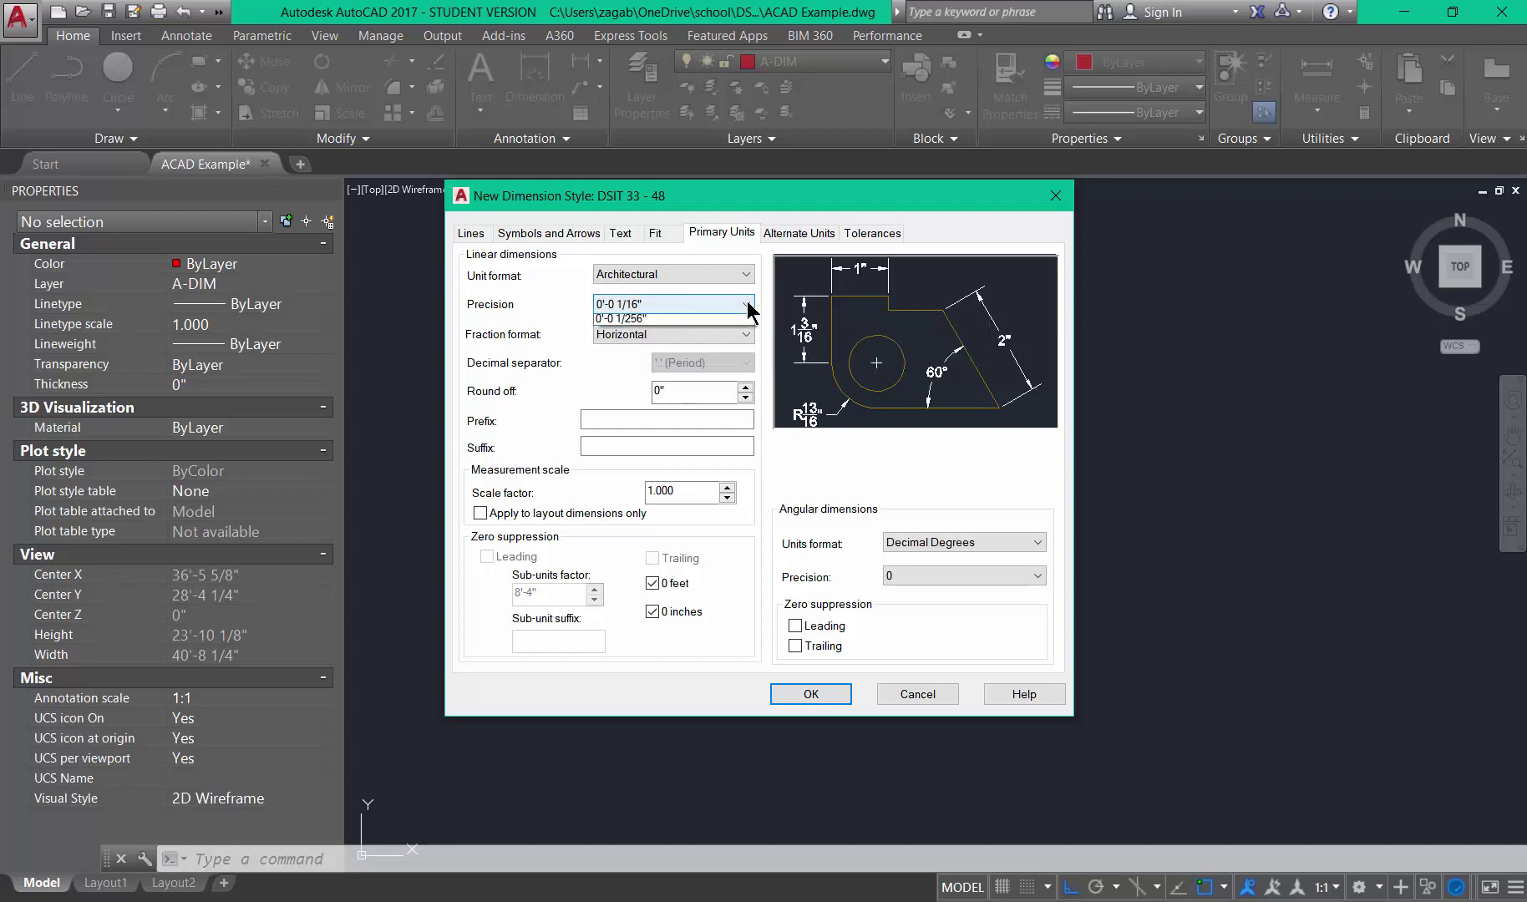
click(664, 357)
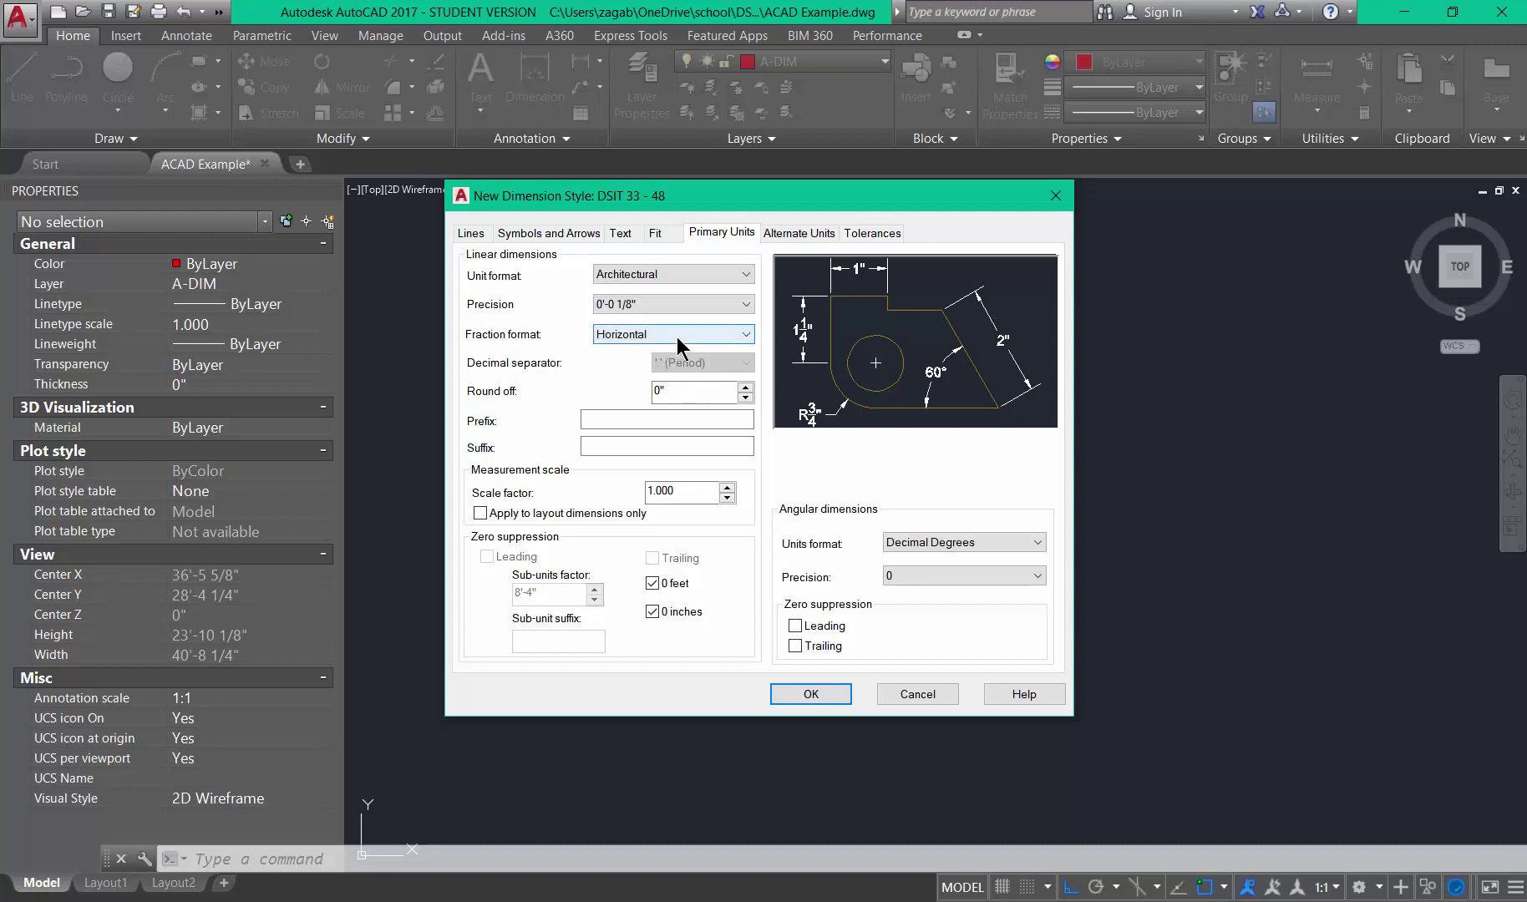
click(677, 336)
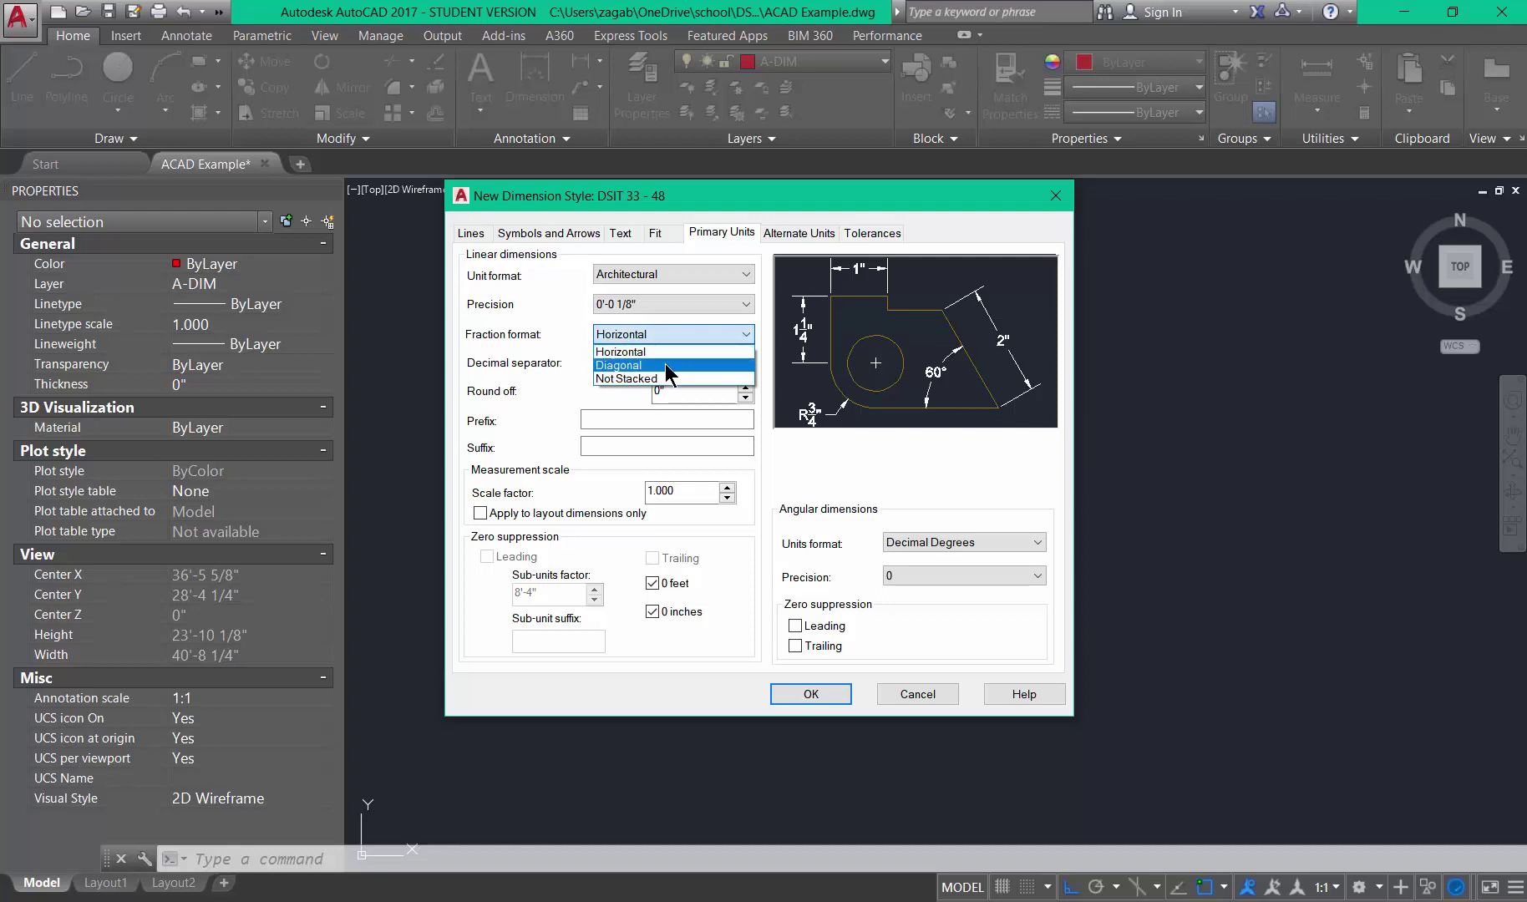
click(664, 364)
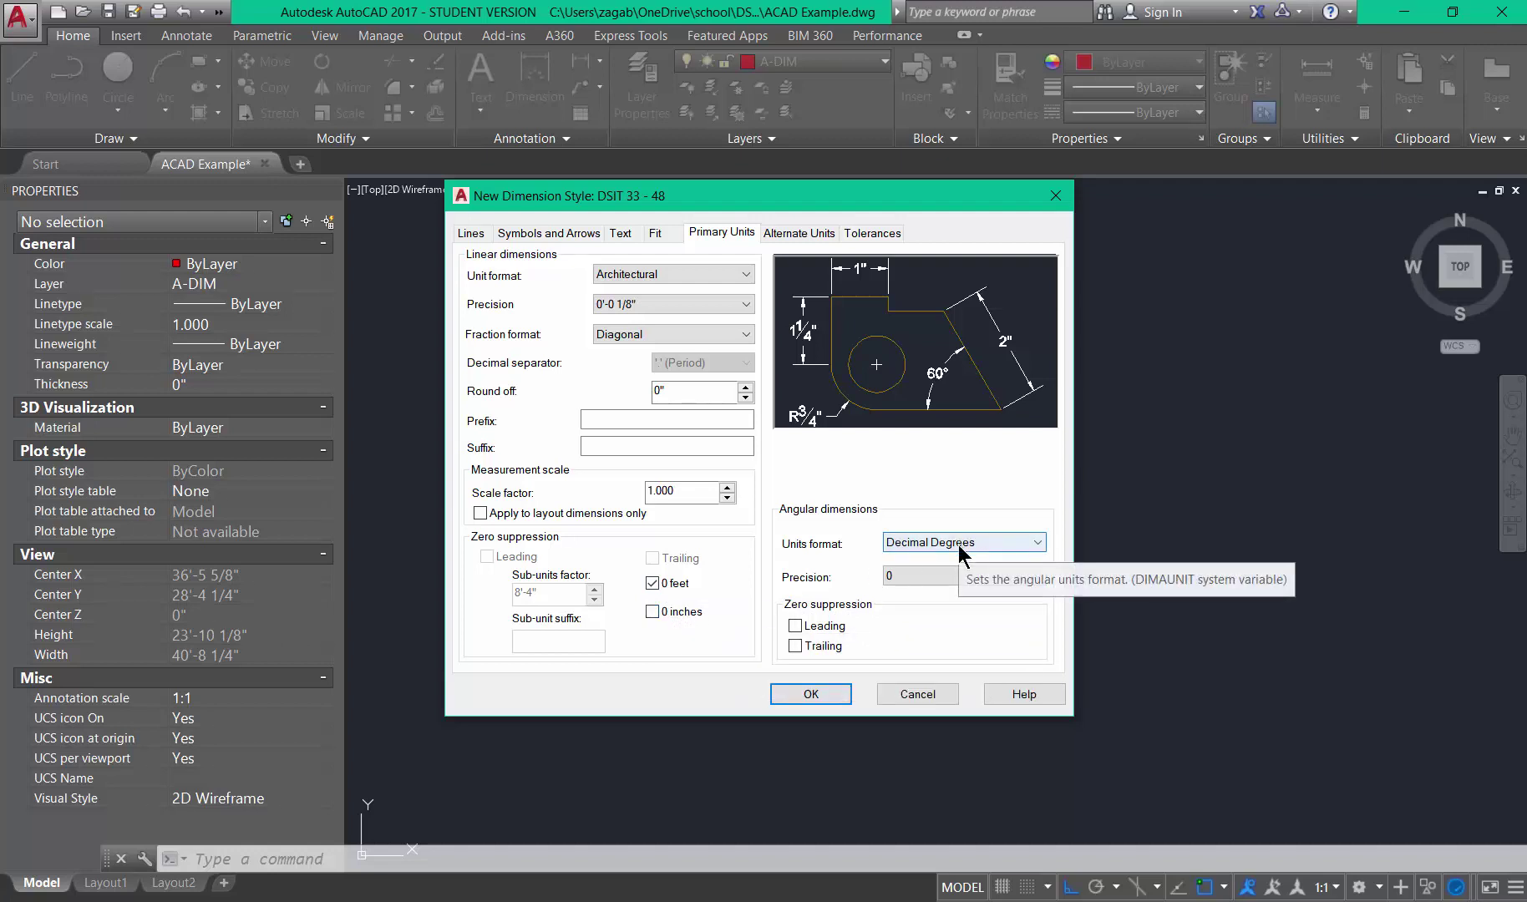
click(953, 578)
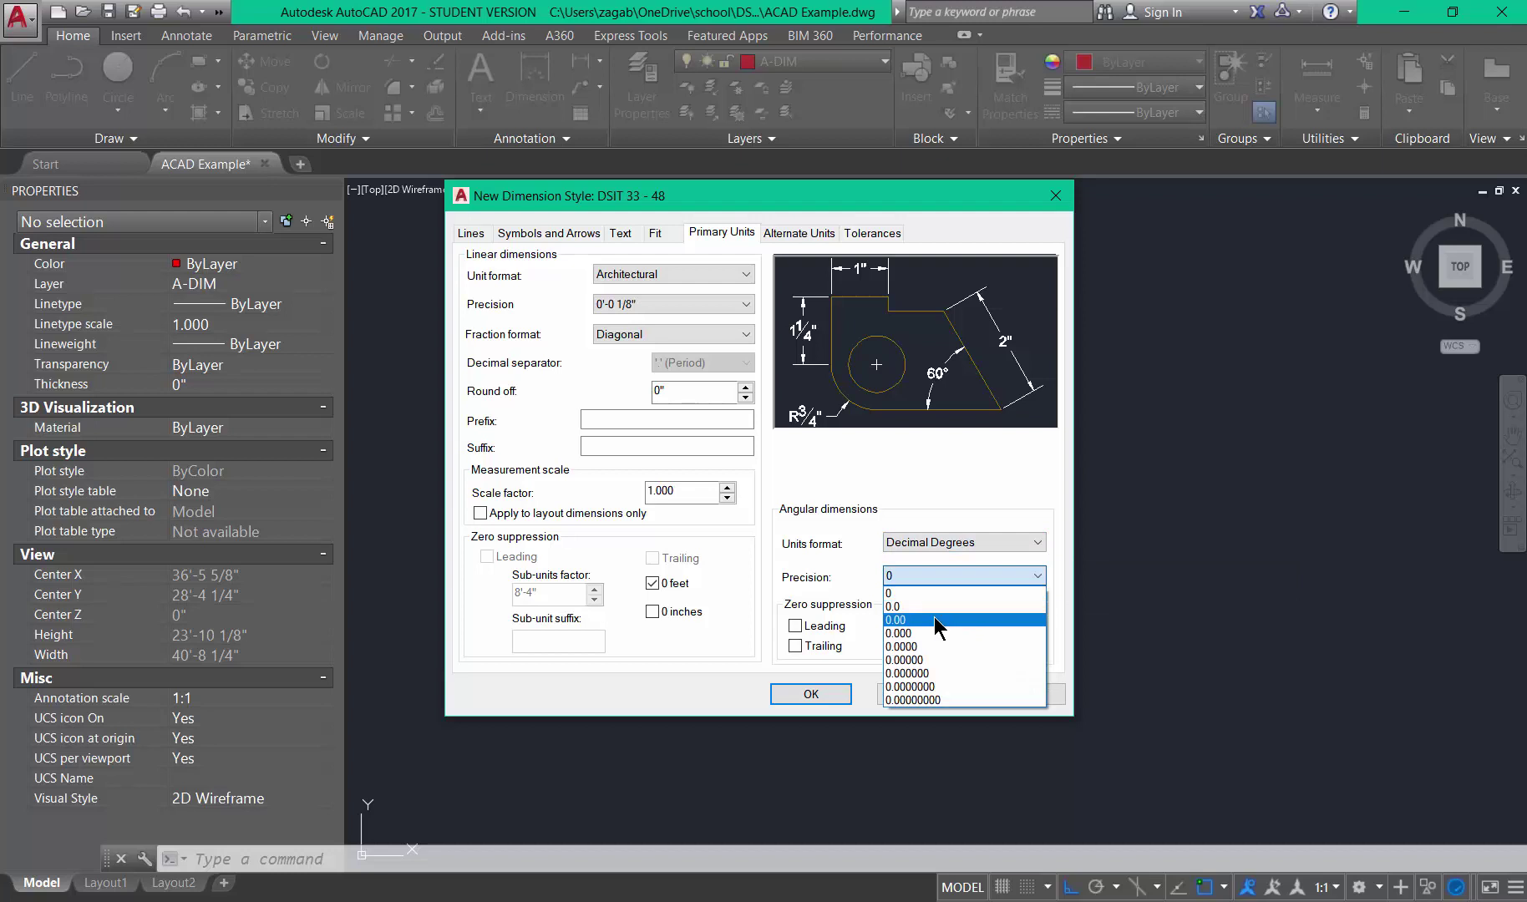
click(933, 617)
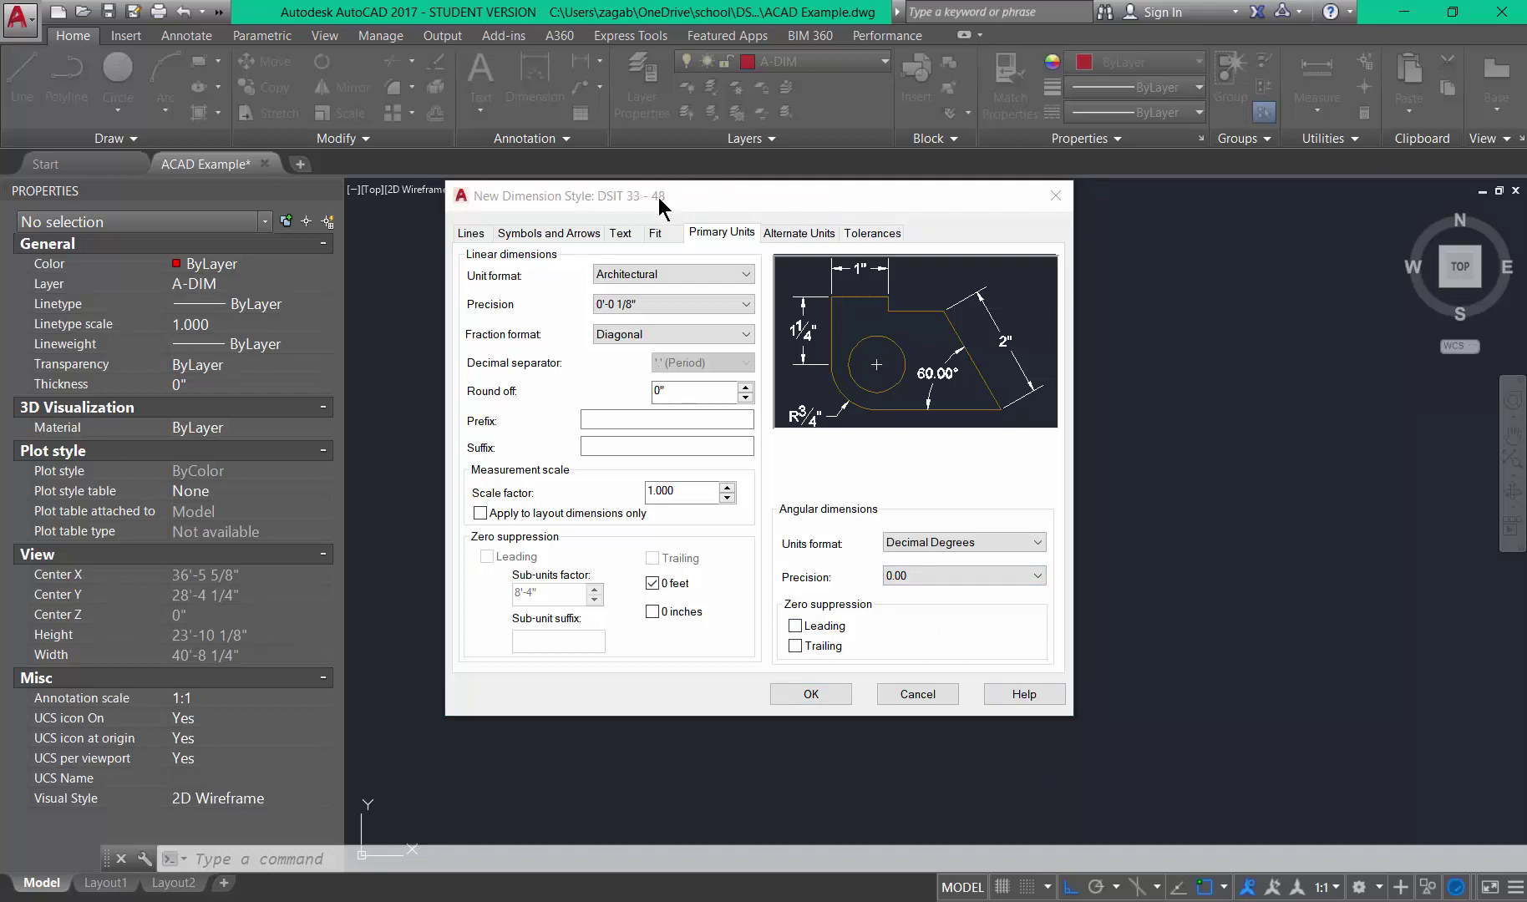
Set the overall scale for the style's dimension features to 48.
click(656, 233)
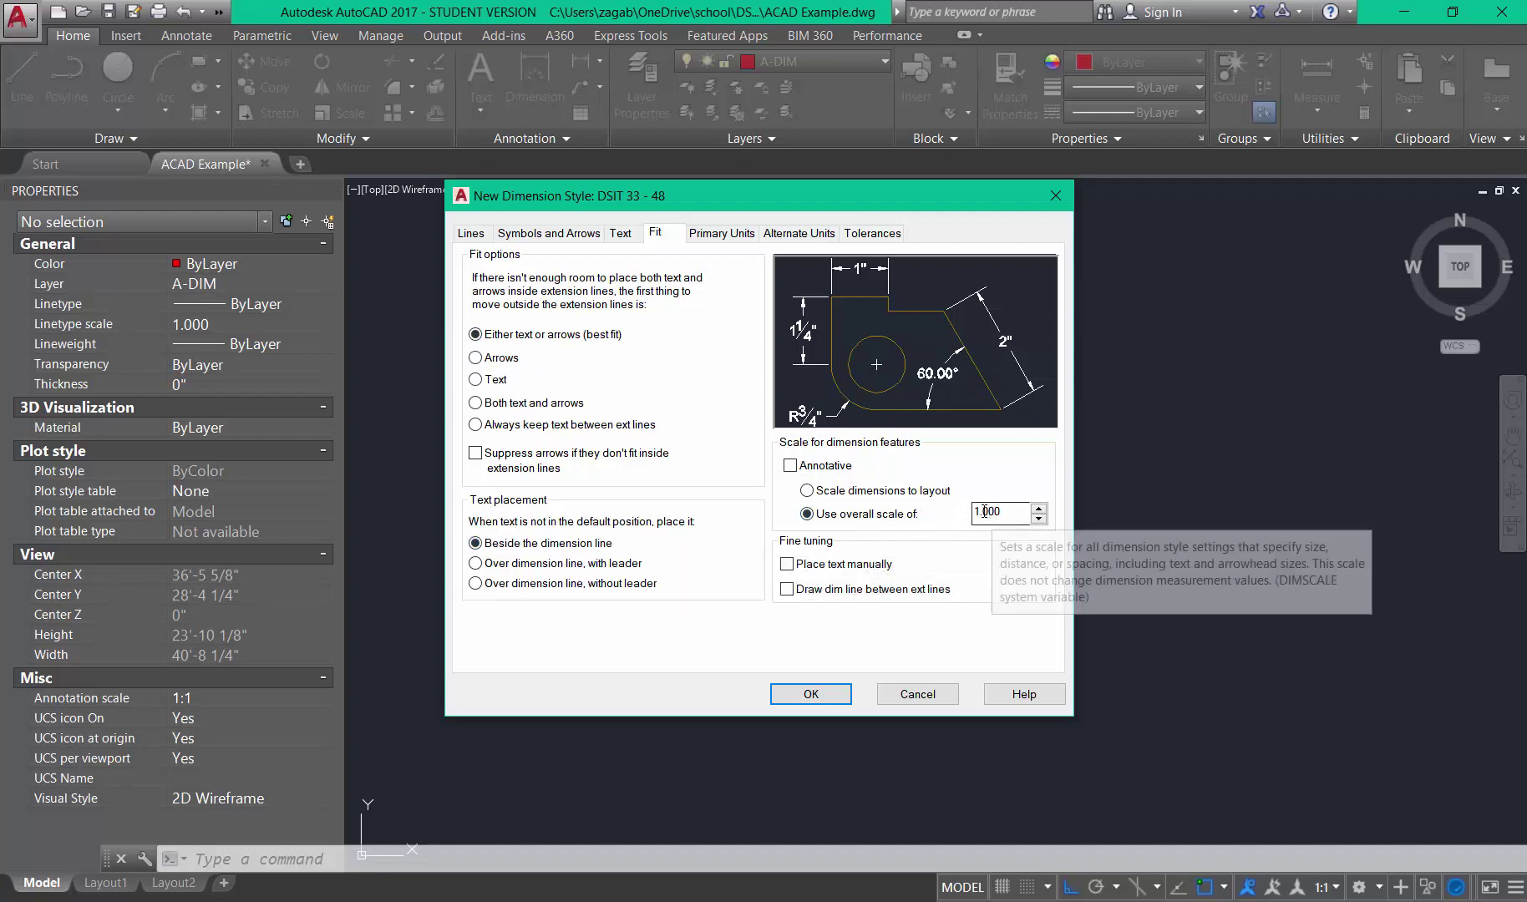
drag(980, 511, 968, 511)
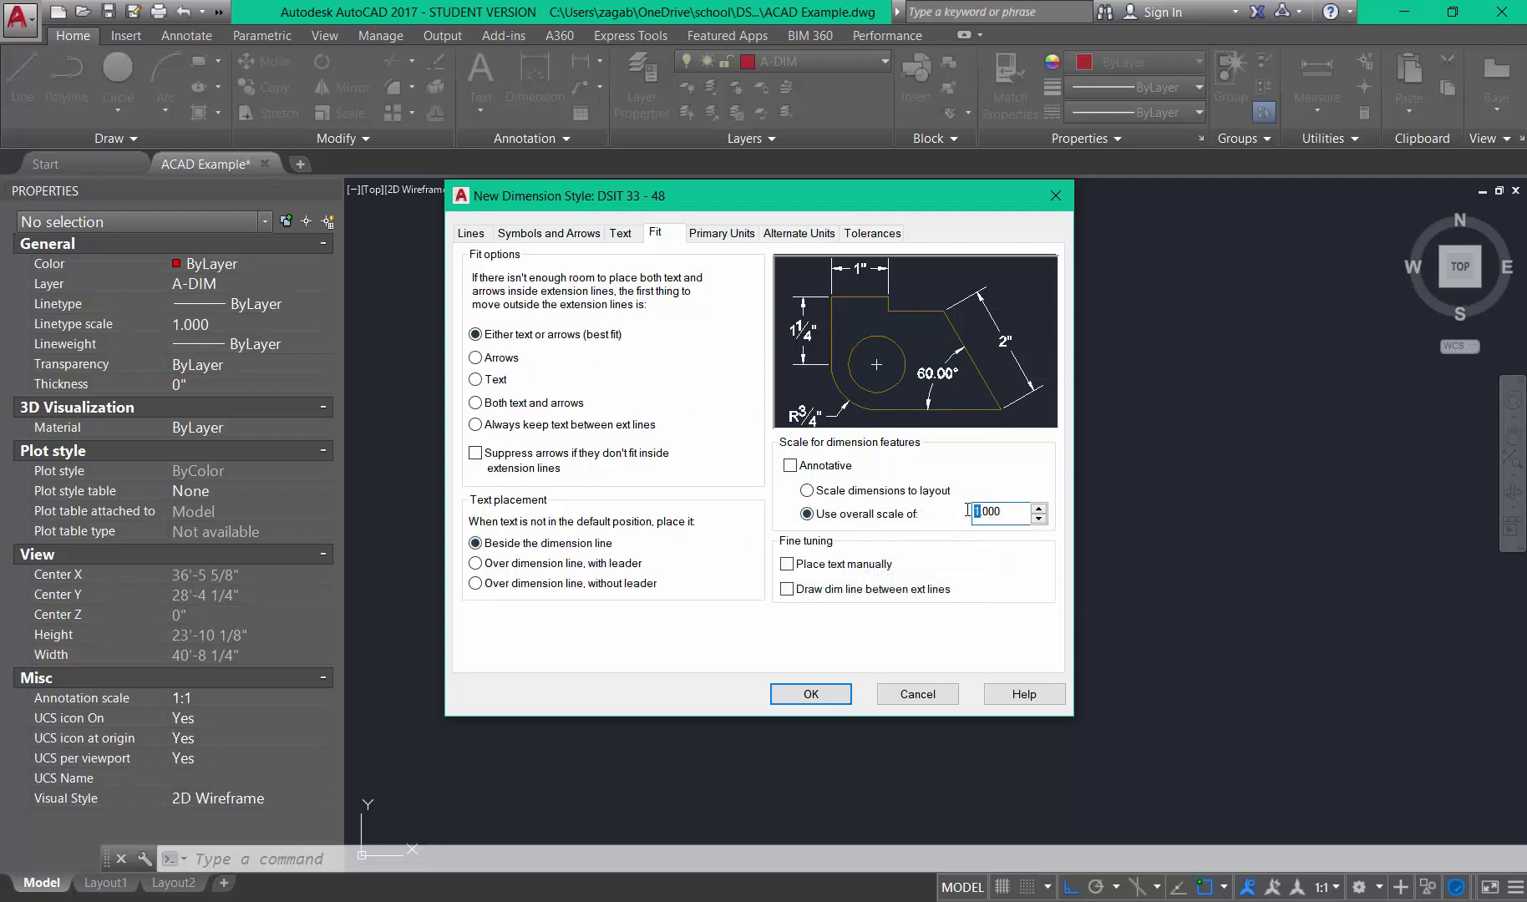
text(48)
click(905, 631)
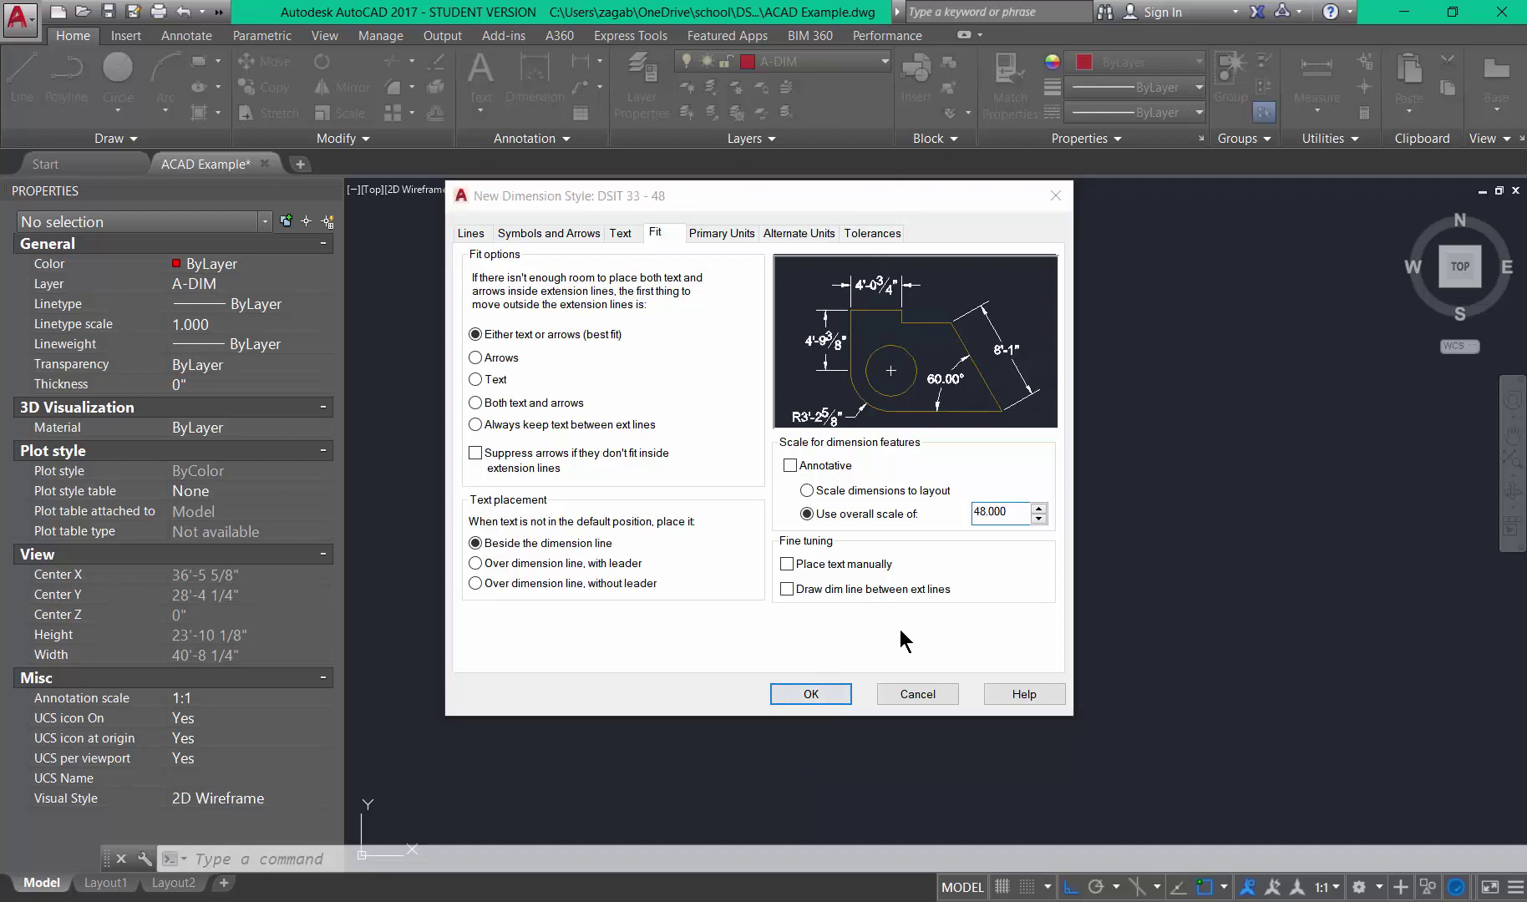
Change the style's first and second arrowheads to Architectural tick.
click(544, 231)
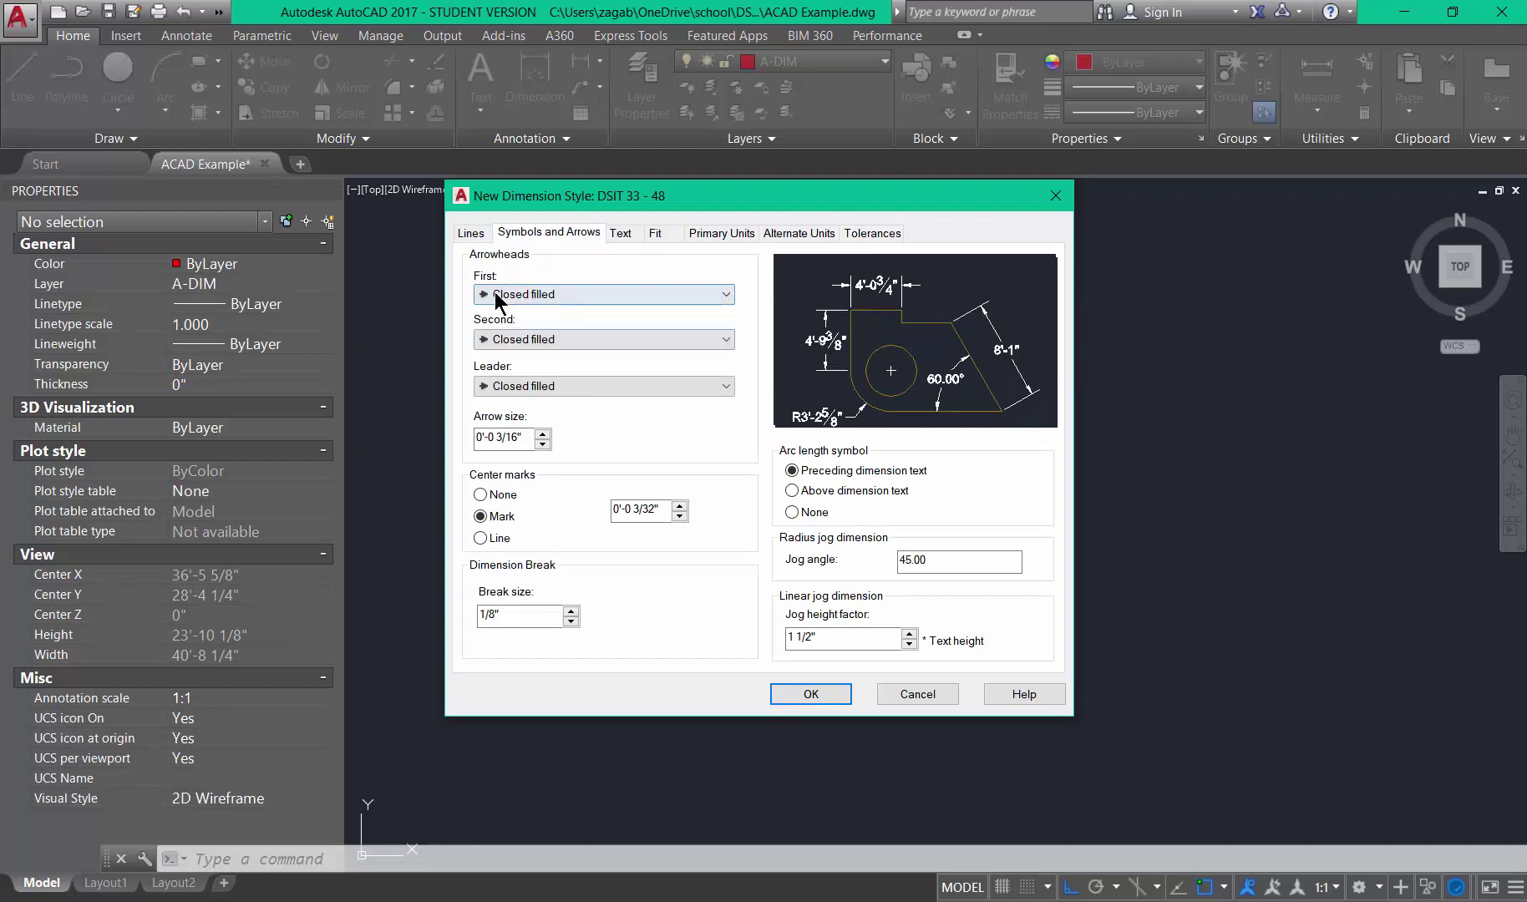
click(726, 297)
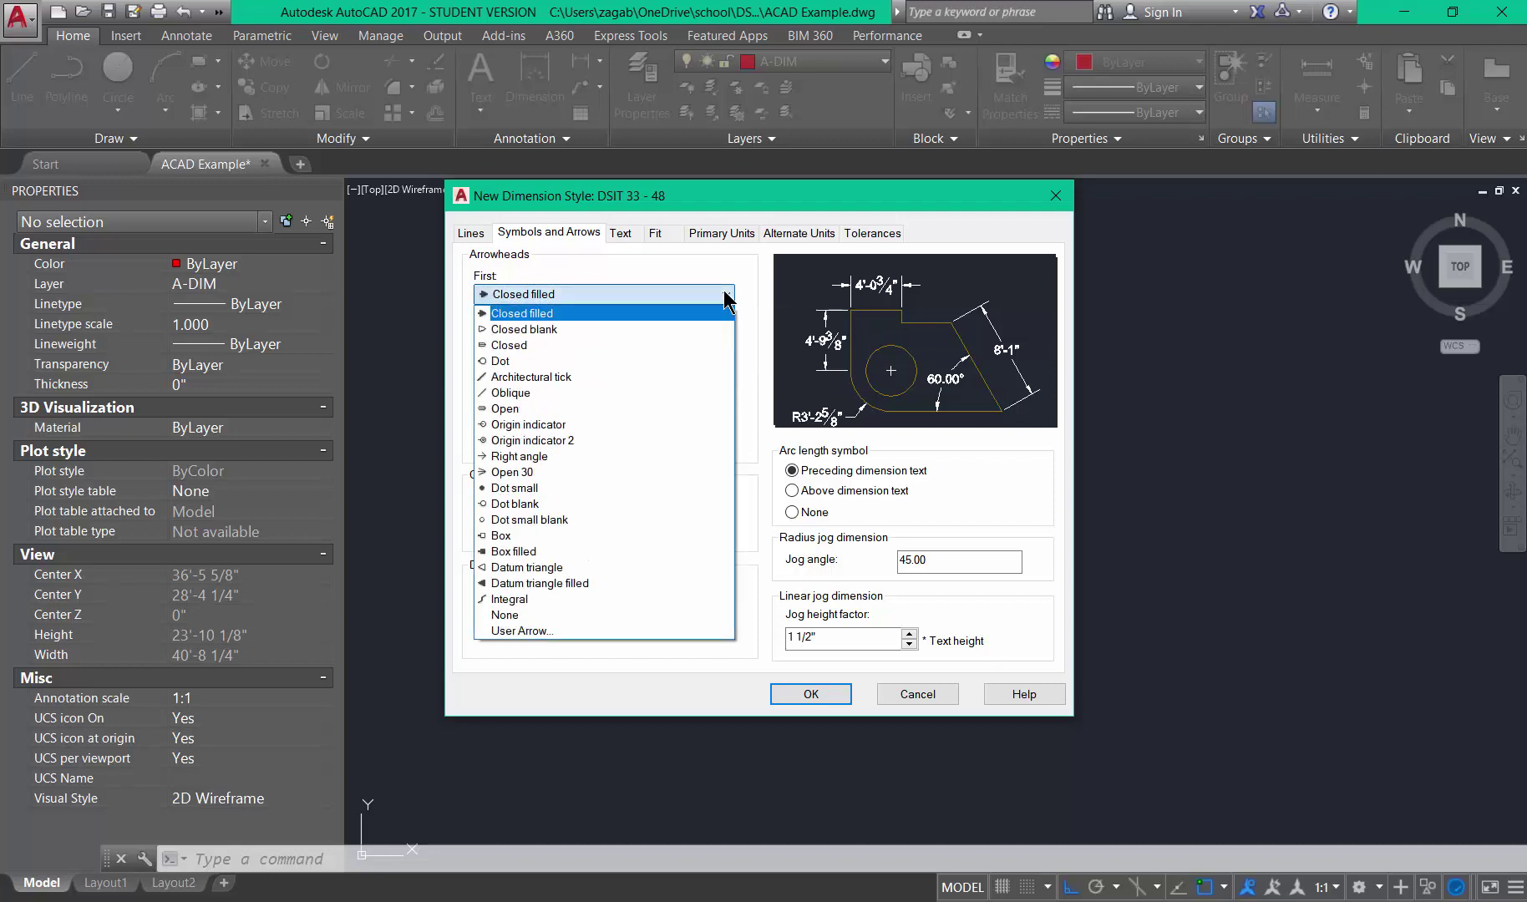
click(535, 376)
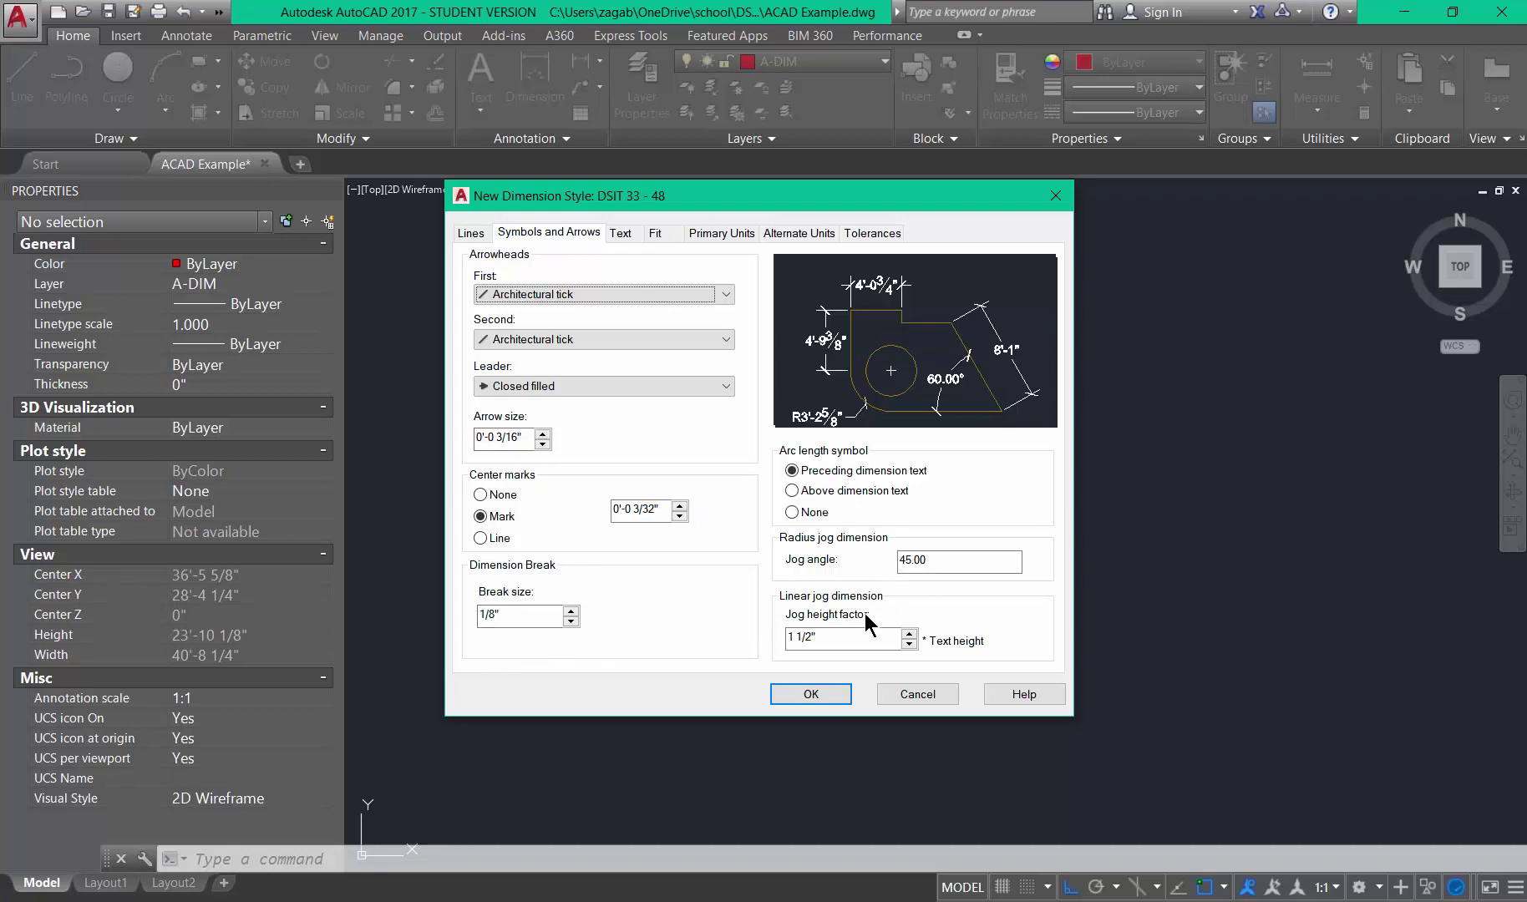
Accept the new dimension style's settings, select DSIT 33 - 48 in the style list and close the Dimension Style Manager.
click(621, 234)
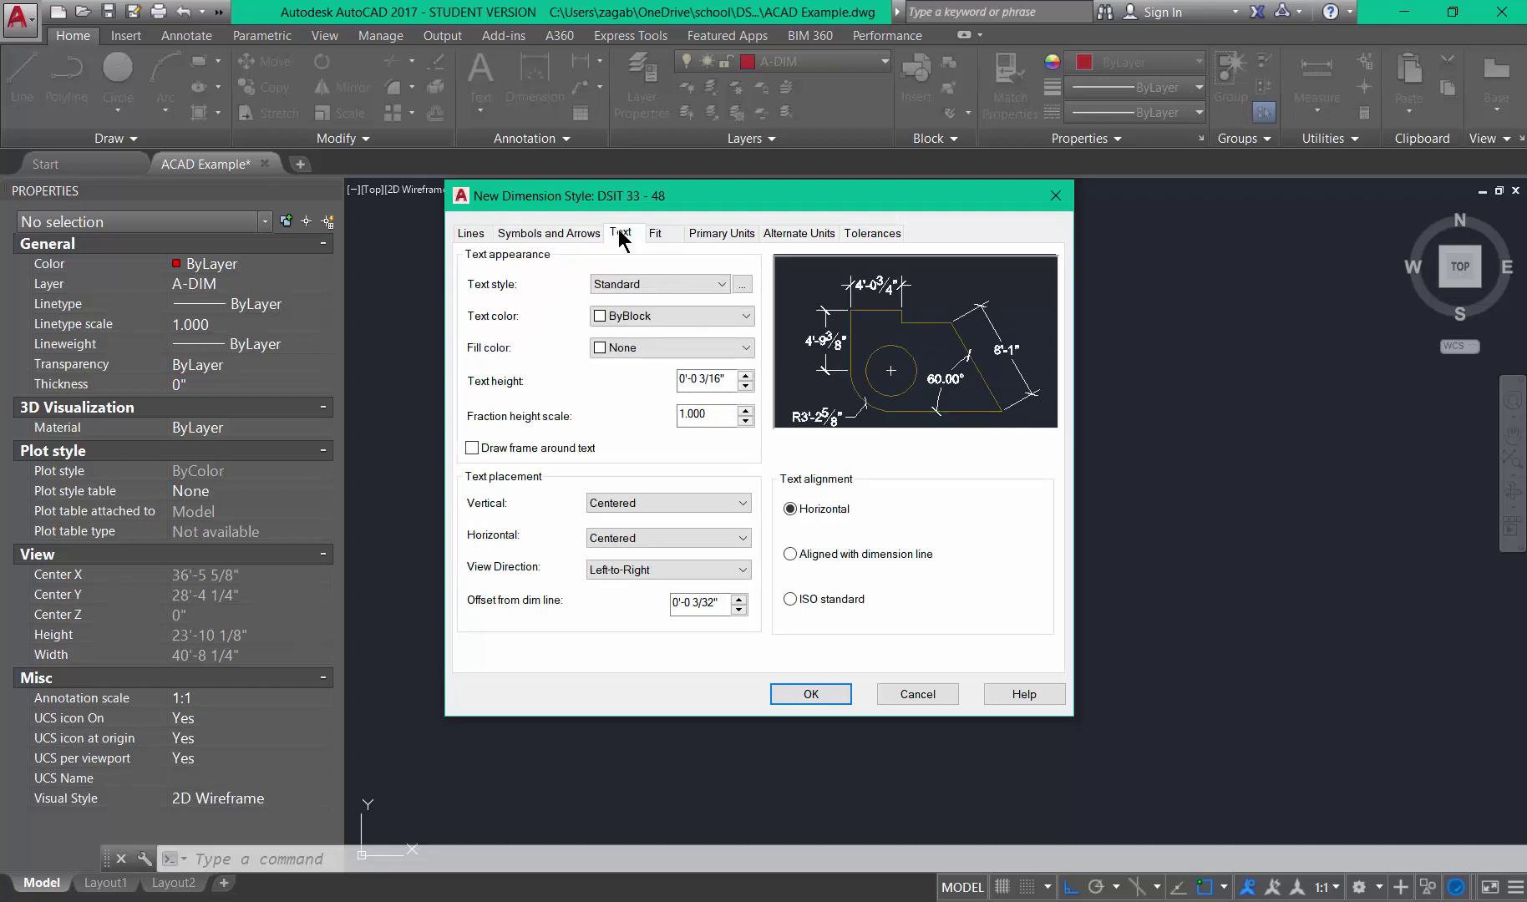
click(542, 234)
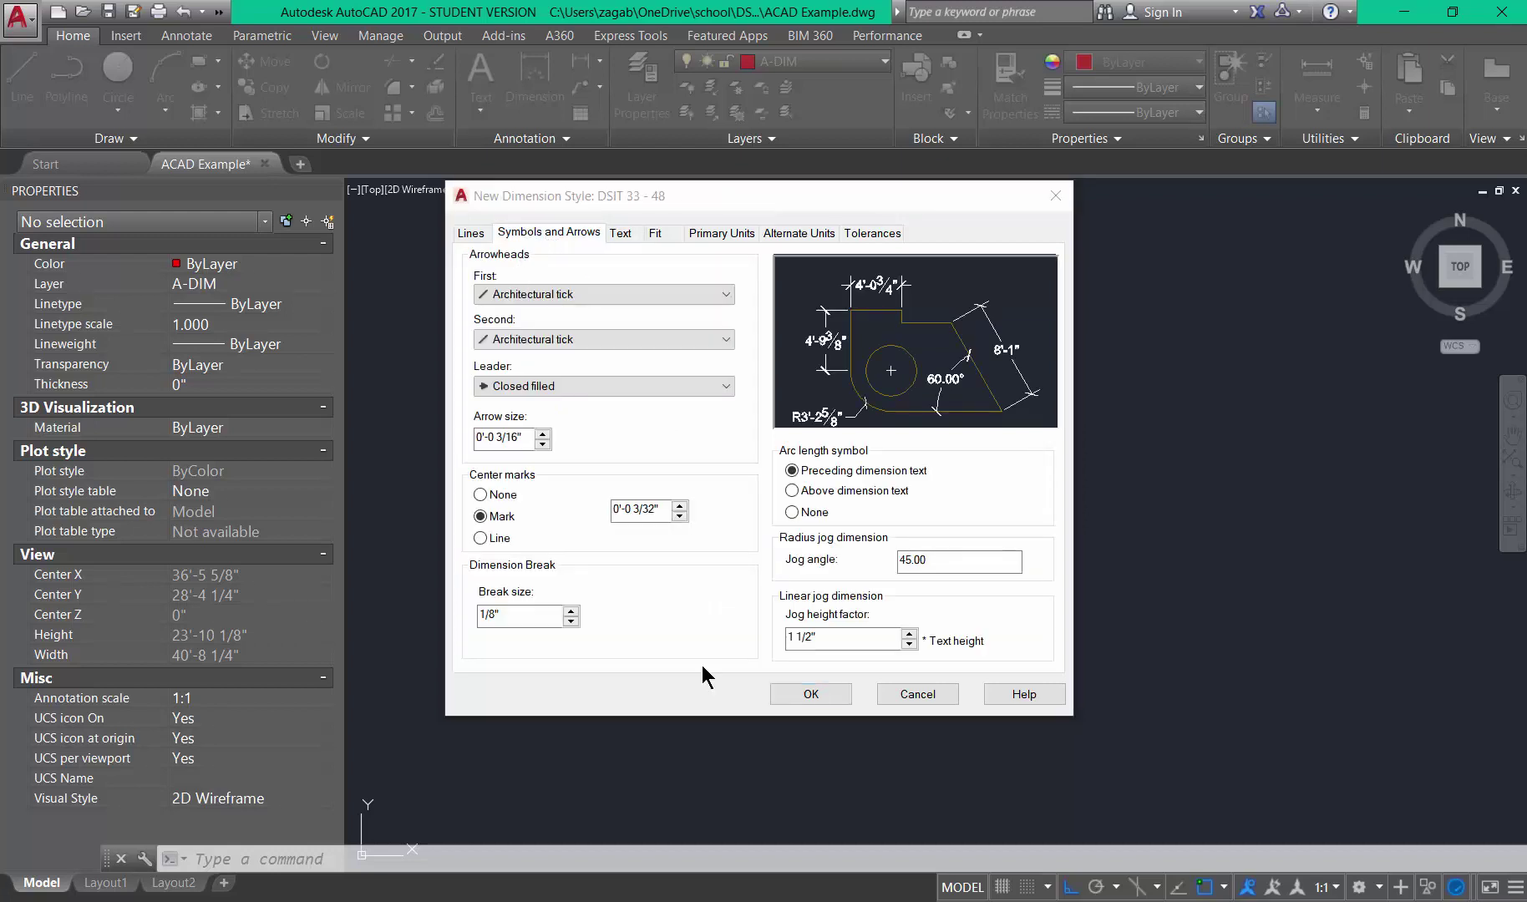
click(810, 694)
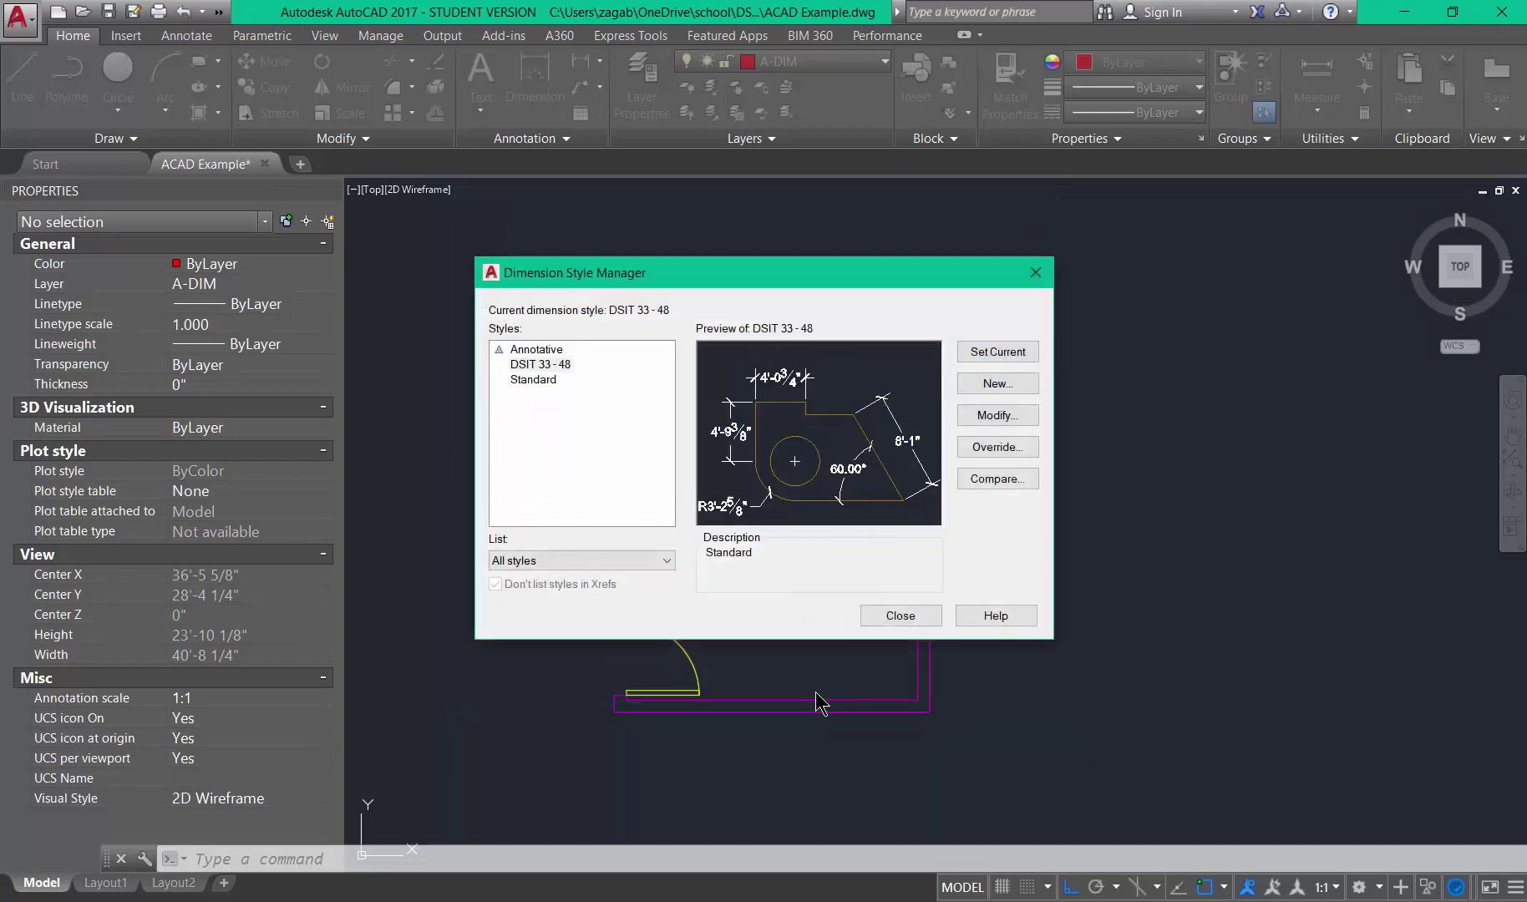
click(533, 366)
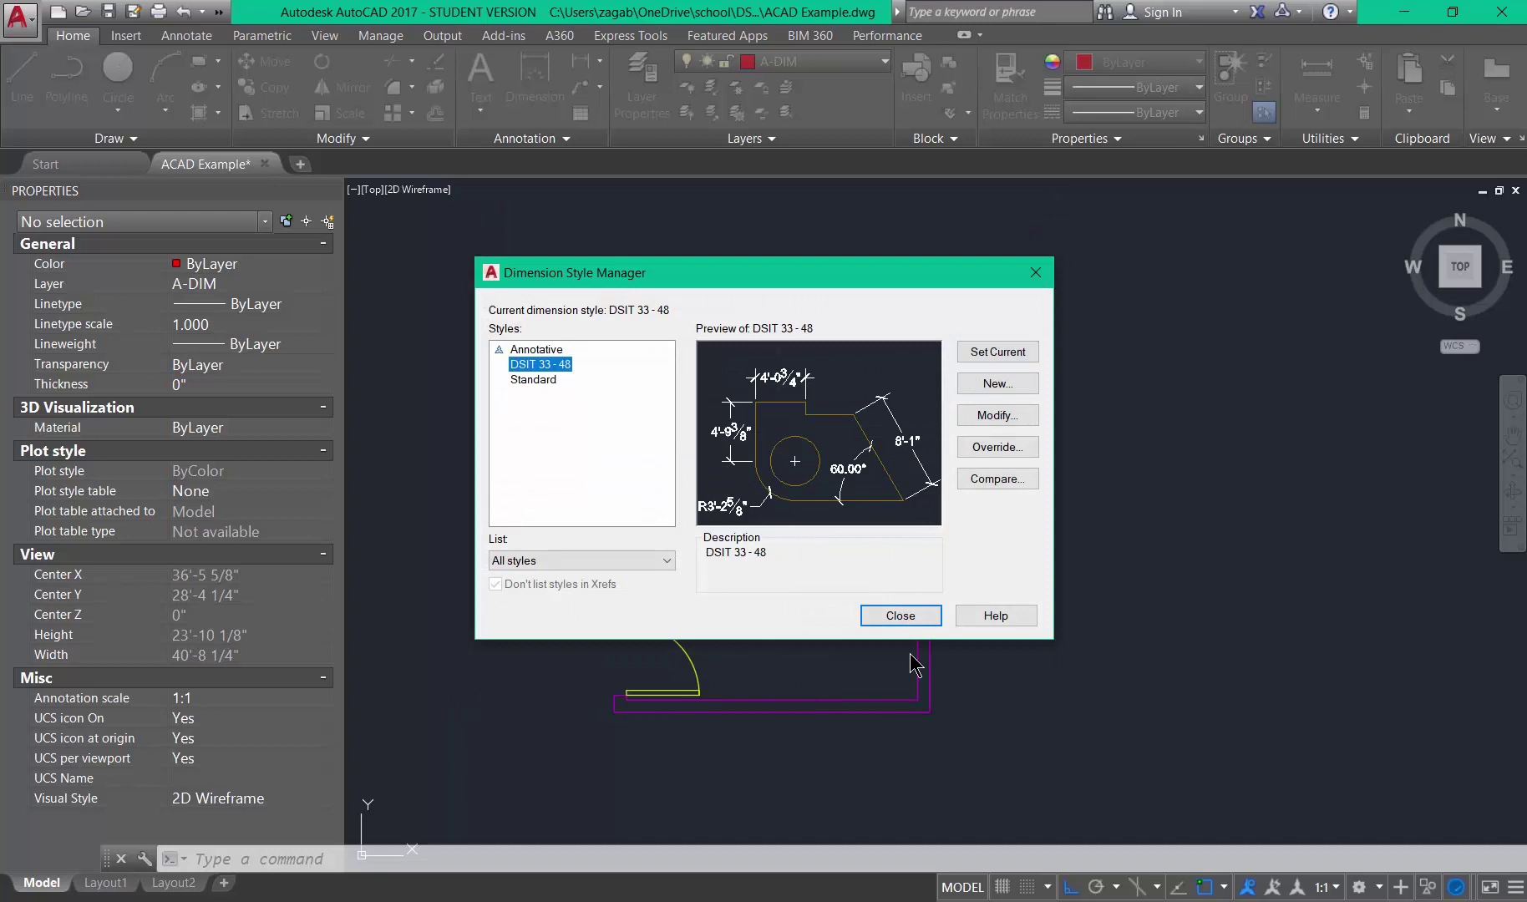
click(889, 612)
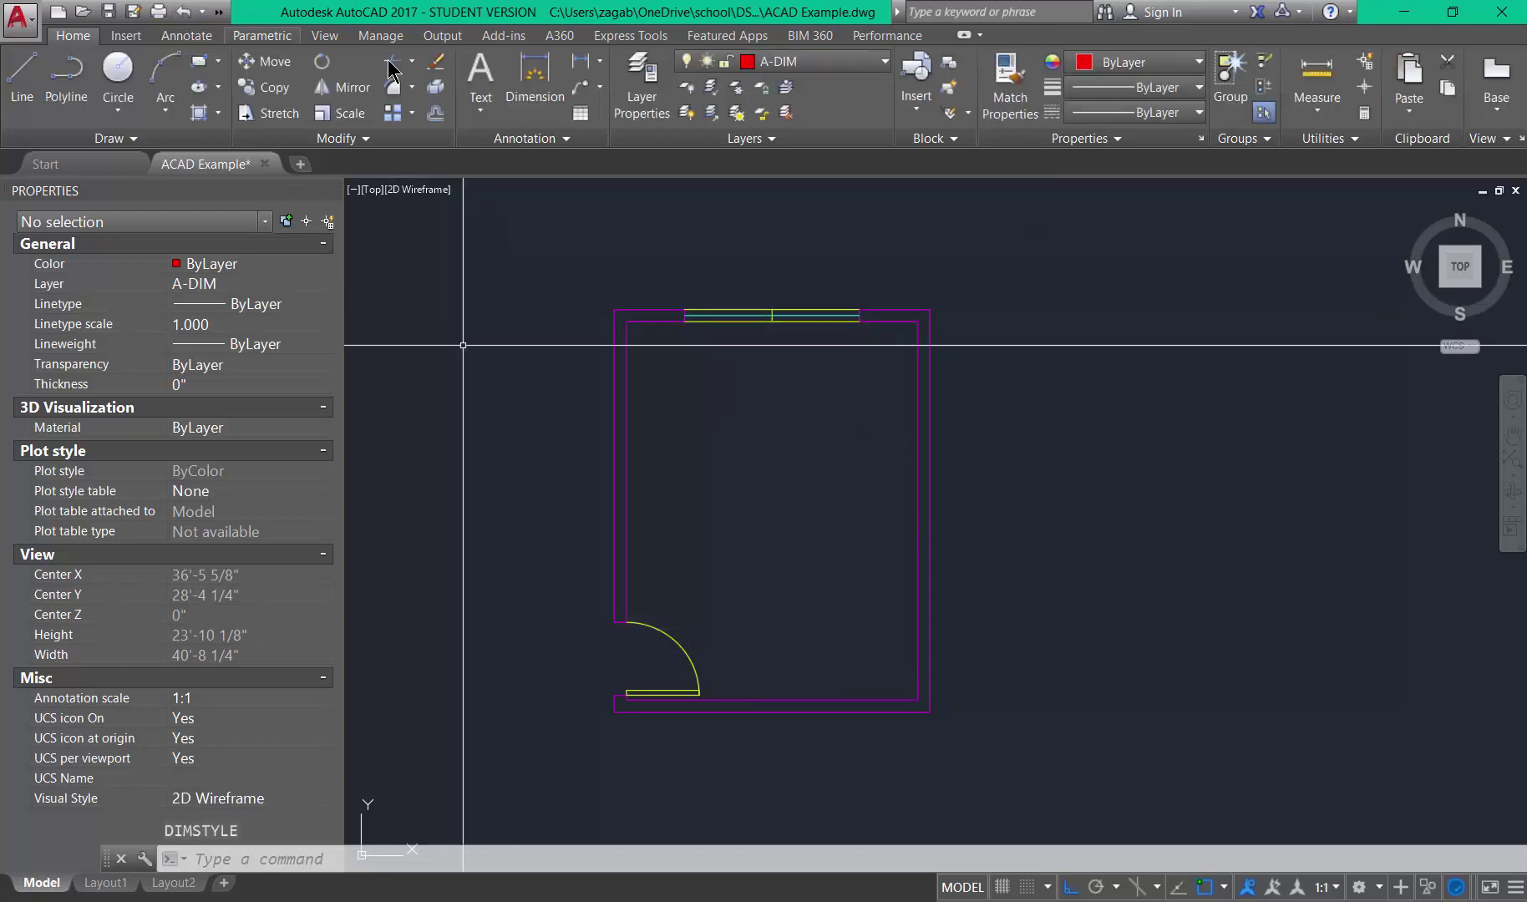
click(184, 36)
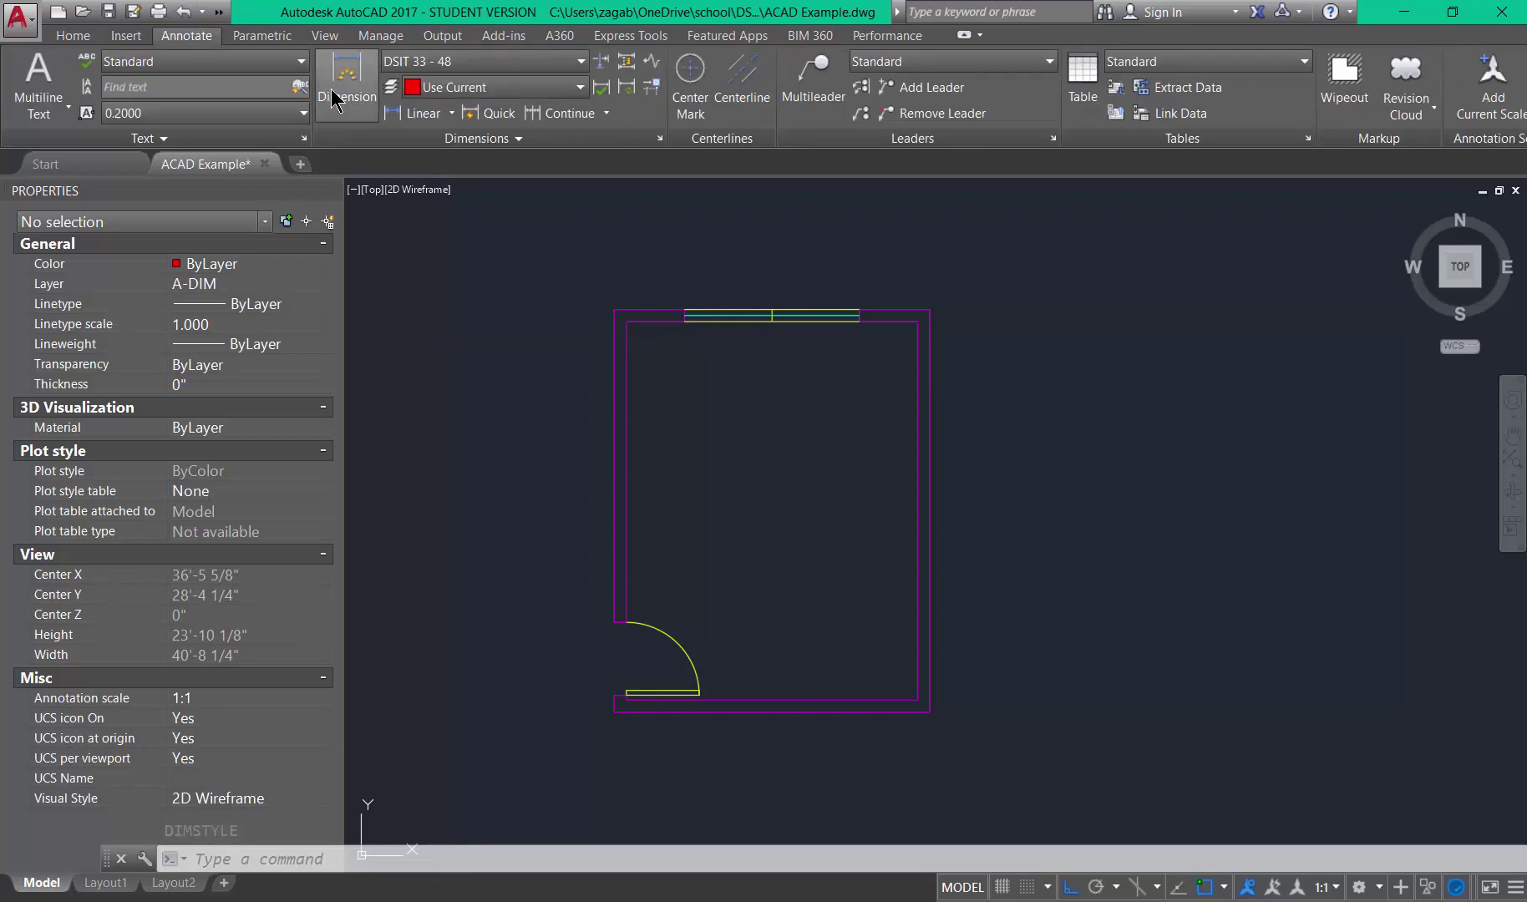
click(80, 35)
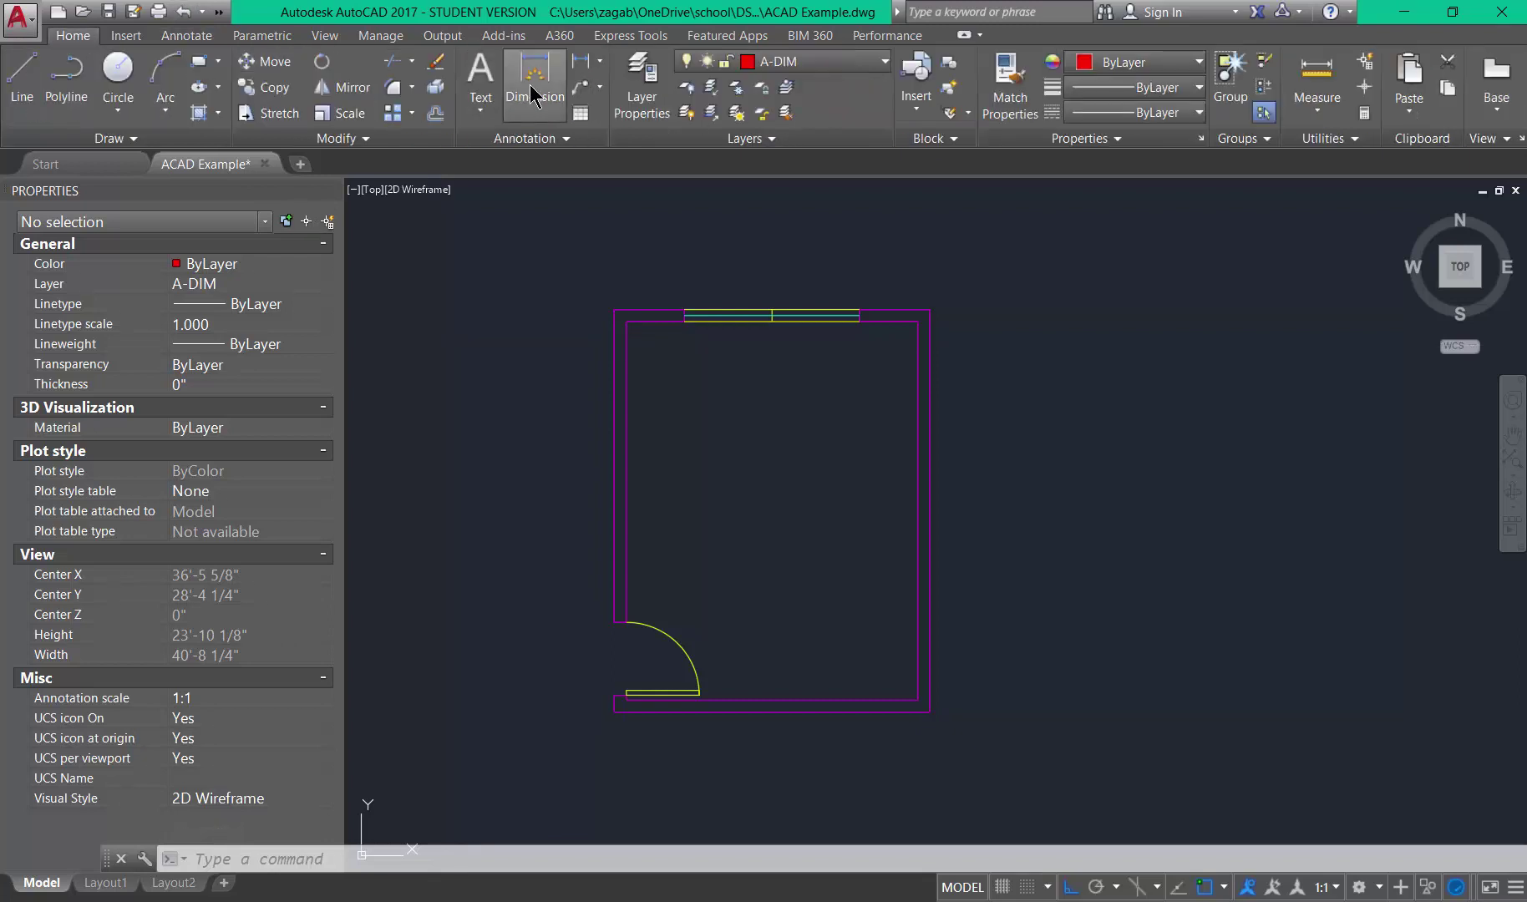
click(185, 37)
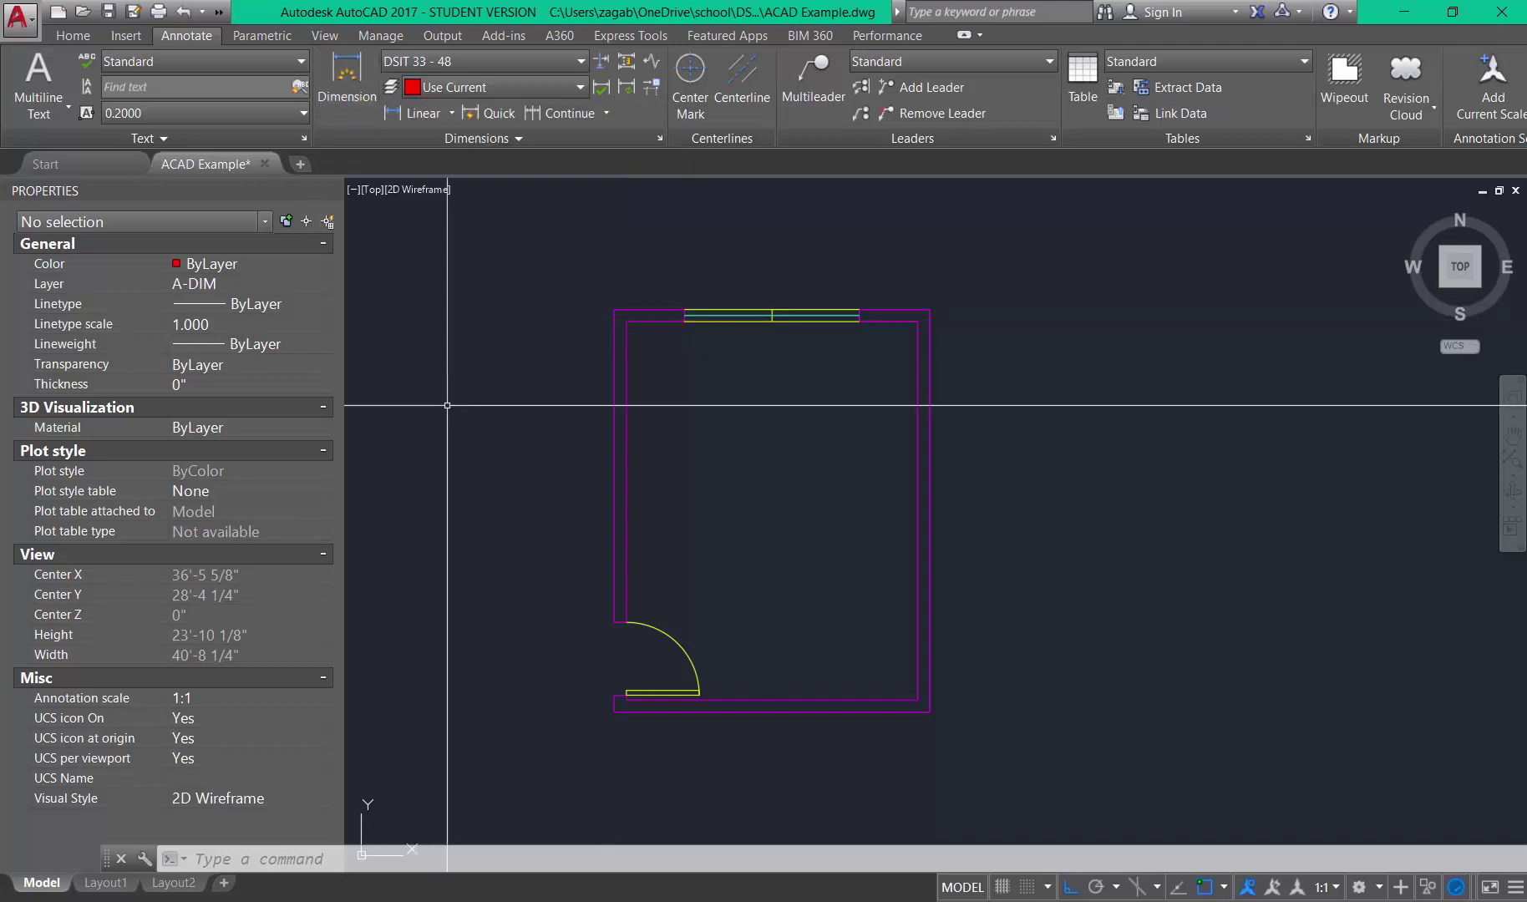
Add an aligned dimension for the room's interior length between the right wall's inside corners, placed outside the right wall.
text(dim)
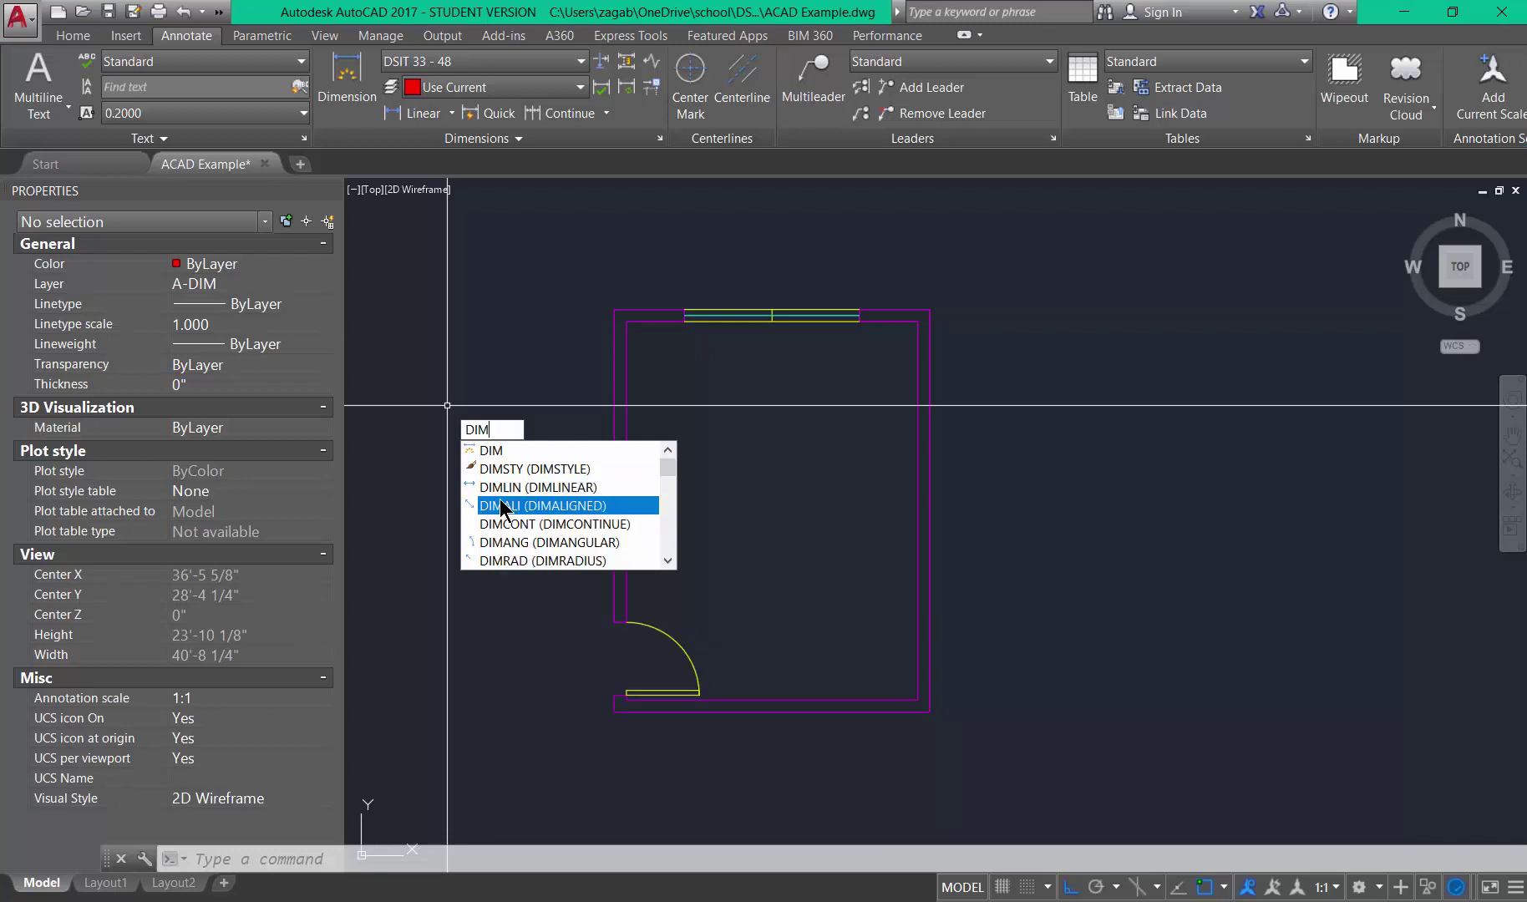
click(501, 505)
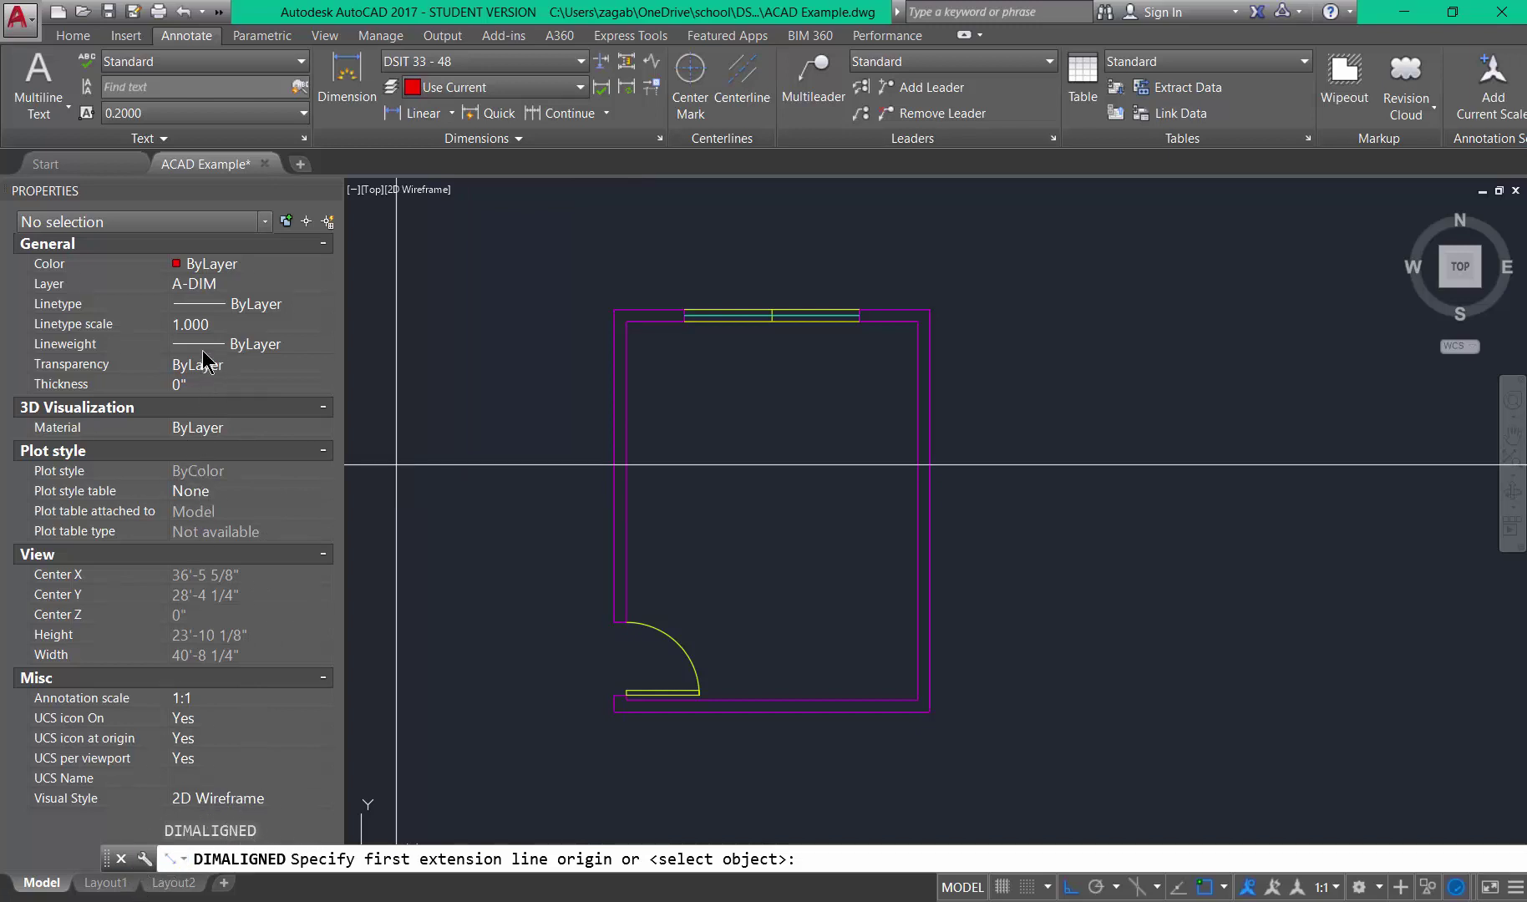
click(916, 323)
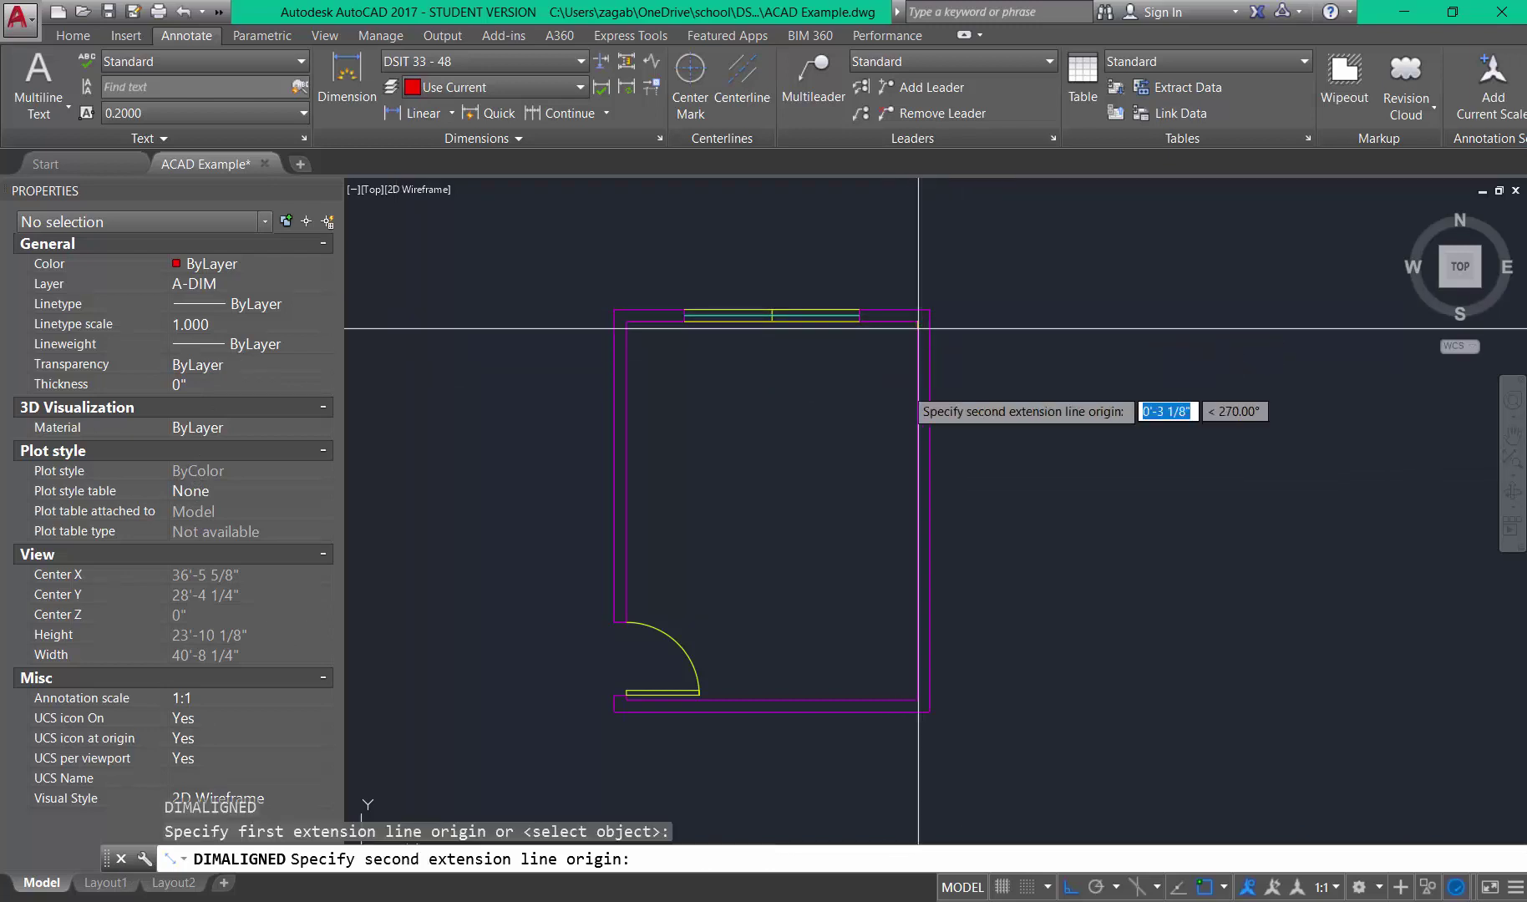
click(917, 699)
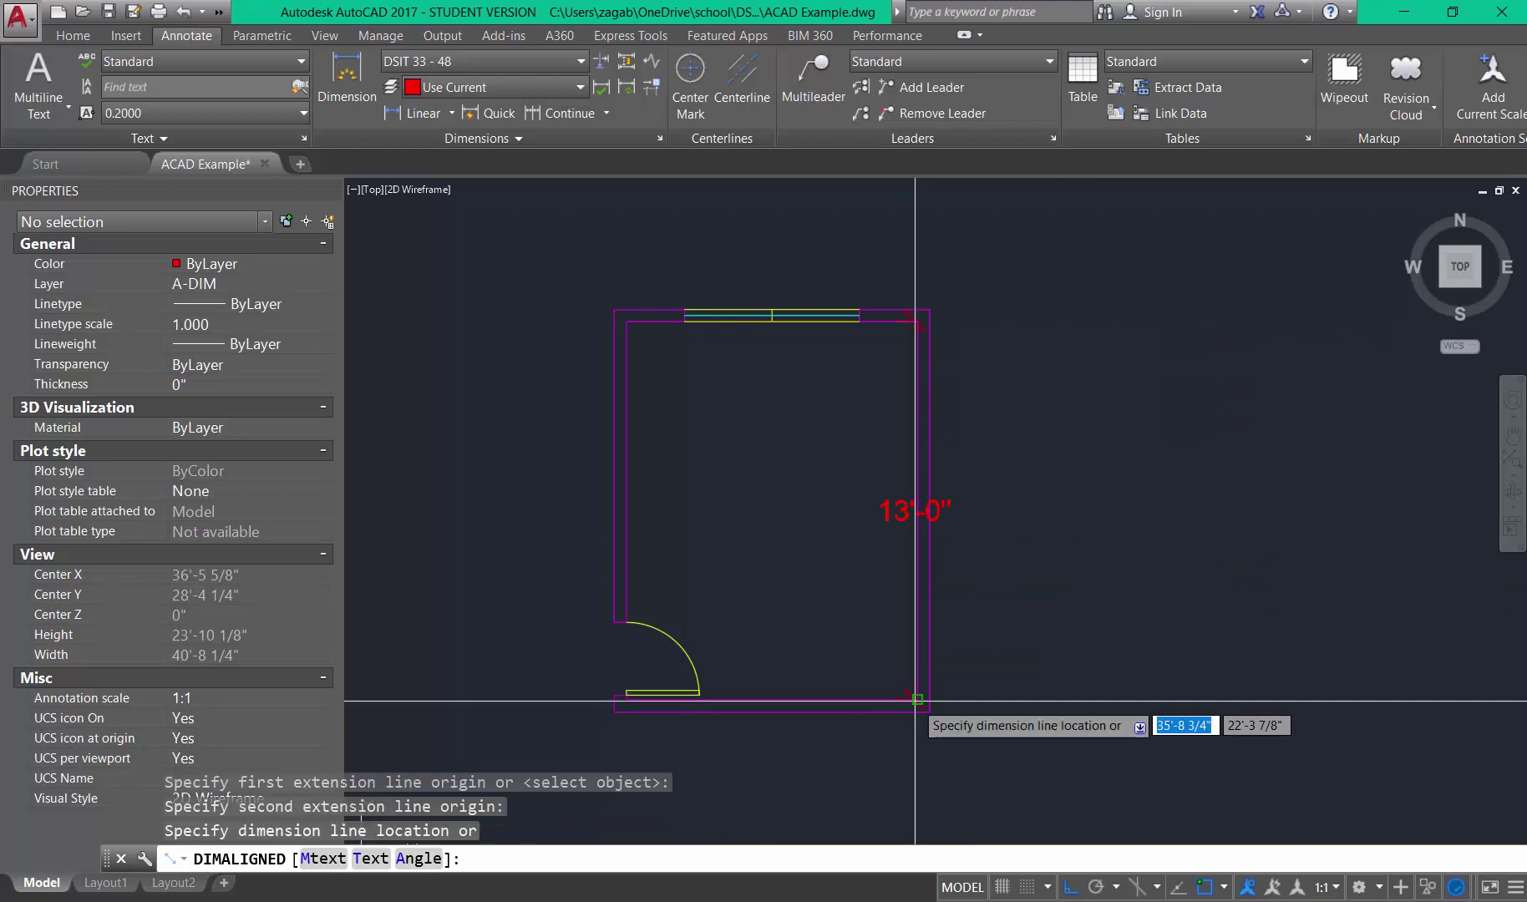
click(1041, 655)
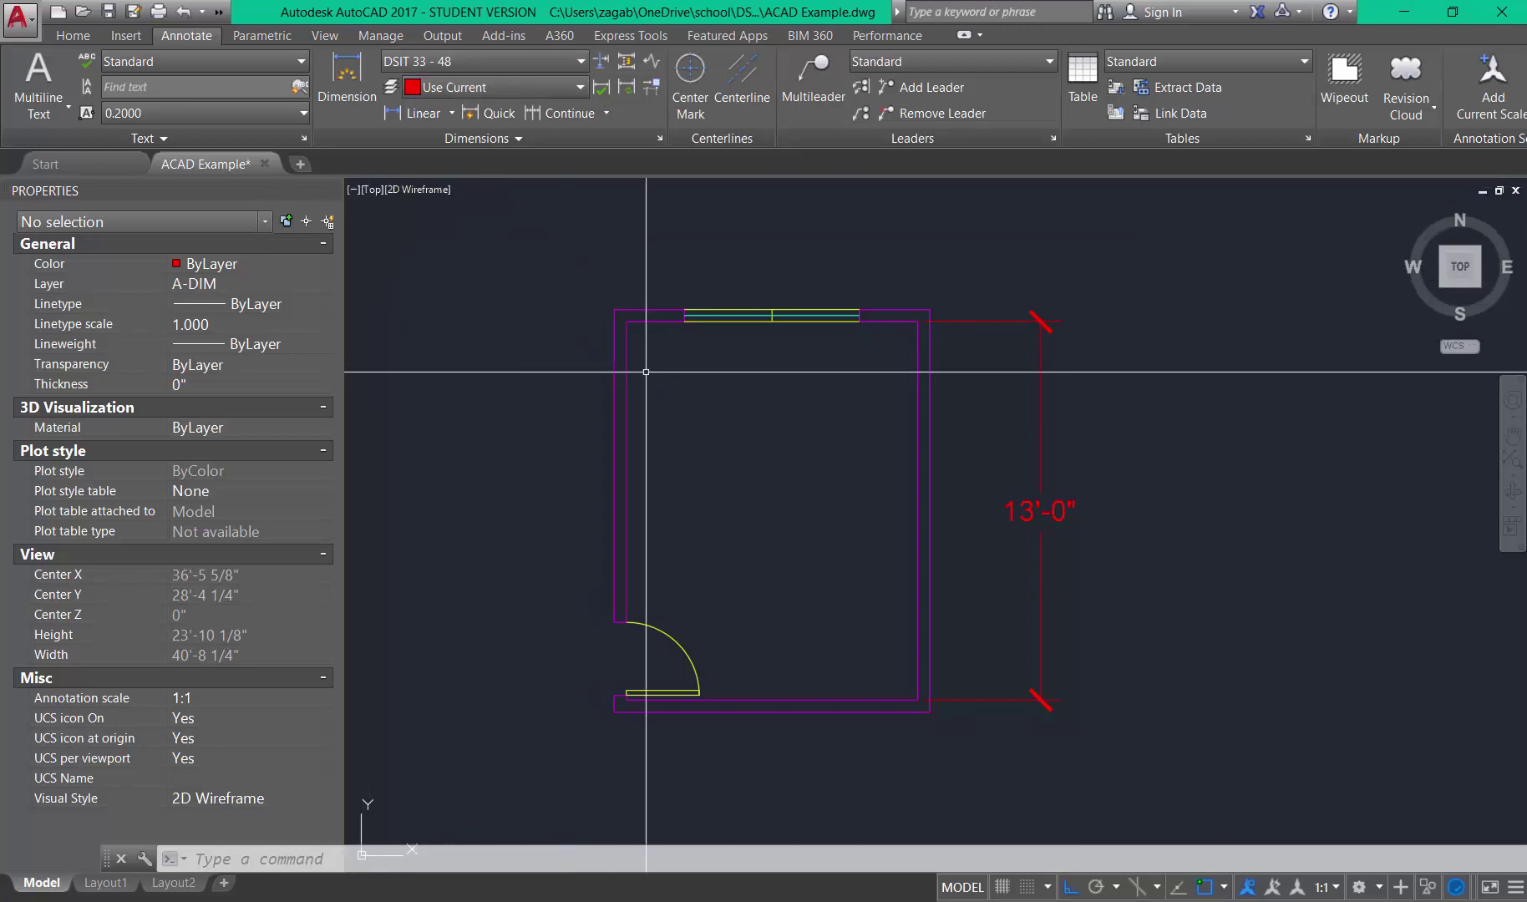
Add an aligned dimension for the room's interior width between the upper inside corners, placed above the top wall.
key(Return)
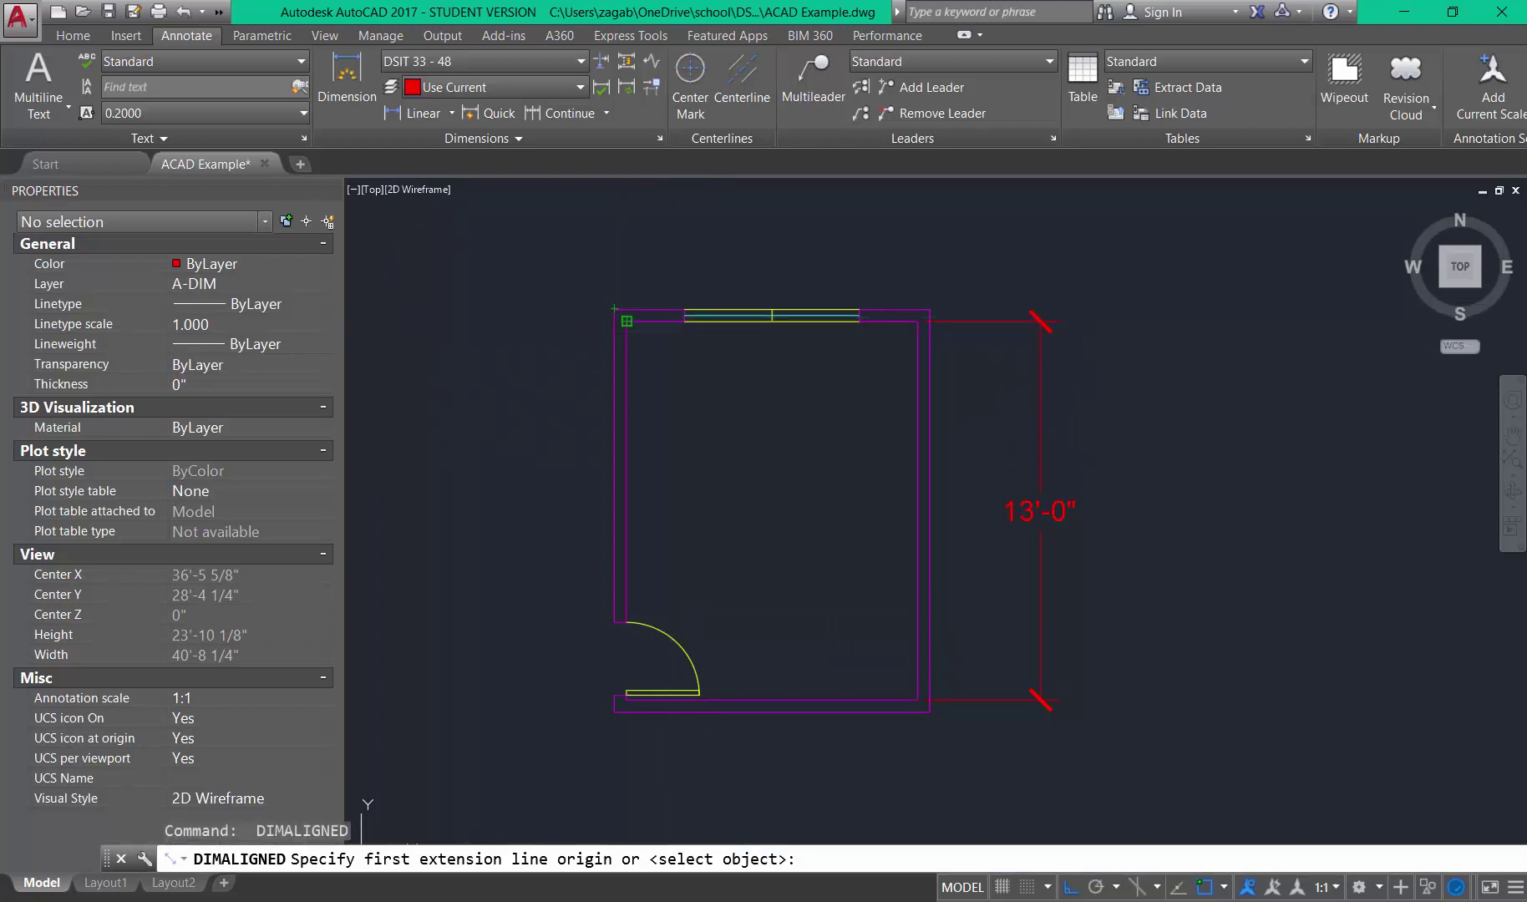
click(624, 320)
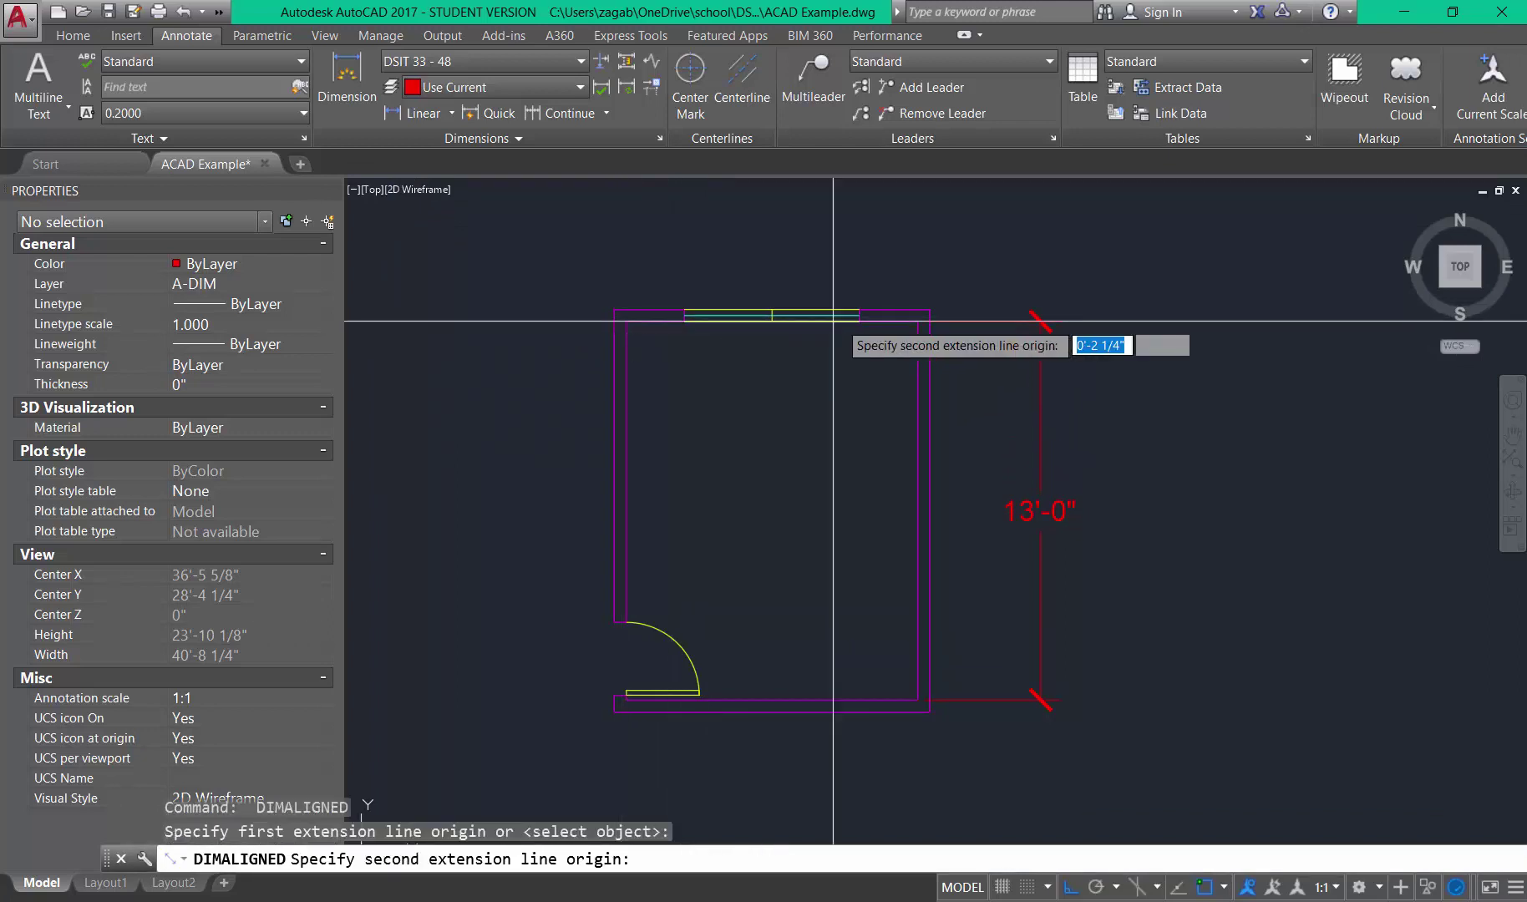
click(917, 321)
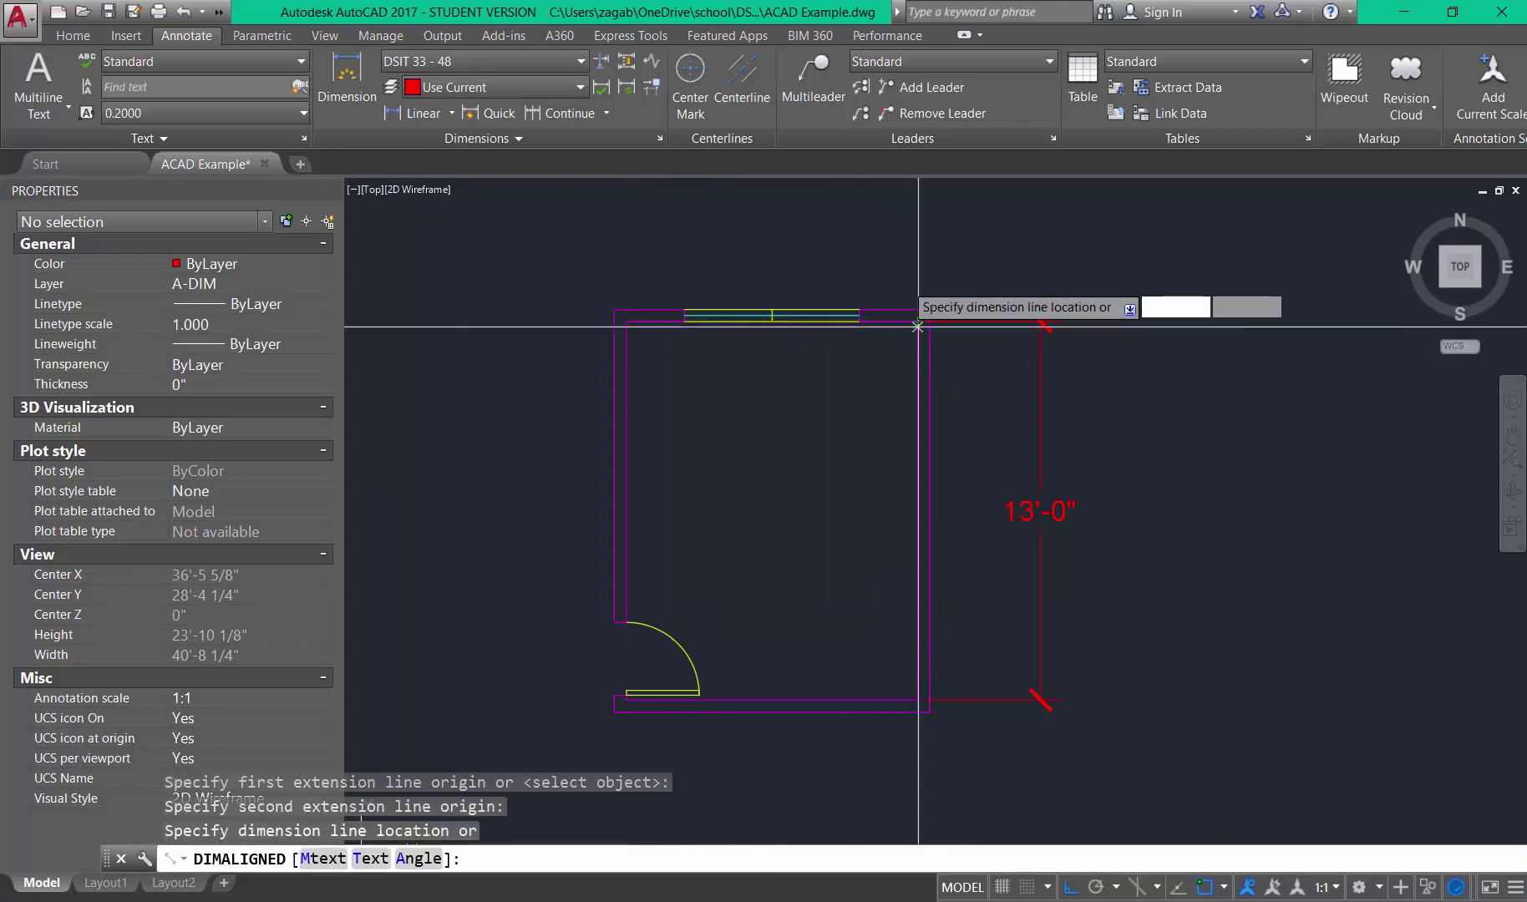
click(893, 250)
Add an aligned dimension across the window opening in the top wall, placed just below the room width dimension.
key(Return)
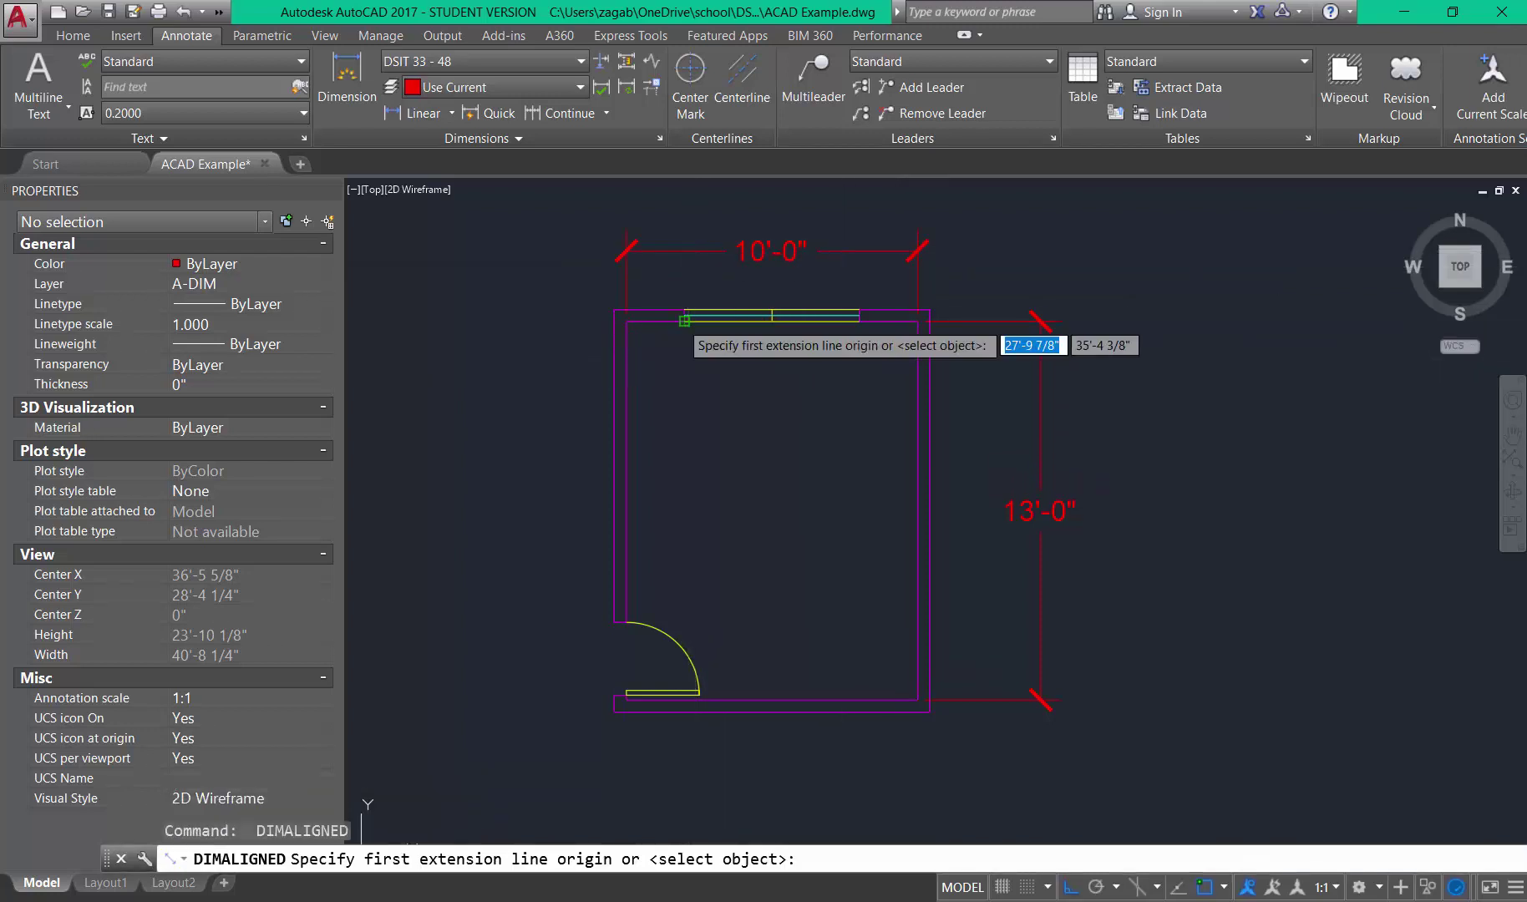
click(684, 315)
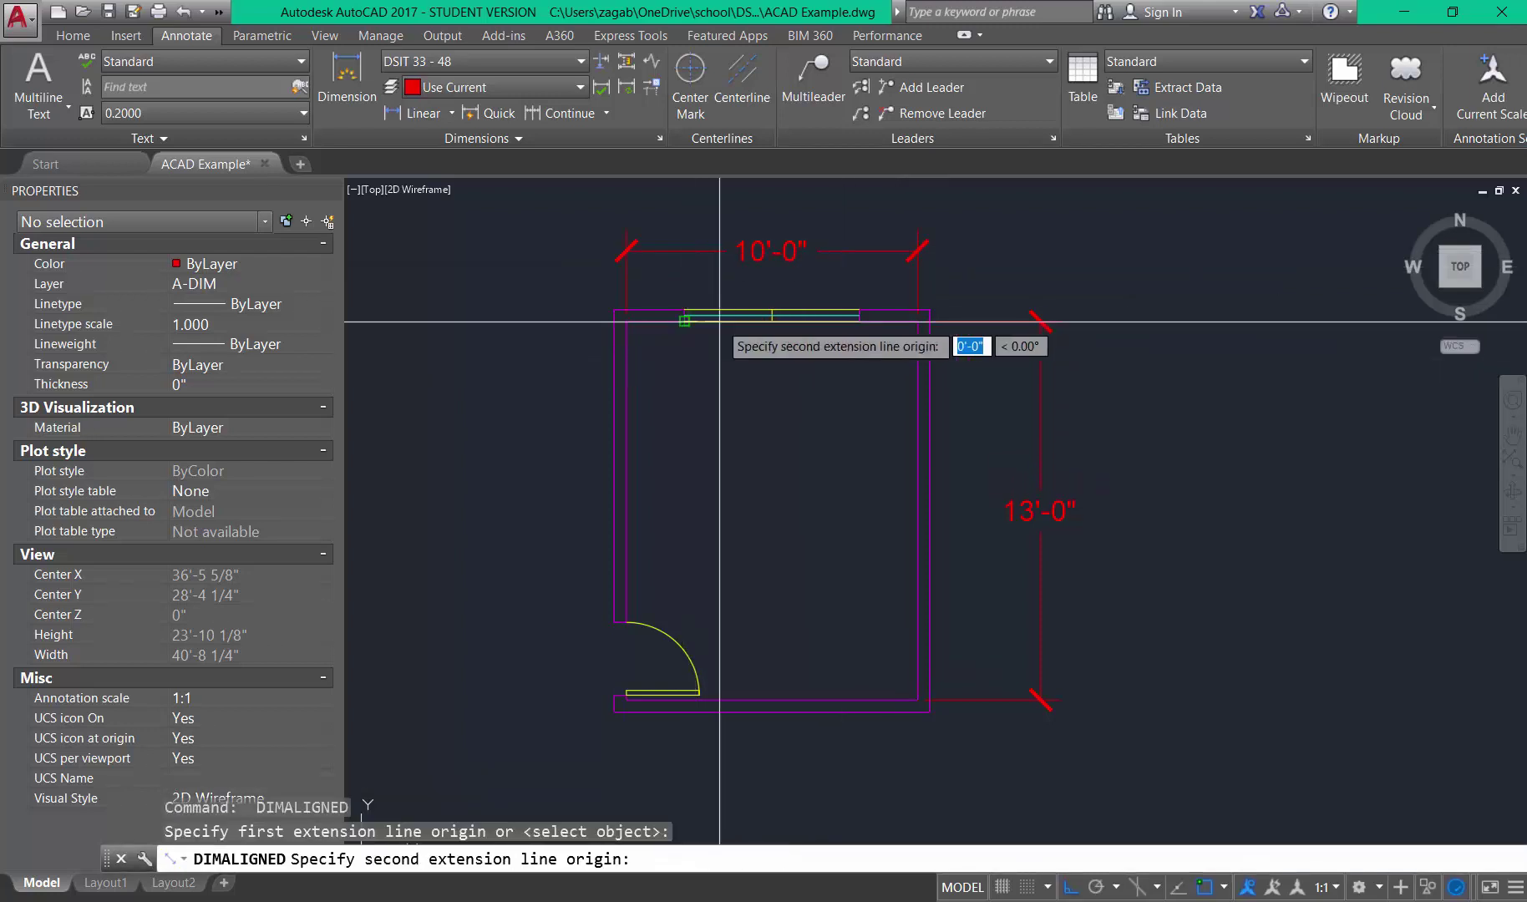
click(839, 320)
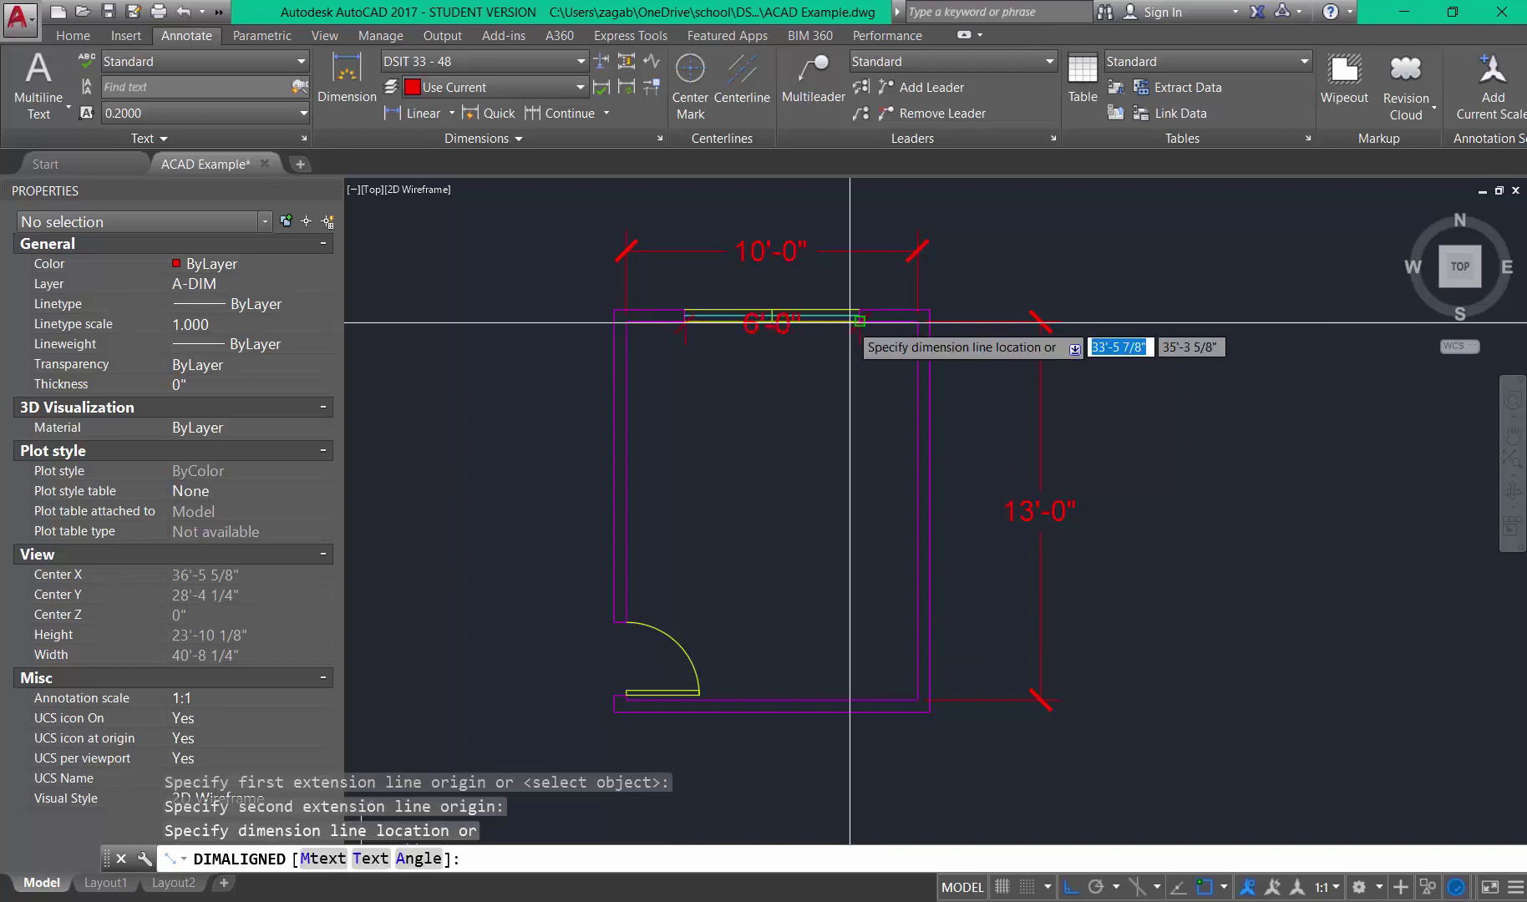
click(838, 273)
Stretch the room width dimension line about 1'-6" upward, away from the window dimension, and clear the selection.
scroll(852, 276, down, 3)
scroll(864, 278, up, 4)
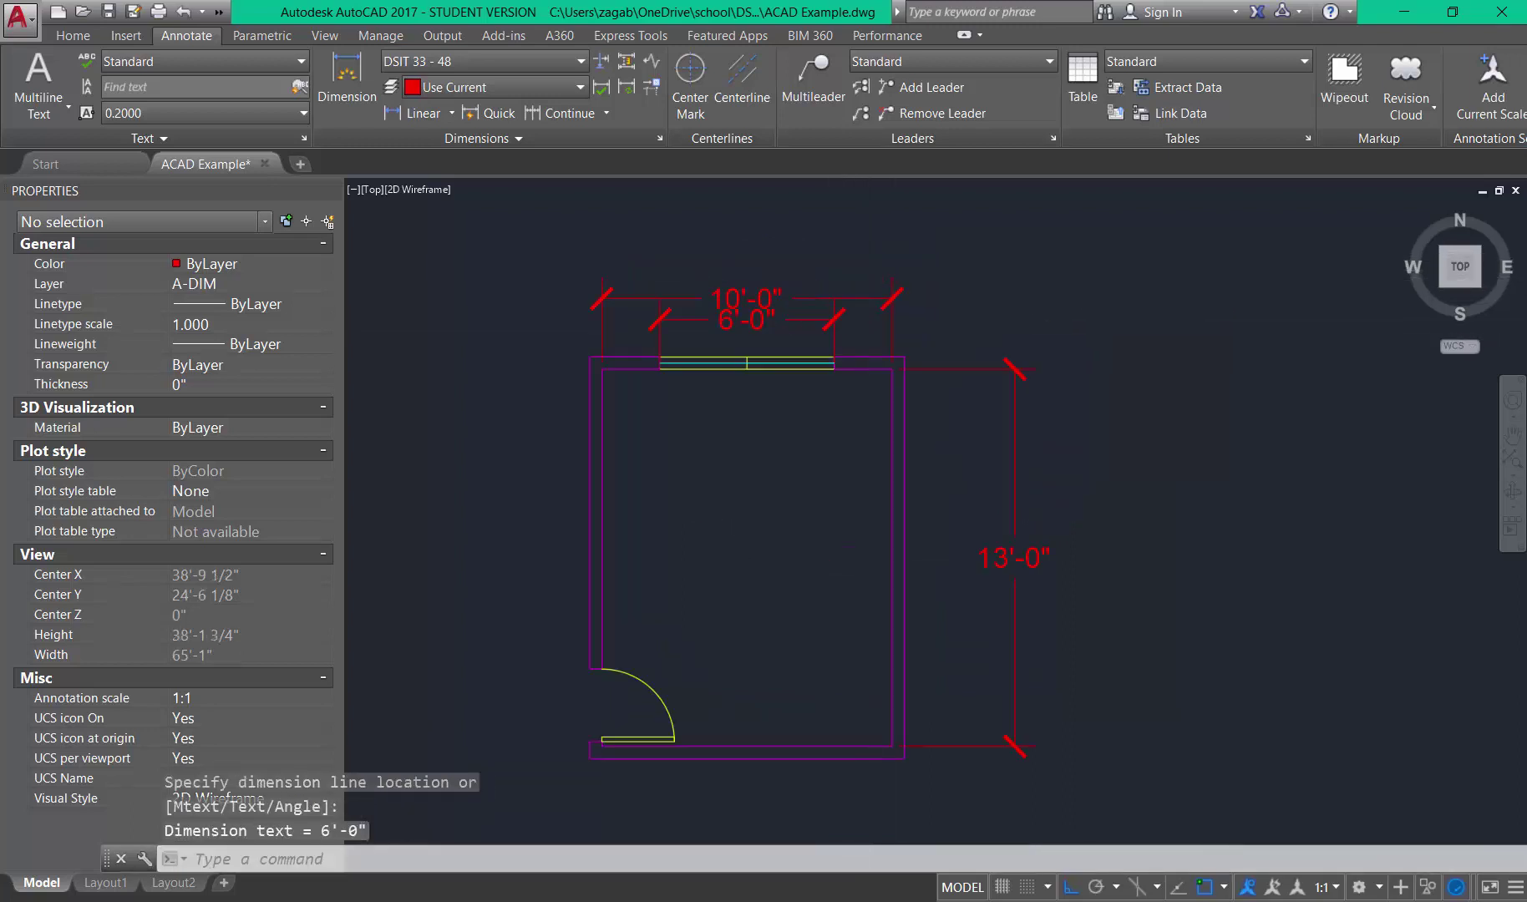
click(857, 284)
click(851, 294)
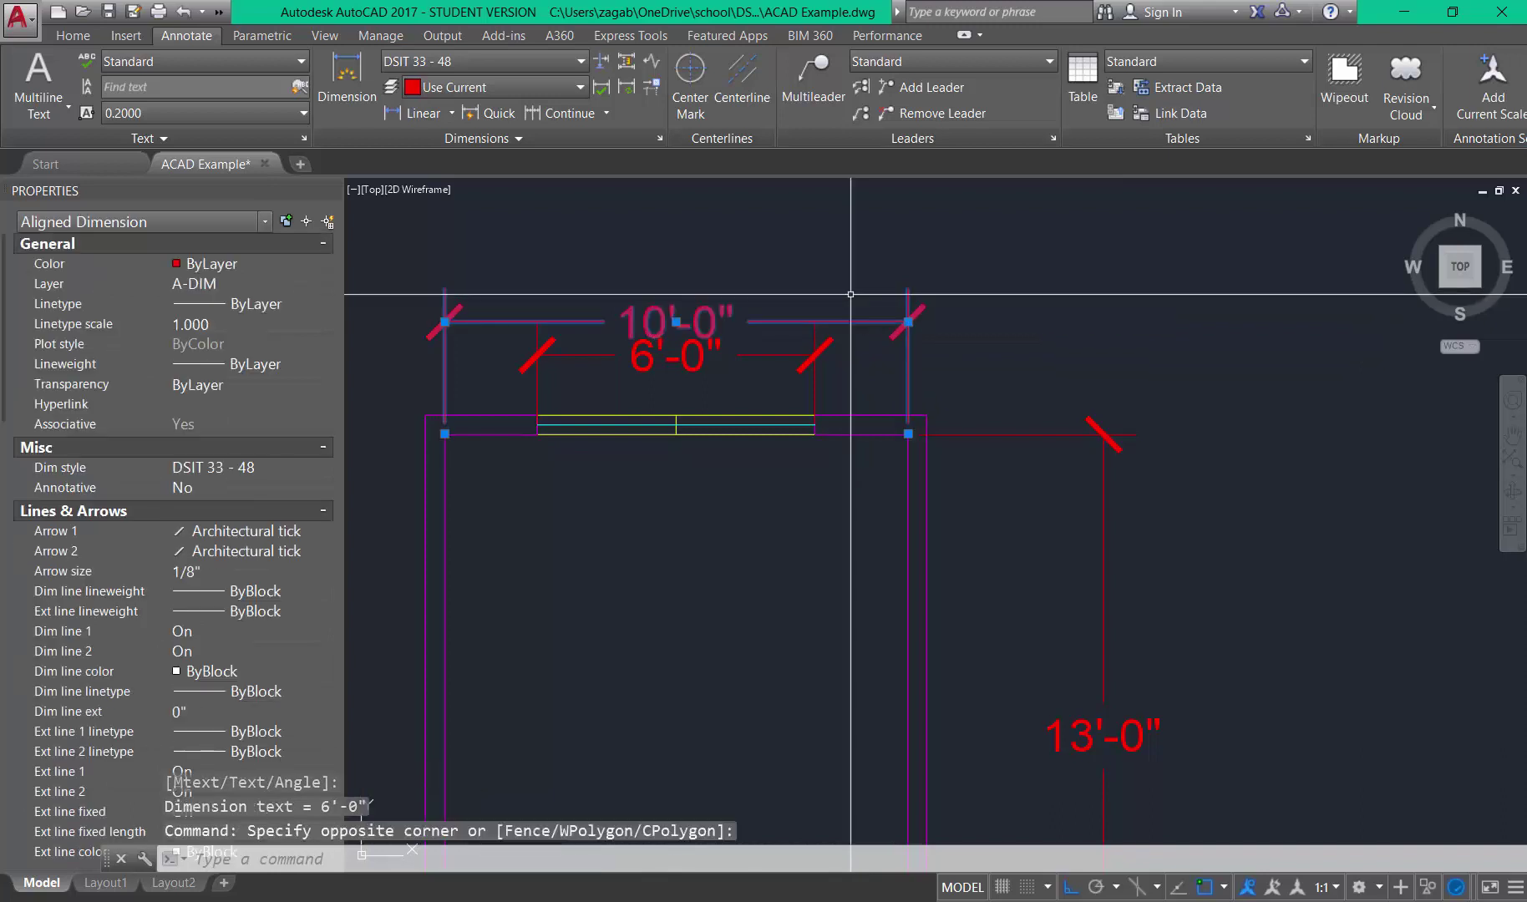
click(915, 322)
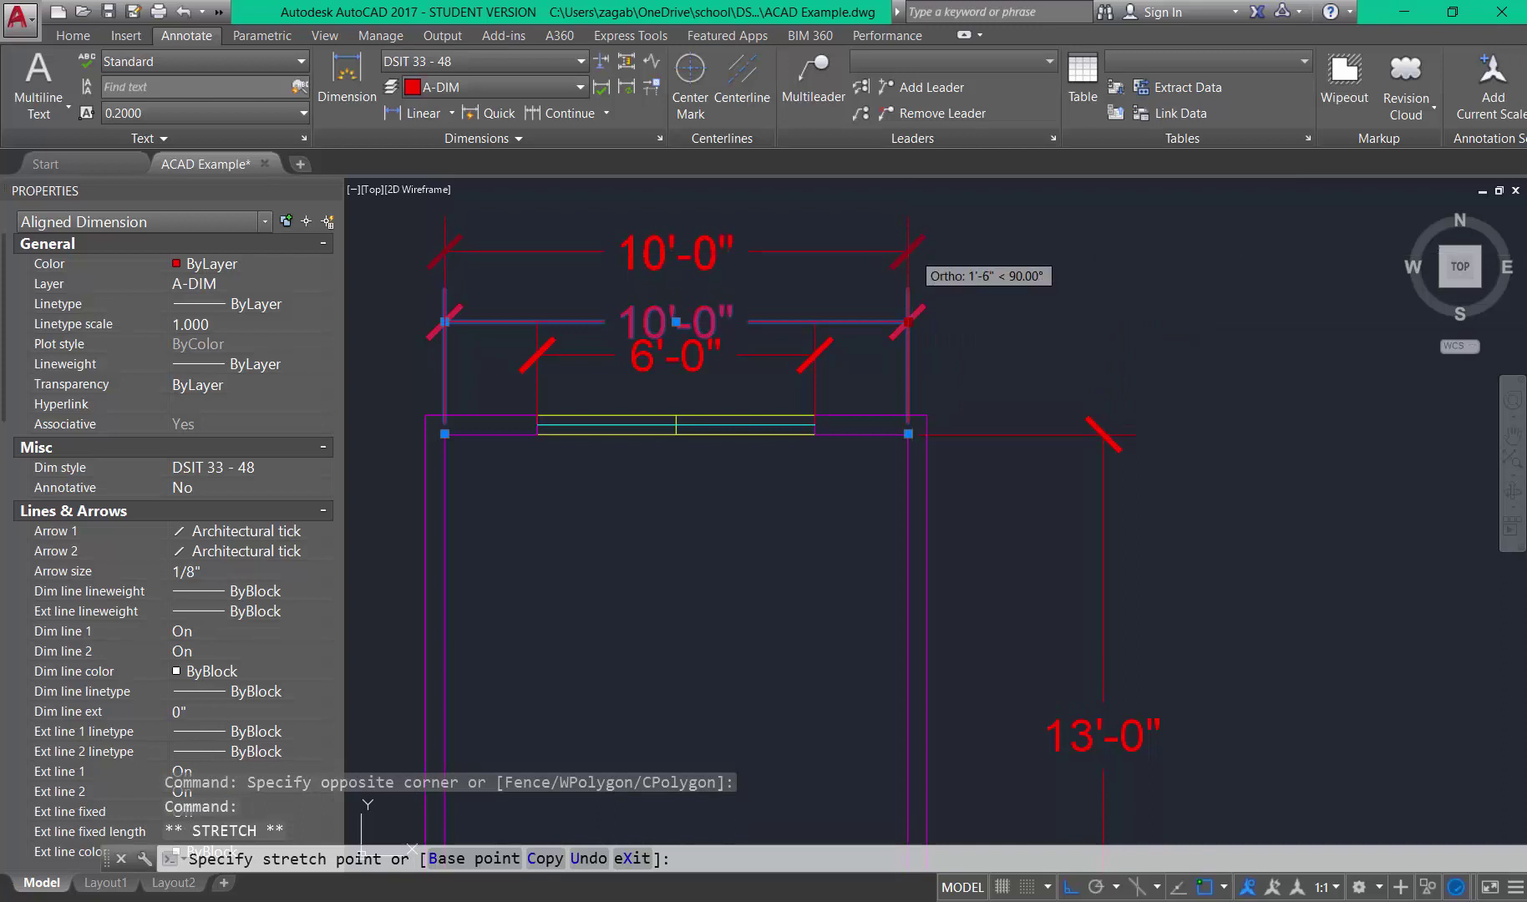
click(912, 251)
scroll(892, 299, down, 2)
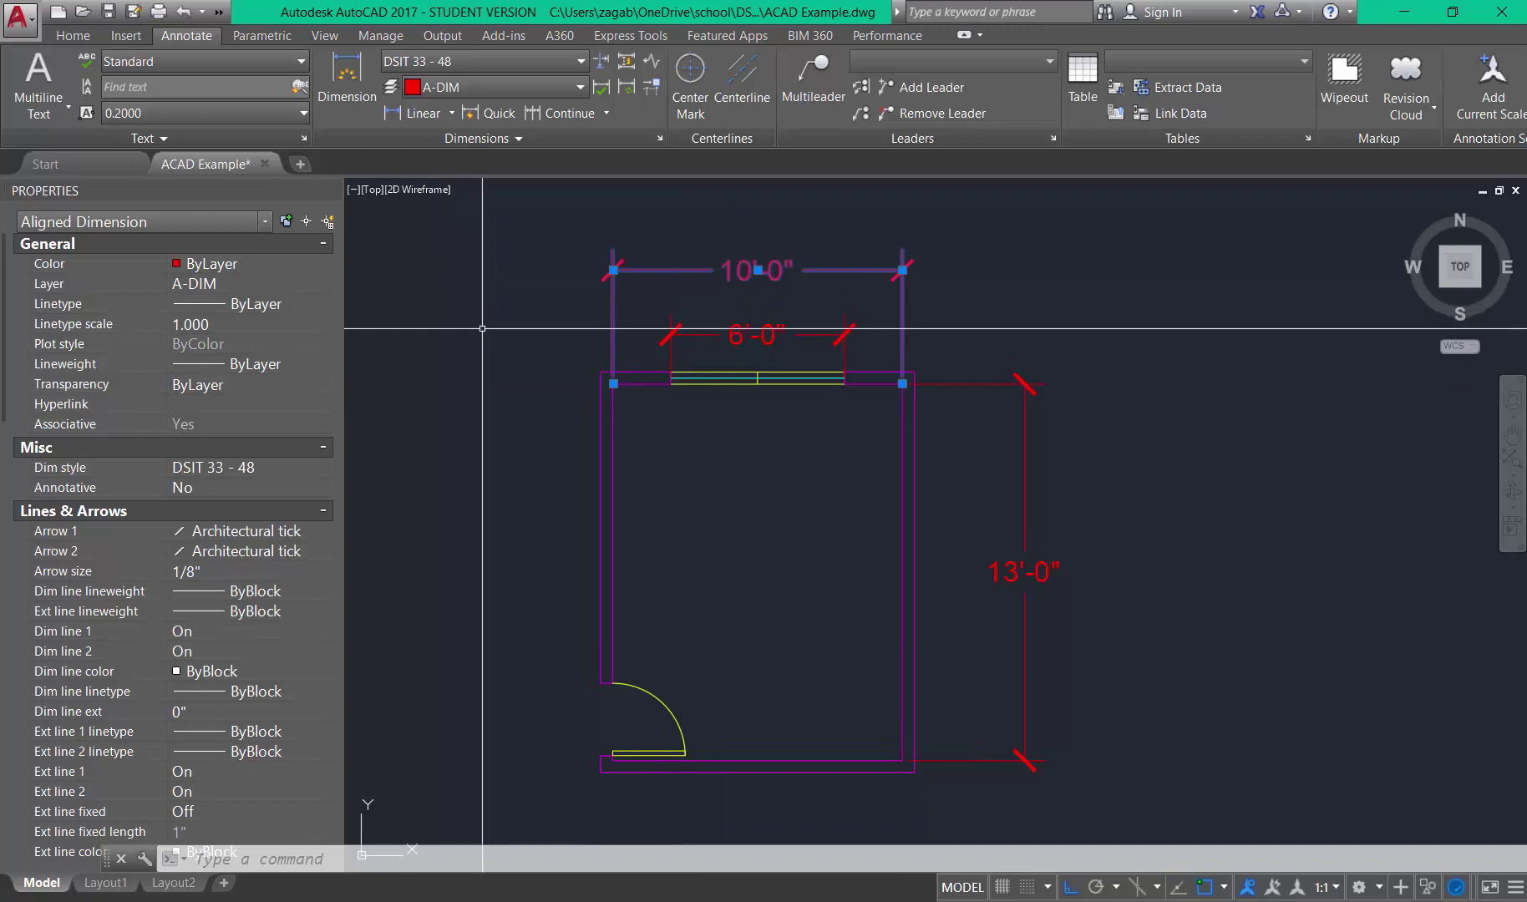
key(Escape)
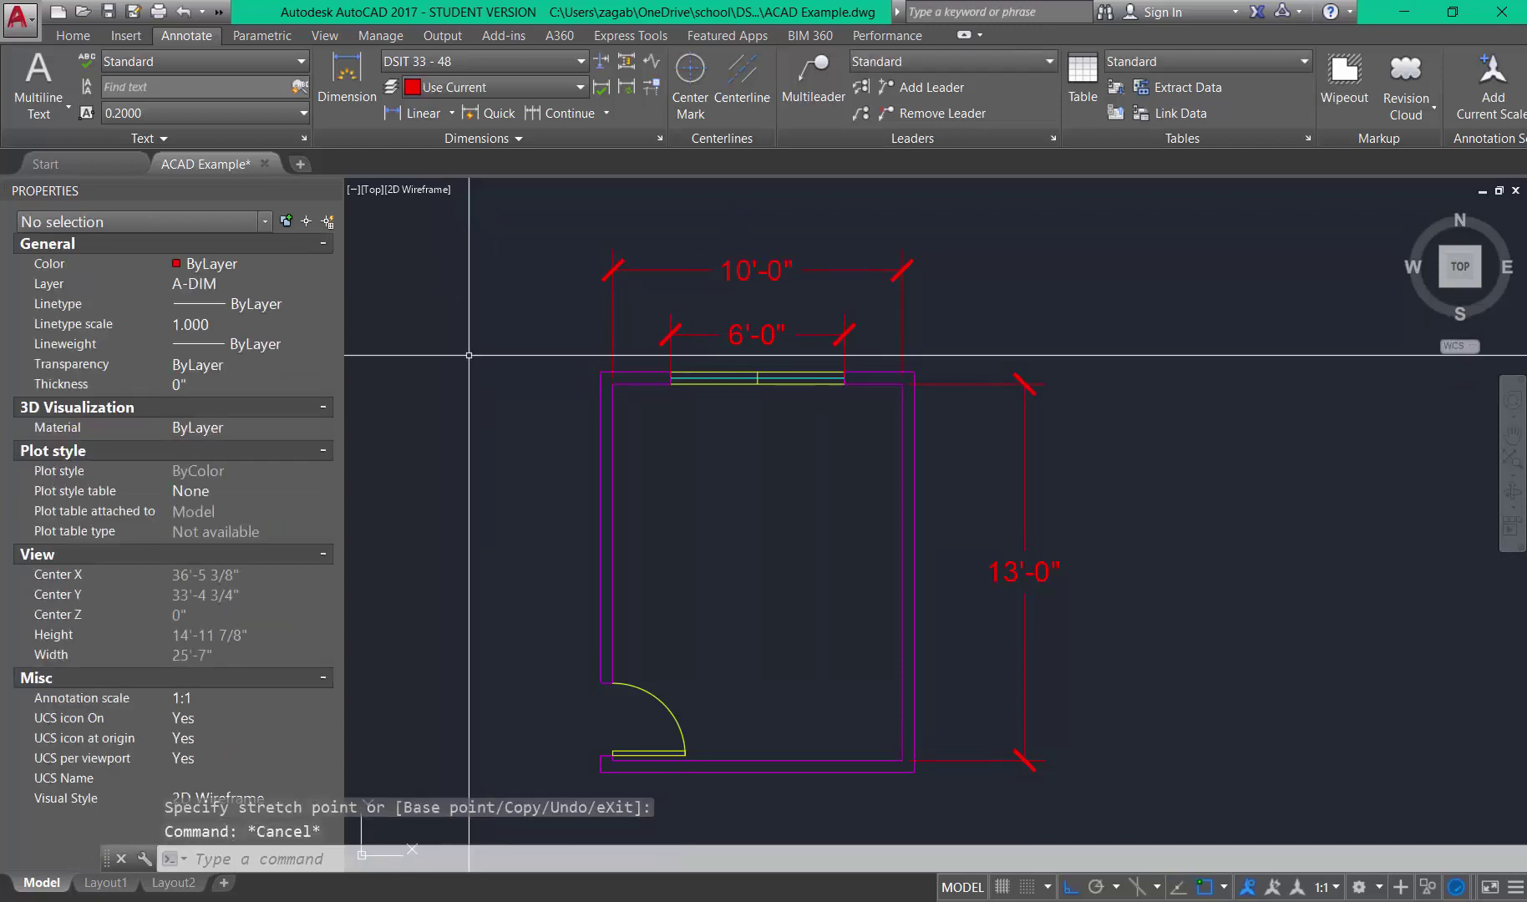
Create a new dimension style named DSIT 33 - 96 based on DSIT 33 - 48 and continue to its settings.
text(dimstyle)
key(Return)
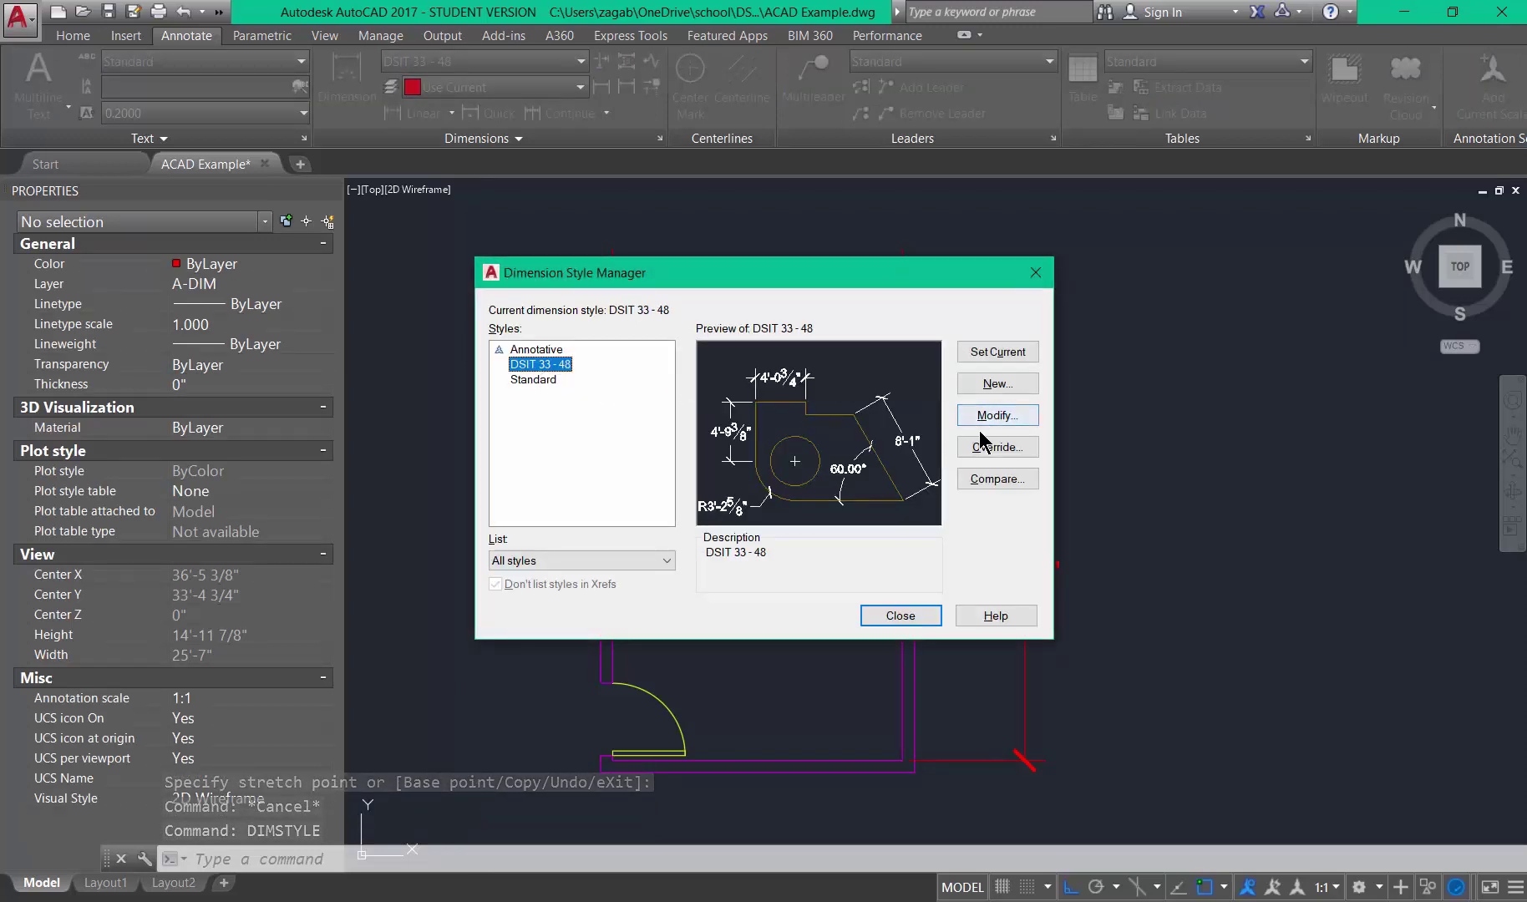
click(995, 390)
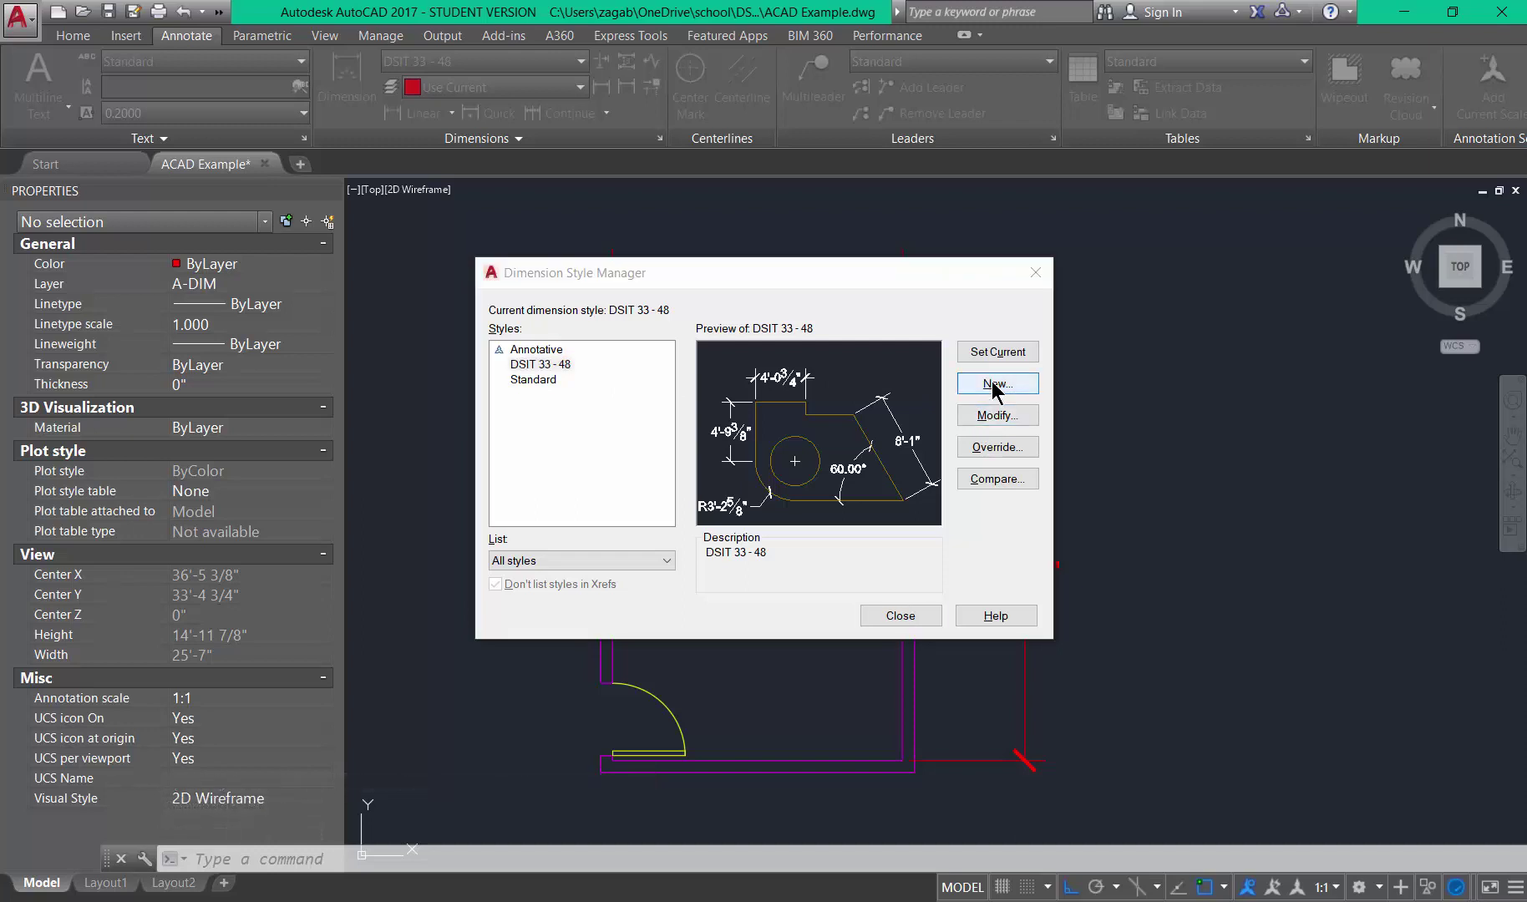
click(667, 406)
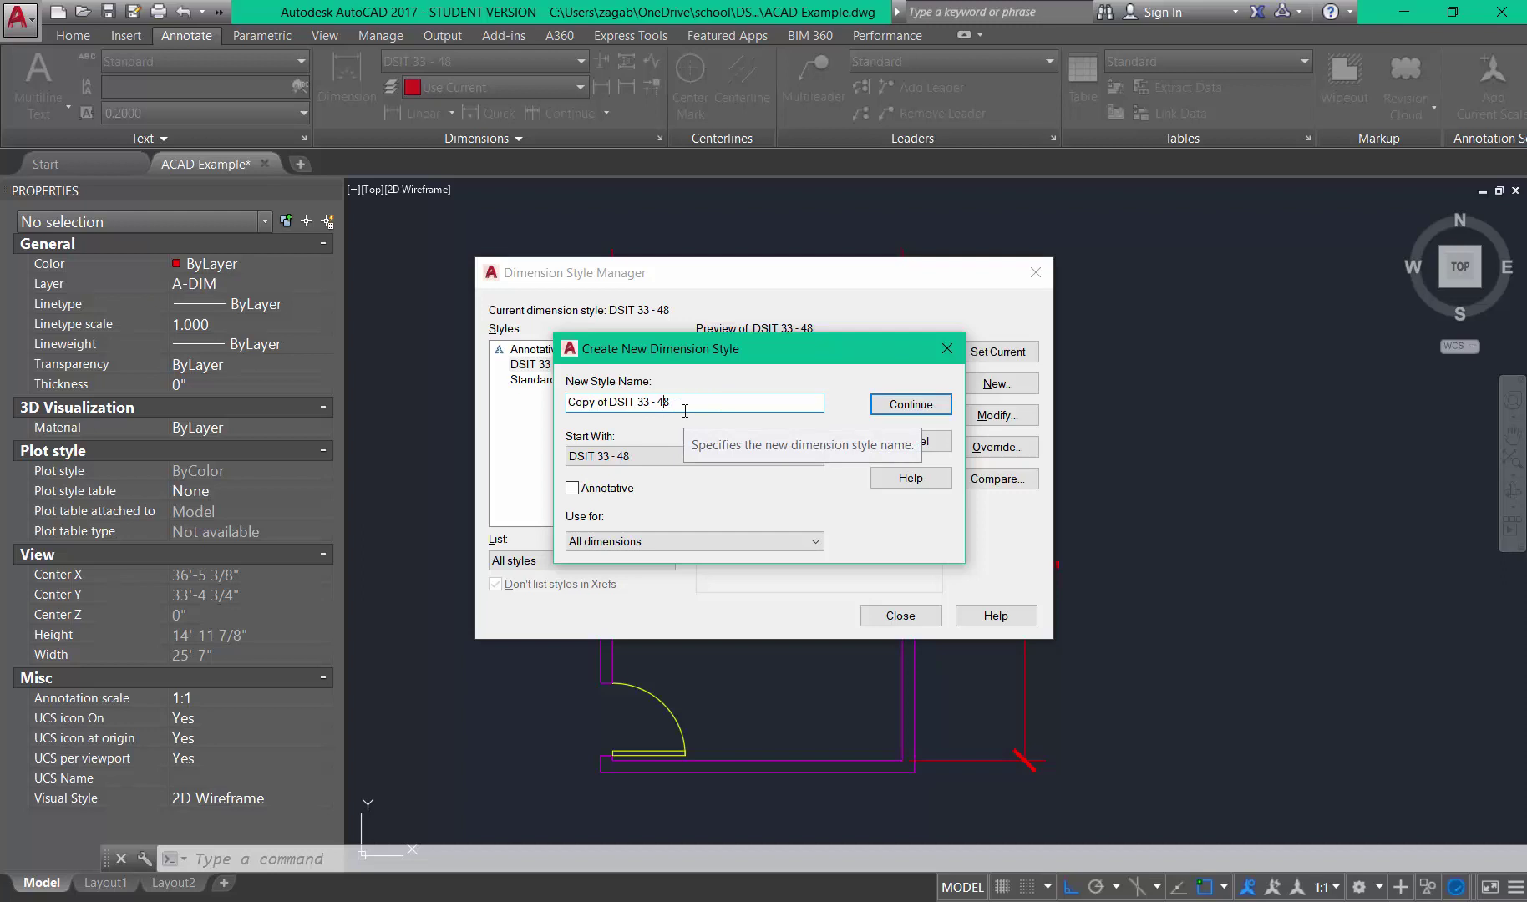
click(690, 403)
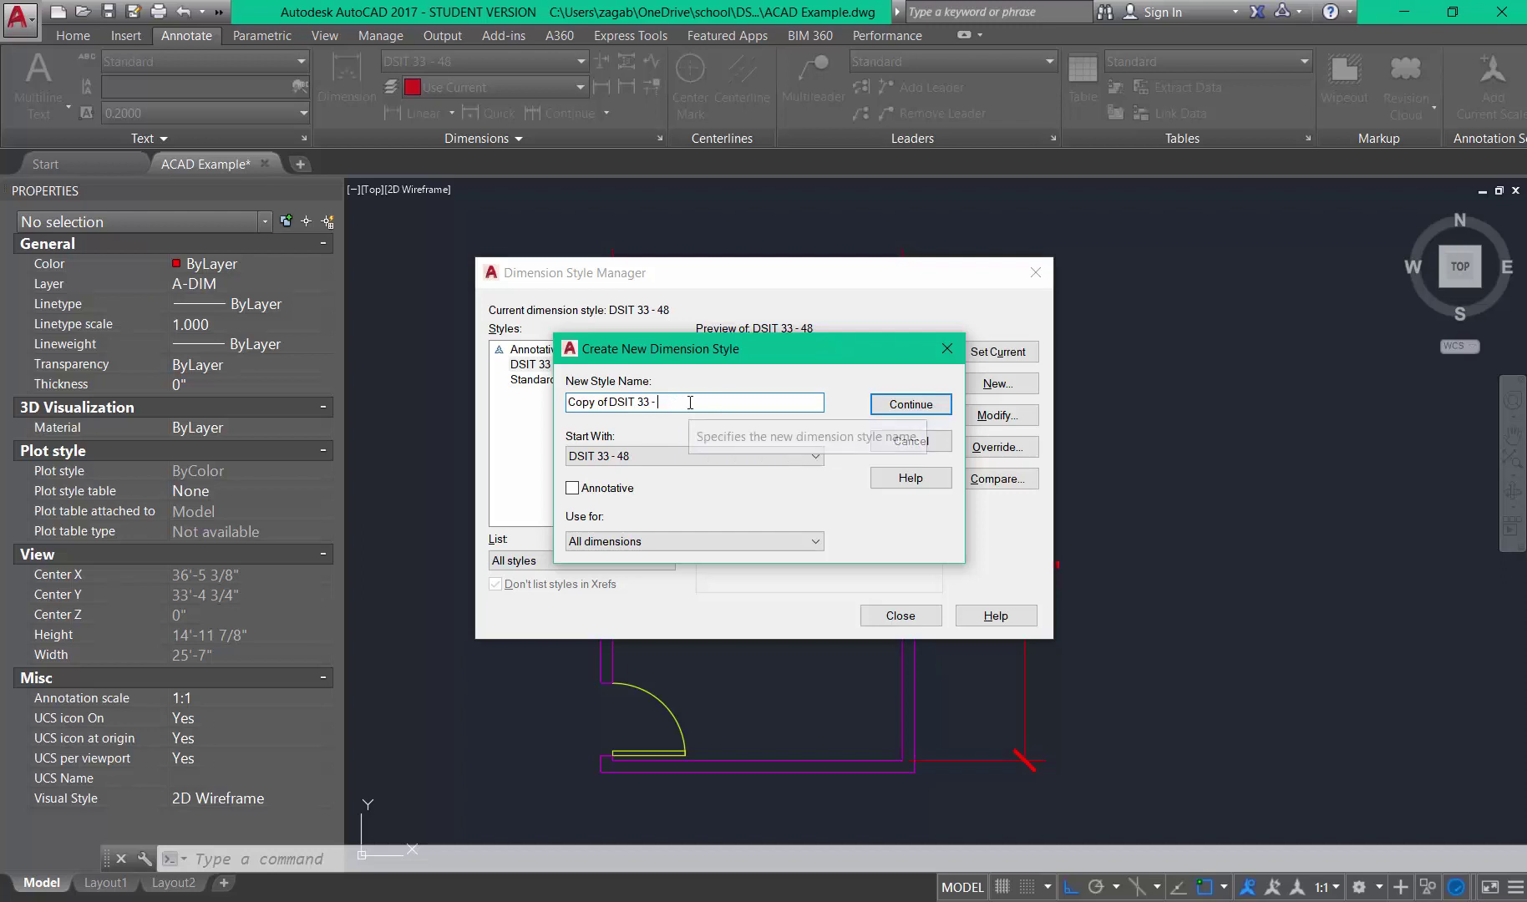
text(96)
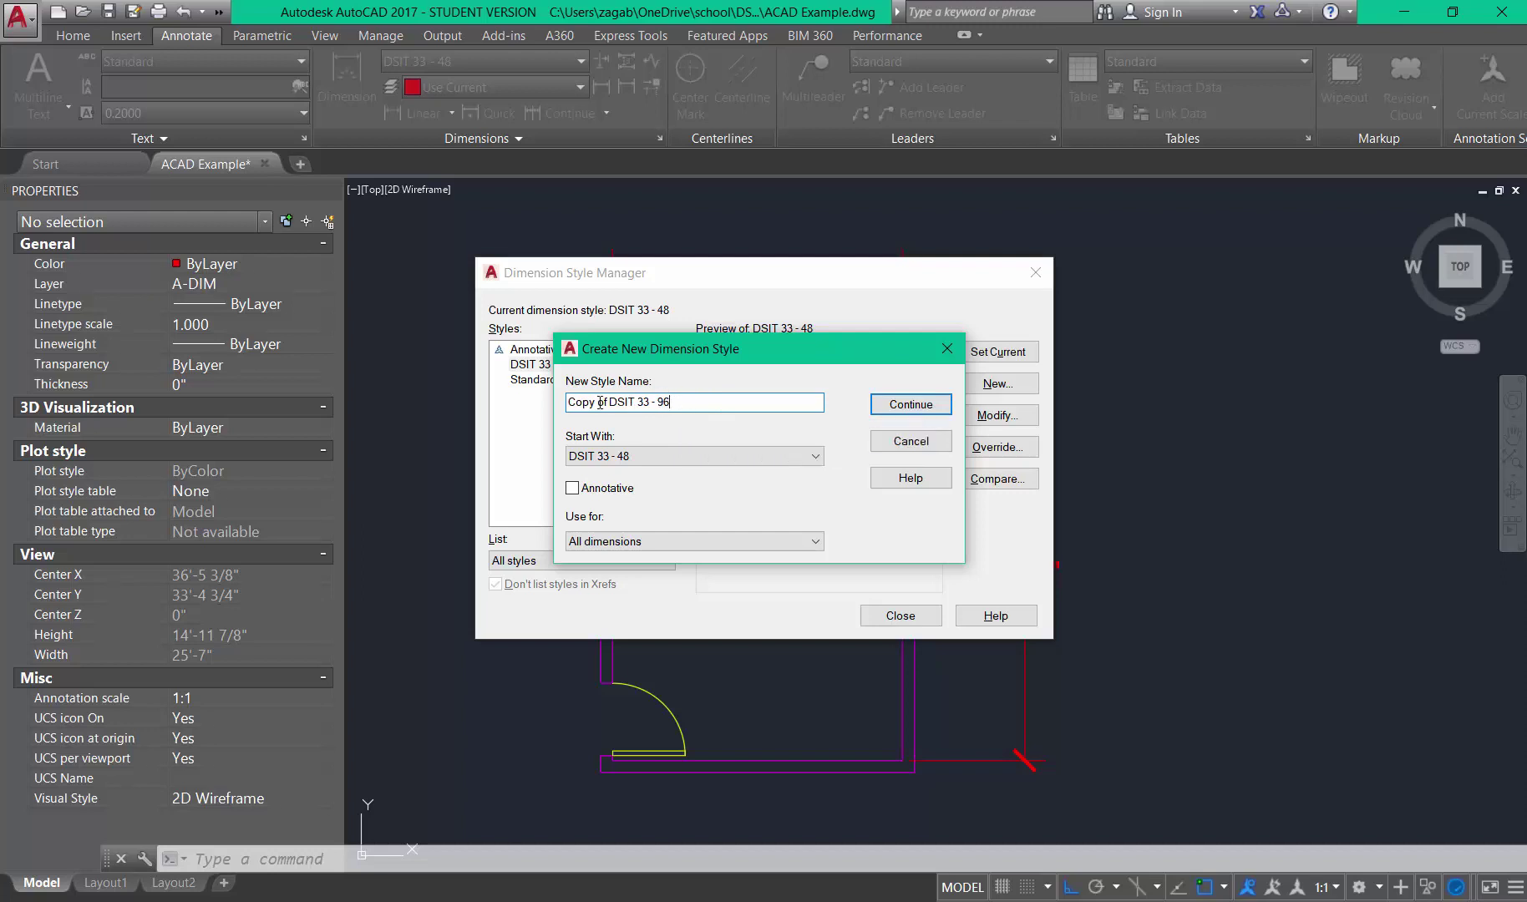
drag(612, 405, 577, 406)
key(BackSpace)
click(903, 406)
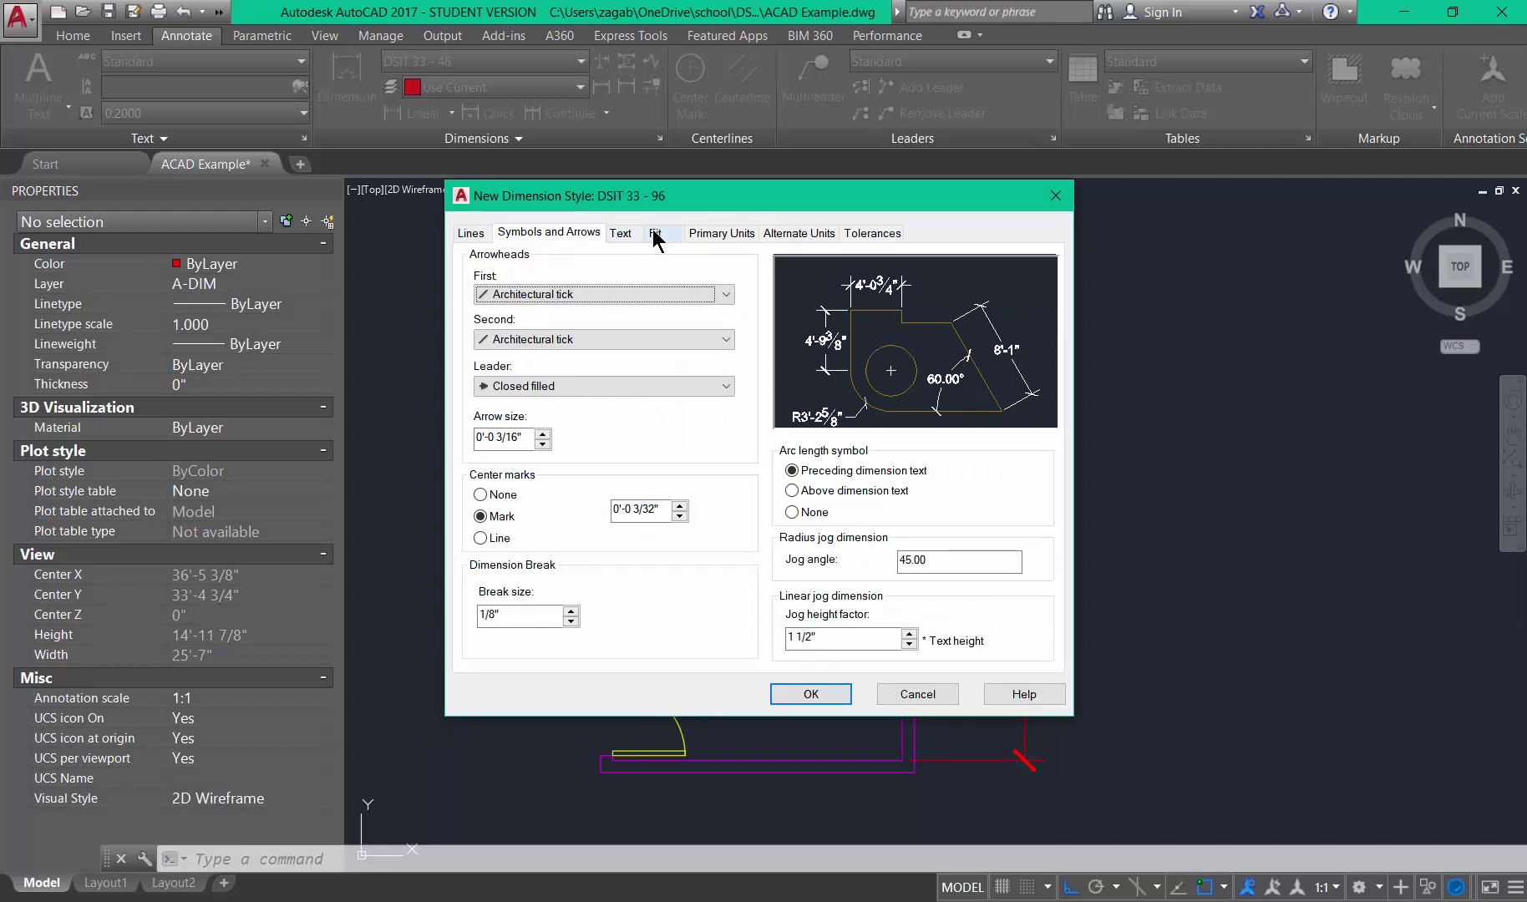
Set the new style's overall scale to 96, accept the settings and close the Dimension Style Manager.
click(654, 233)
click(983, 511)
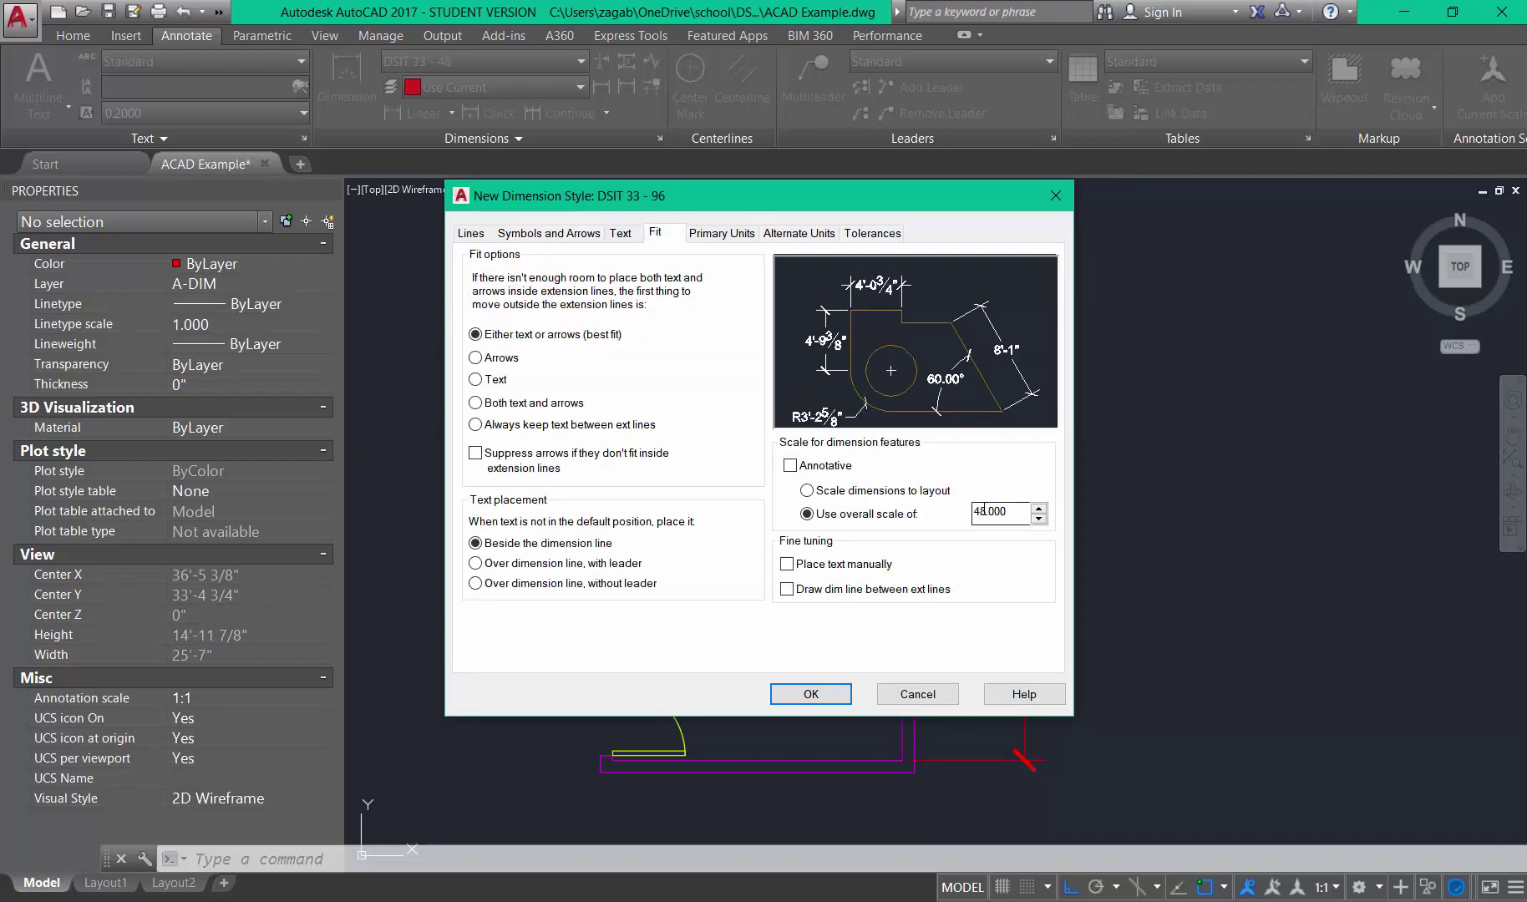
click(976, 511)
key(Delete)
key(Delete)
text(96)
click(825, 693)
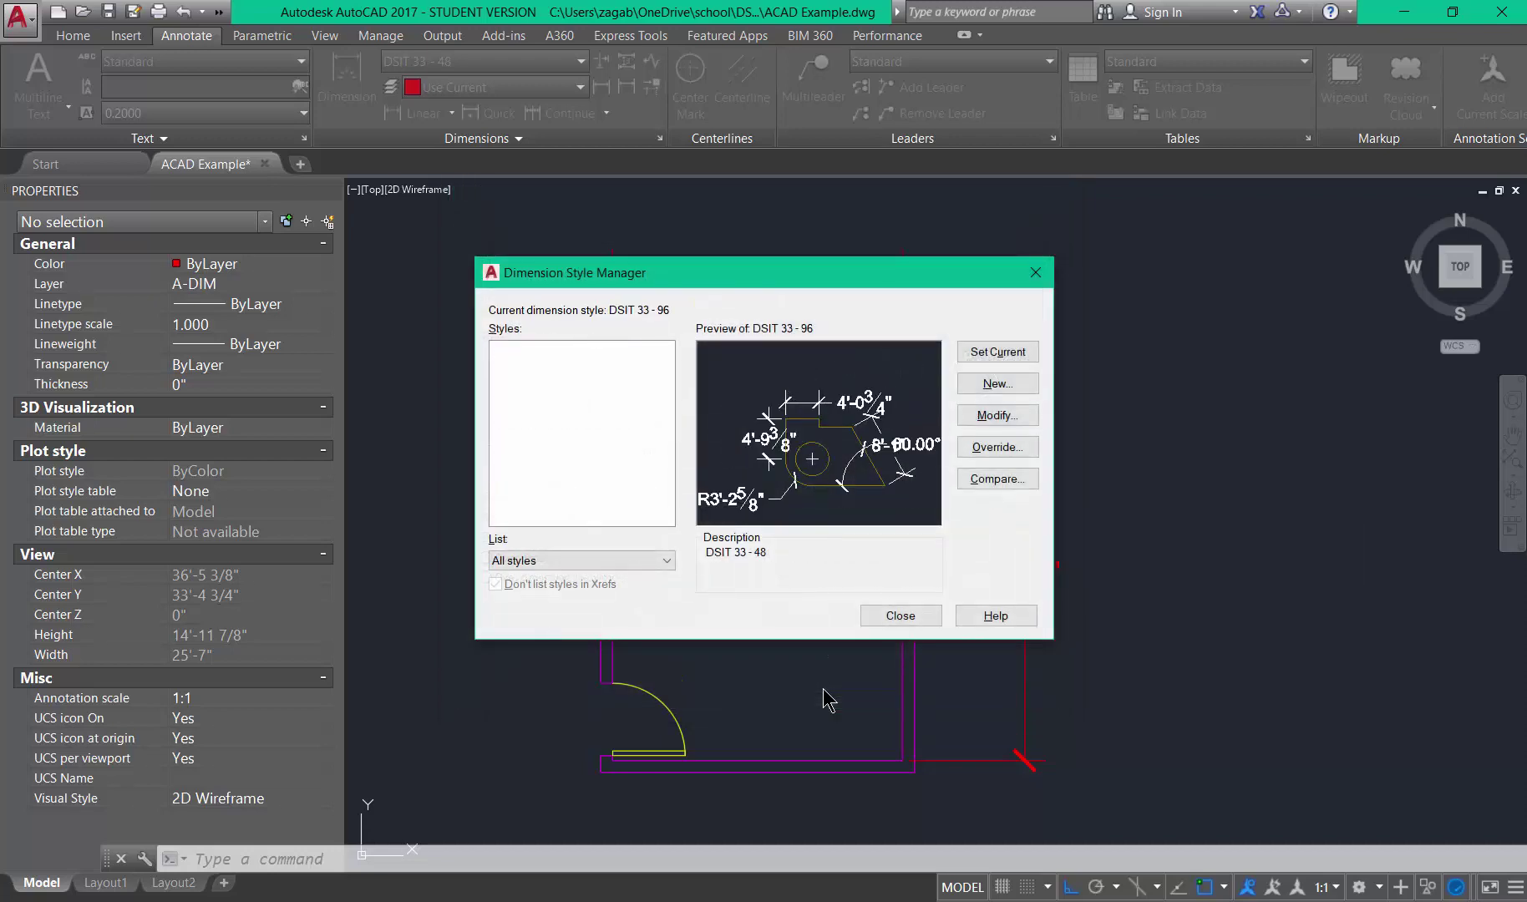
click(900, 616)
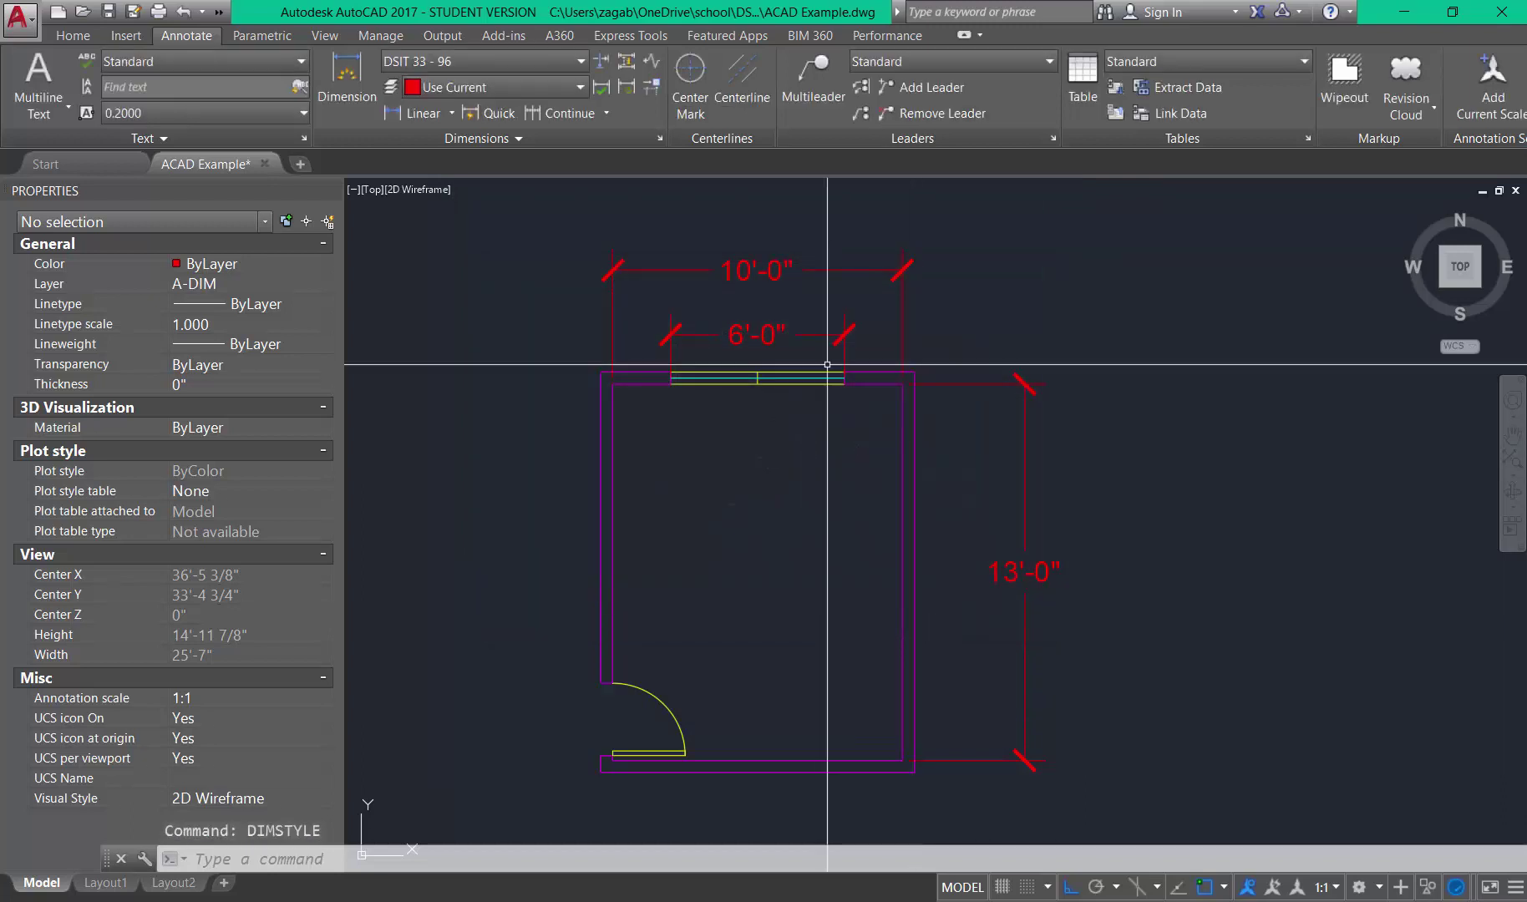
Assign the DSIT 33 - 96 dimension style to the room width dimension above the top wall.
click(802, 276)
click(761, 224)
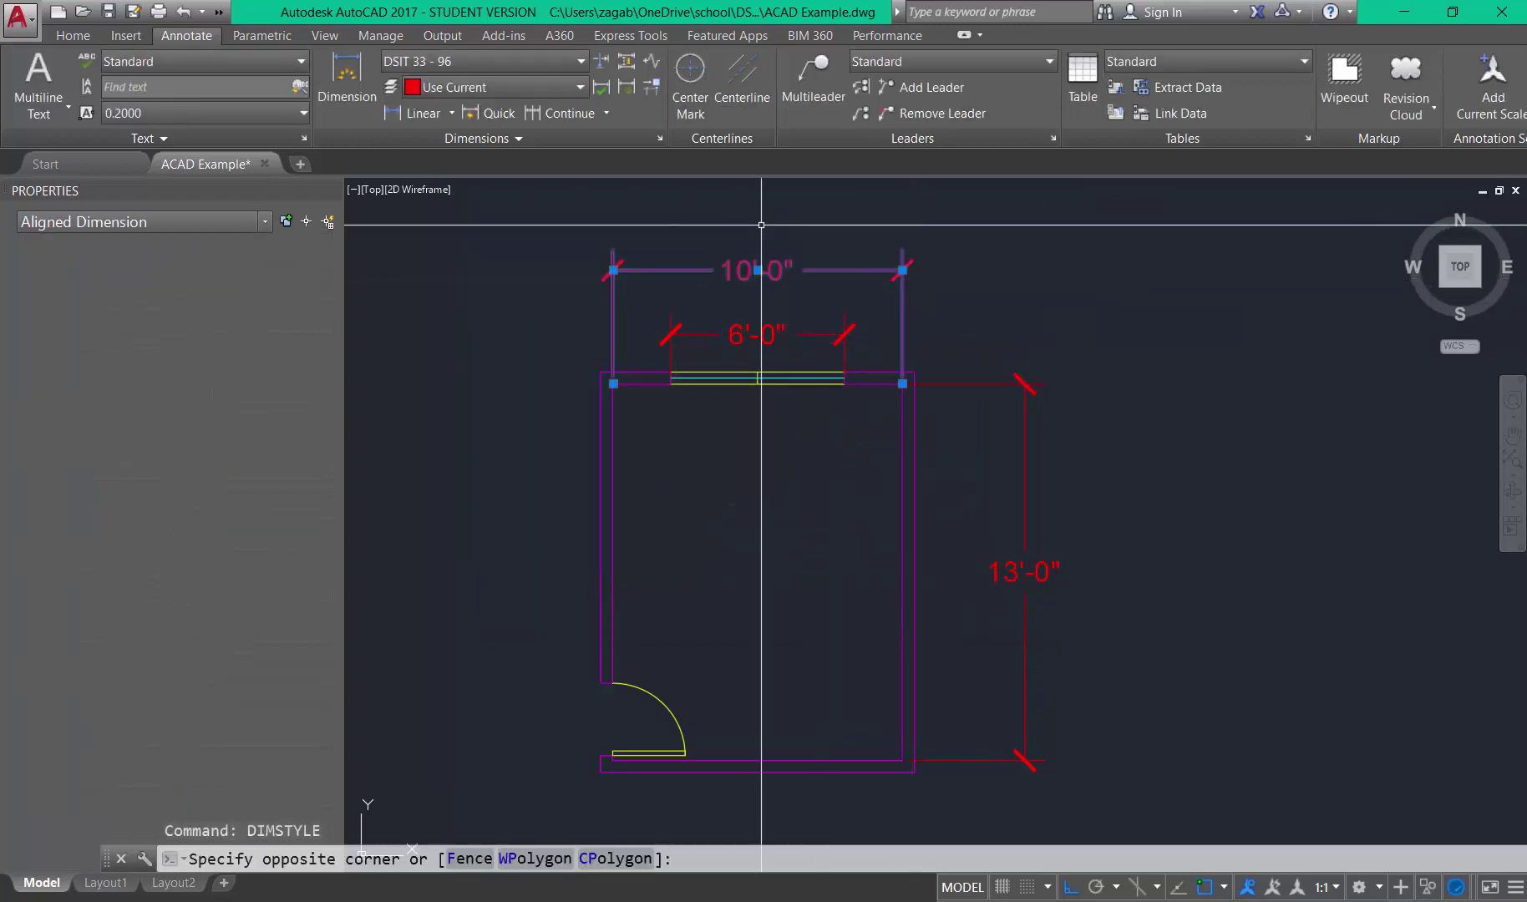
click(578, 63)
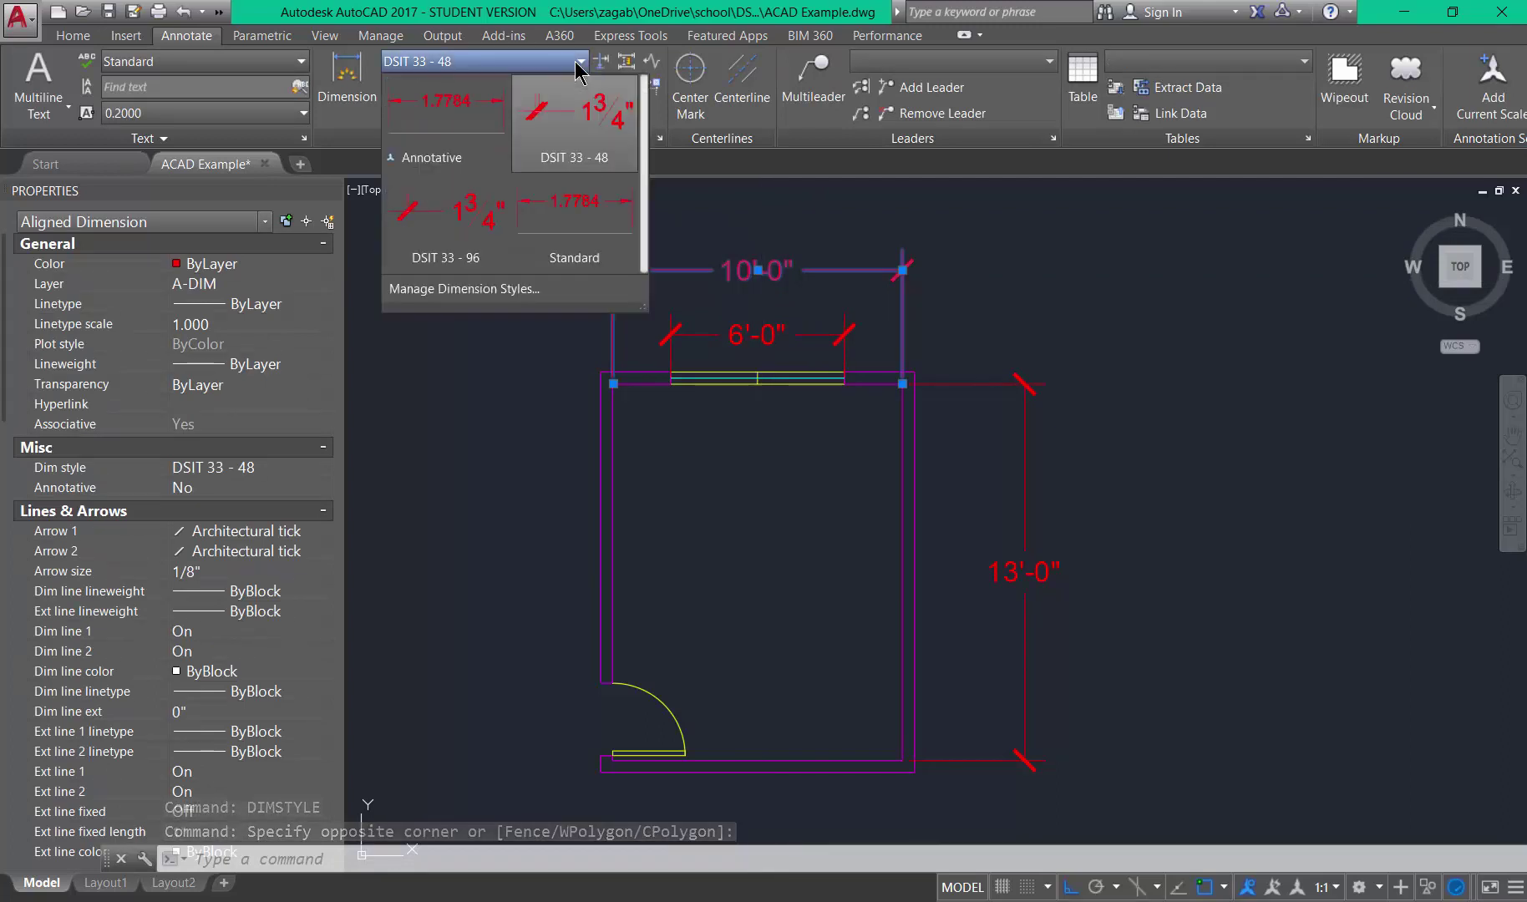
click(451, 227)
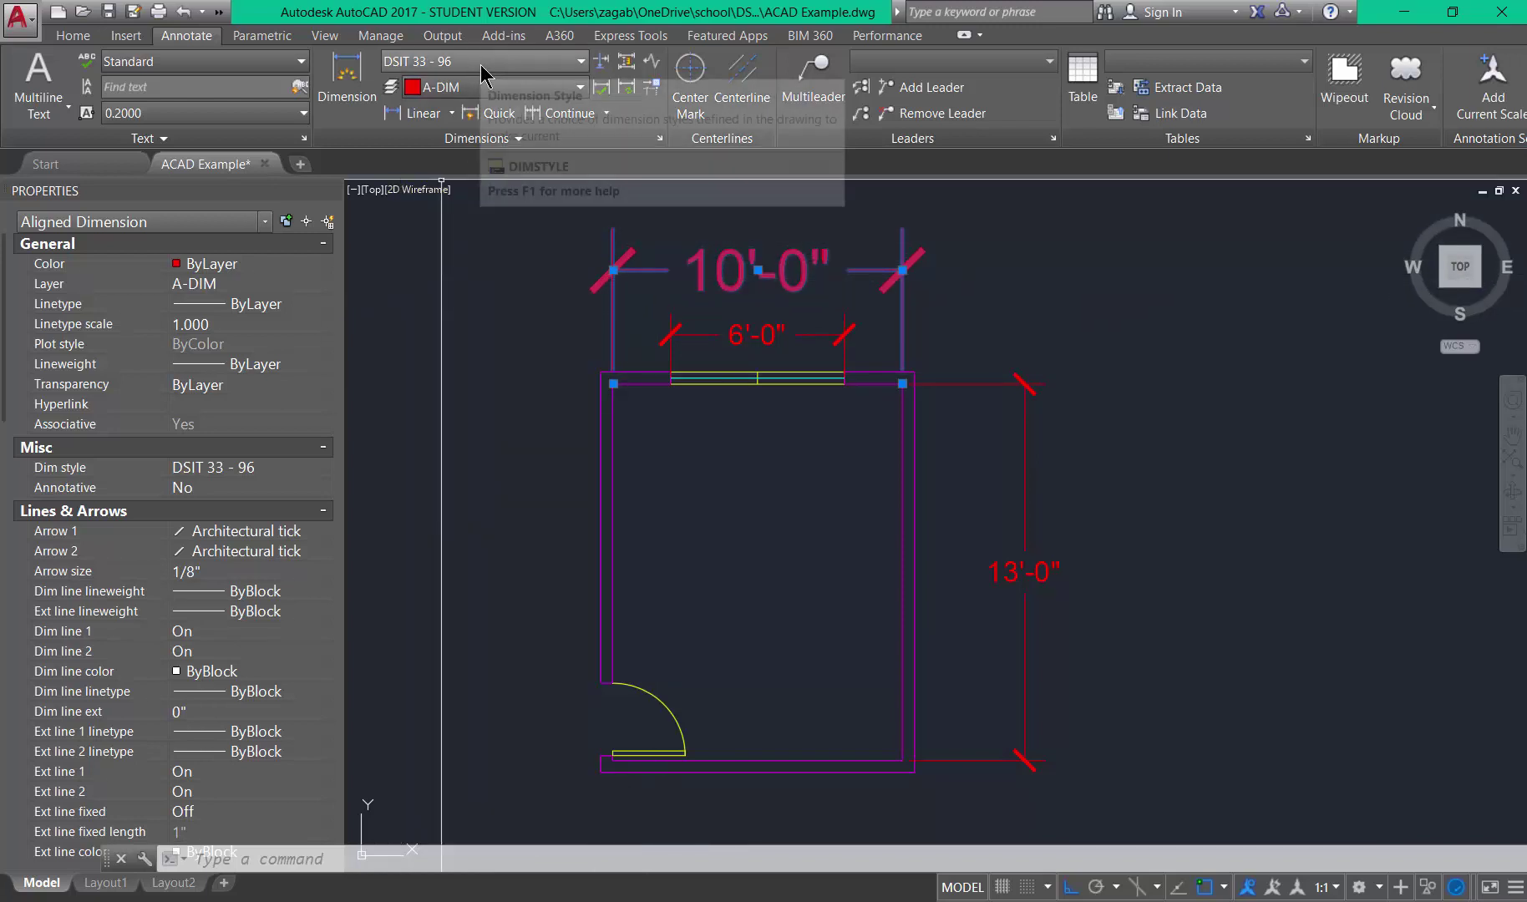
Modify the DSIT 33 - 96 dimension style to a text height of 0'-0 1/8" and accept the change.
text(dimst)
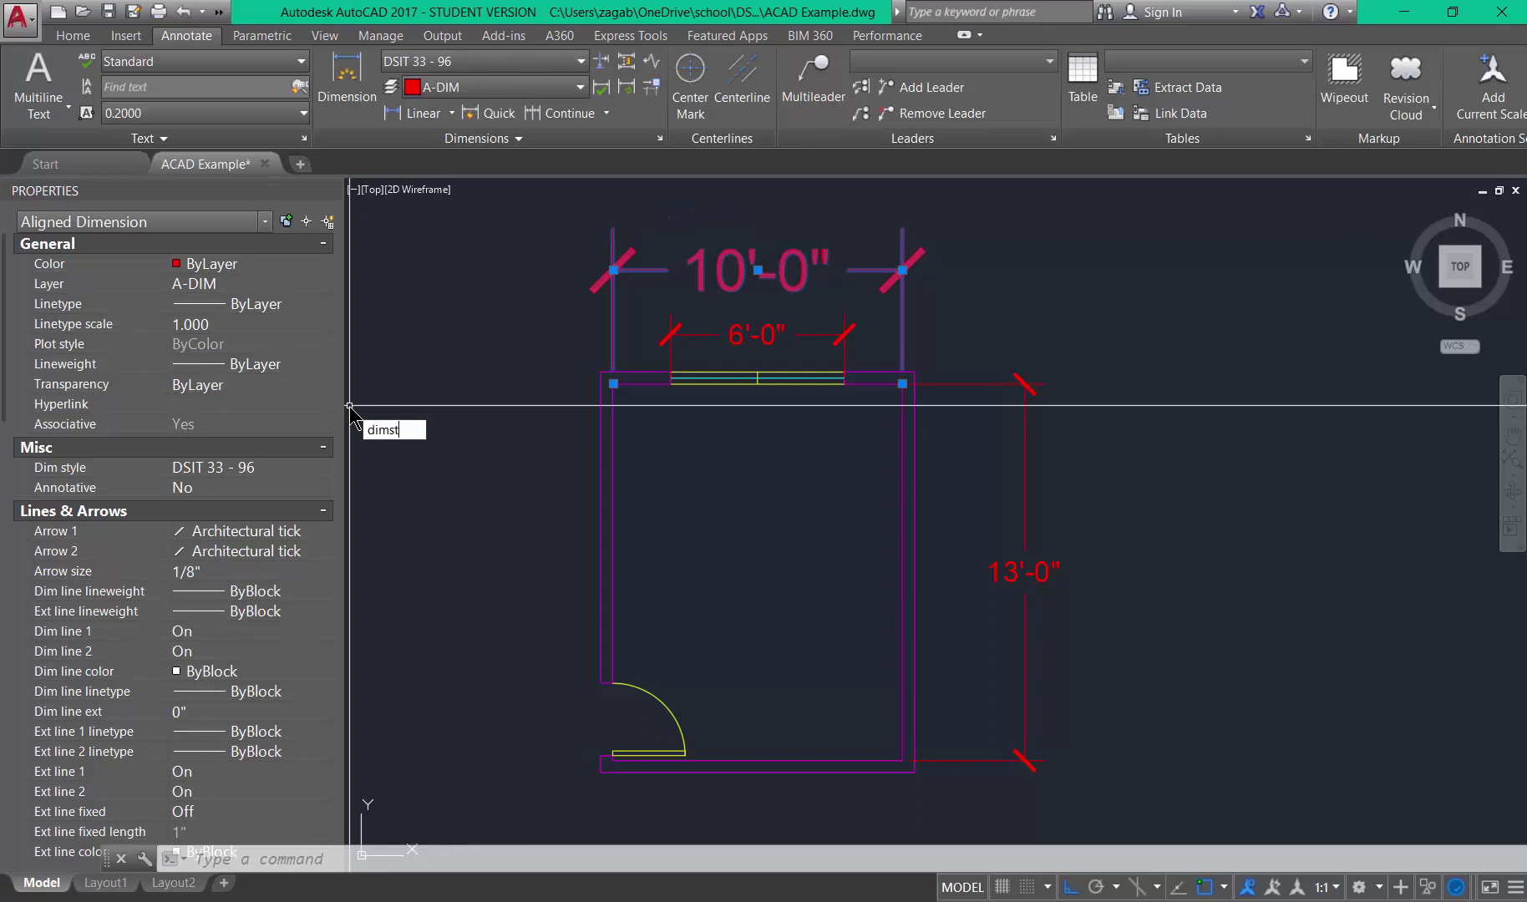
text(yle)
key(Return)
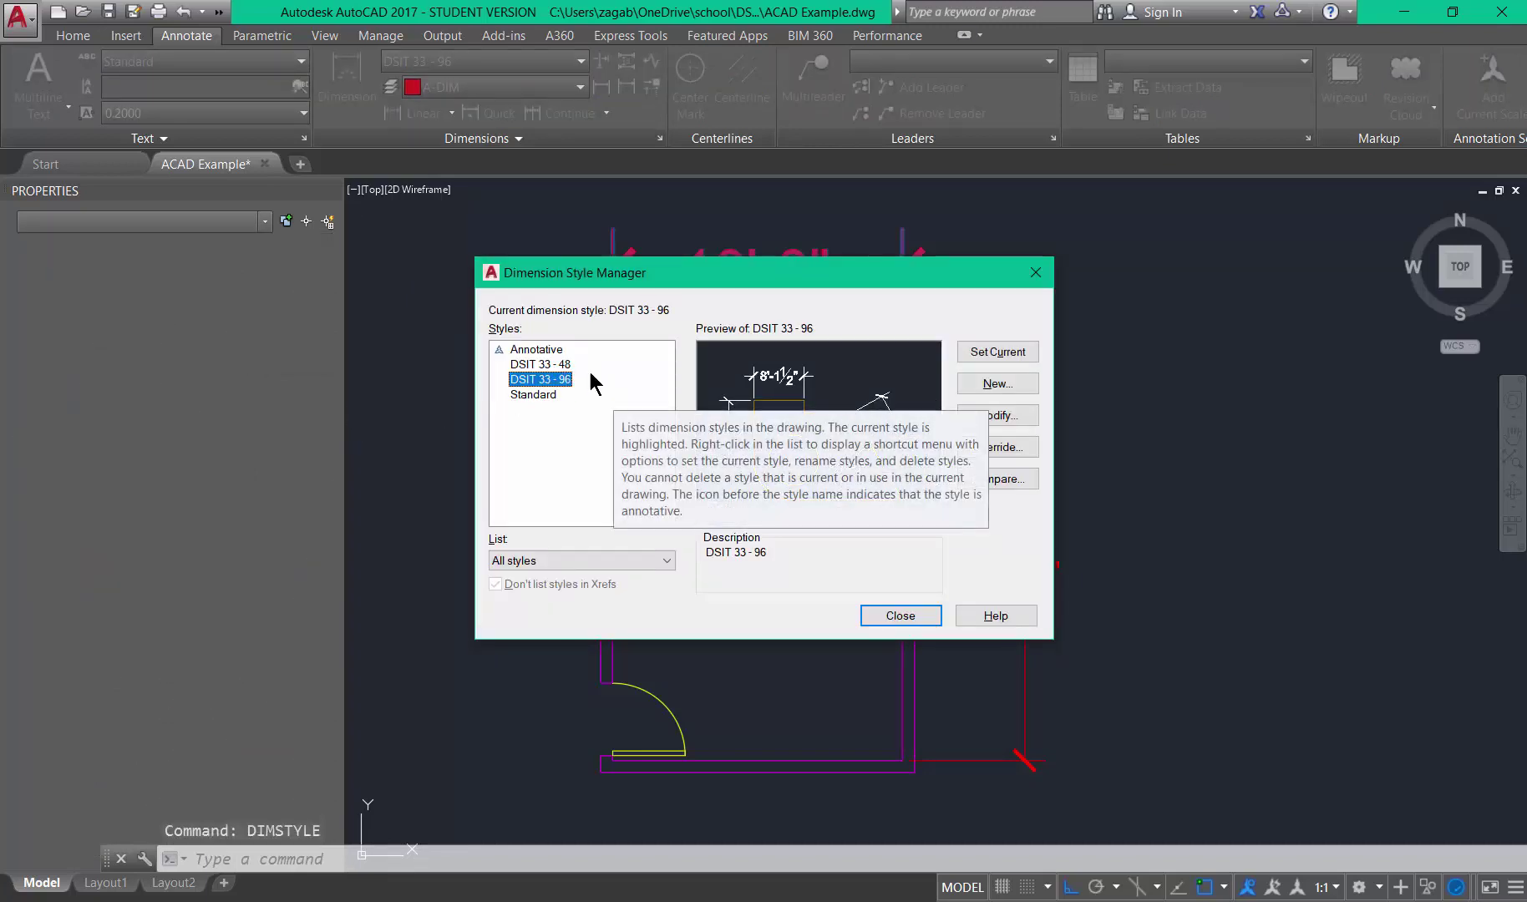
click(986, 415)
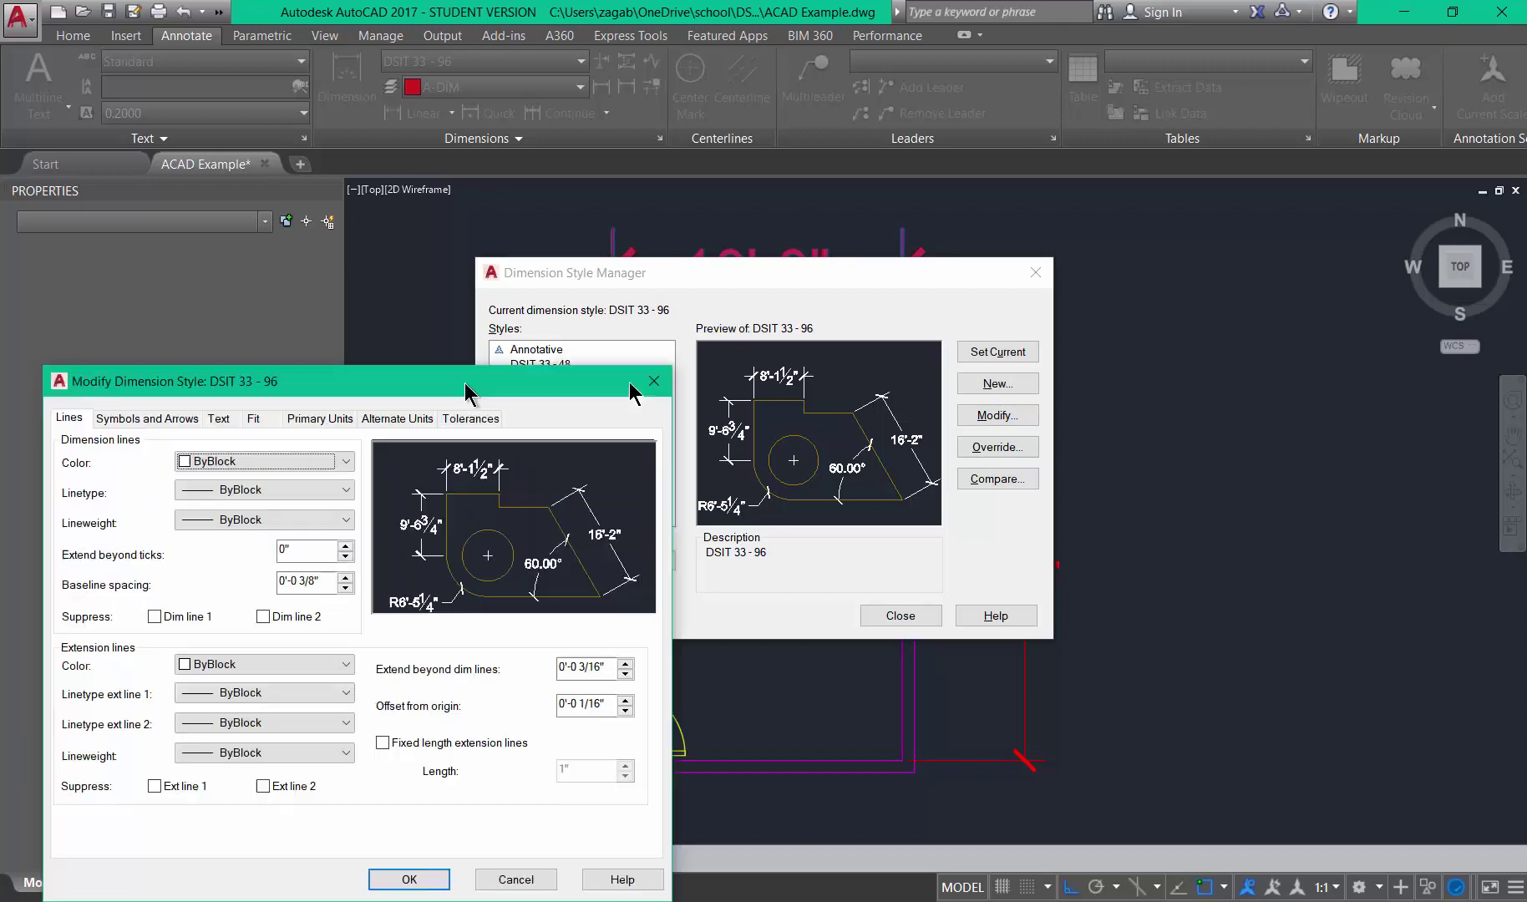
drag(465, 382, 683, 234)
click(440, 268)
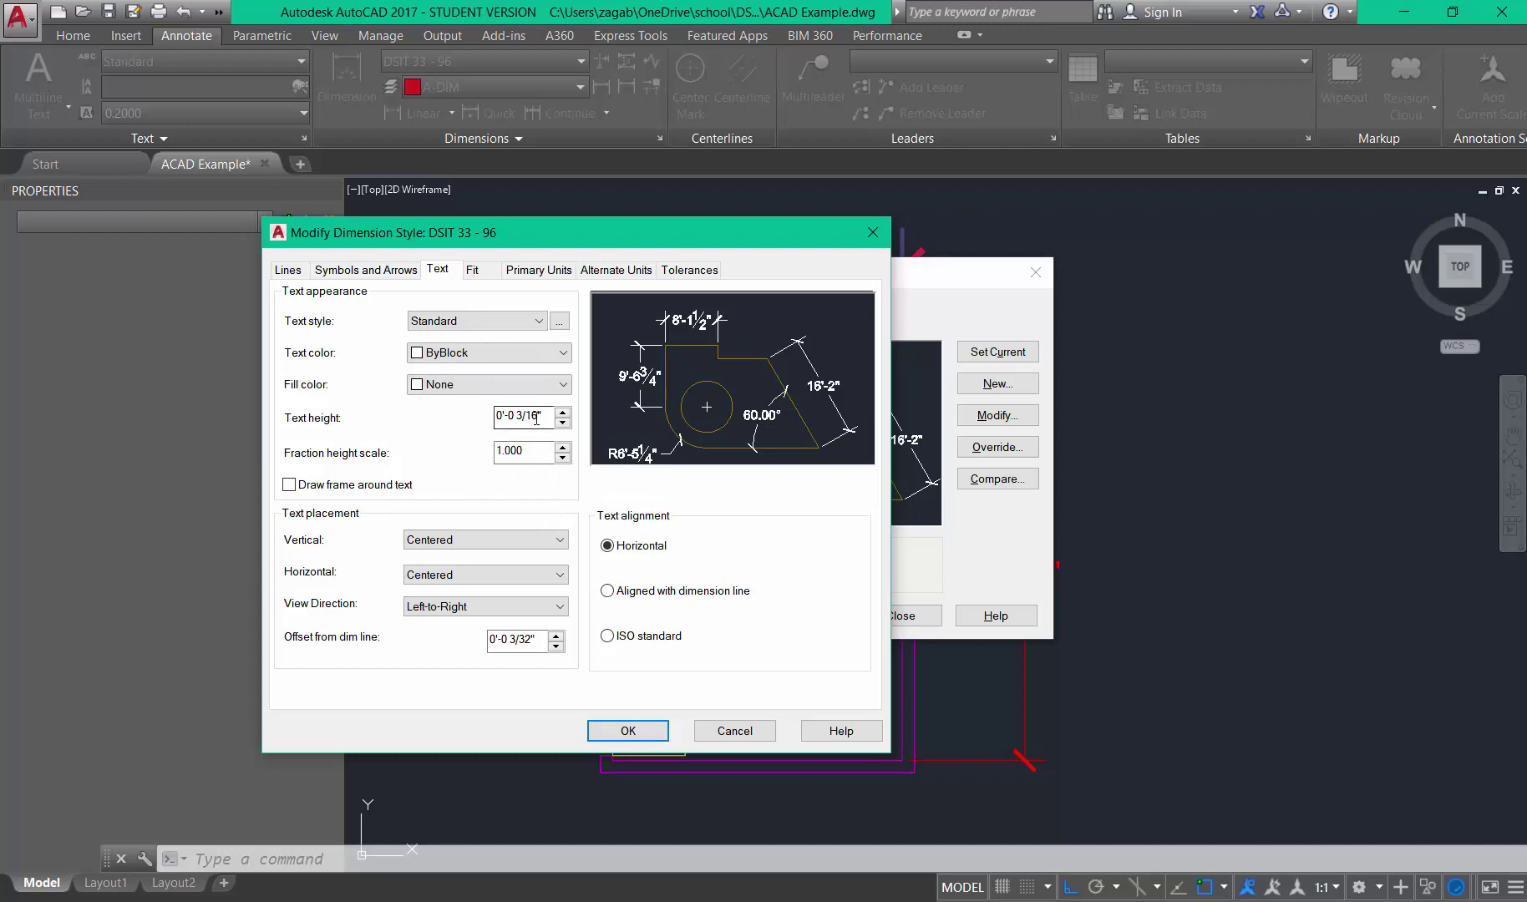
drag(540, 416, 527, 415)
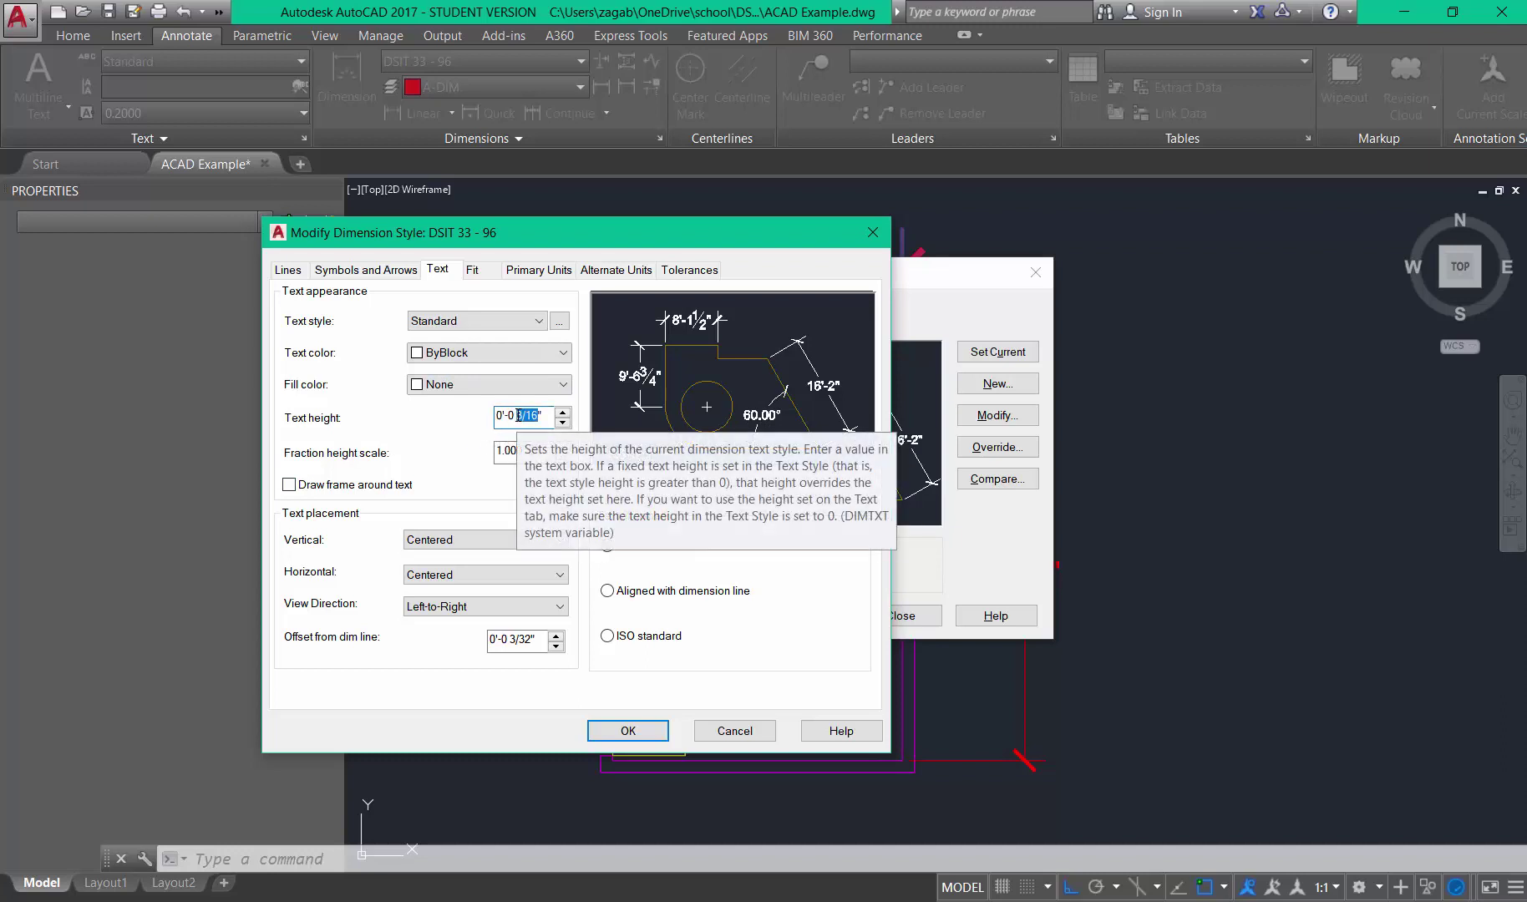
key(BackSpace)
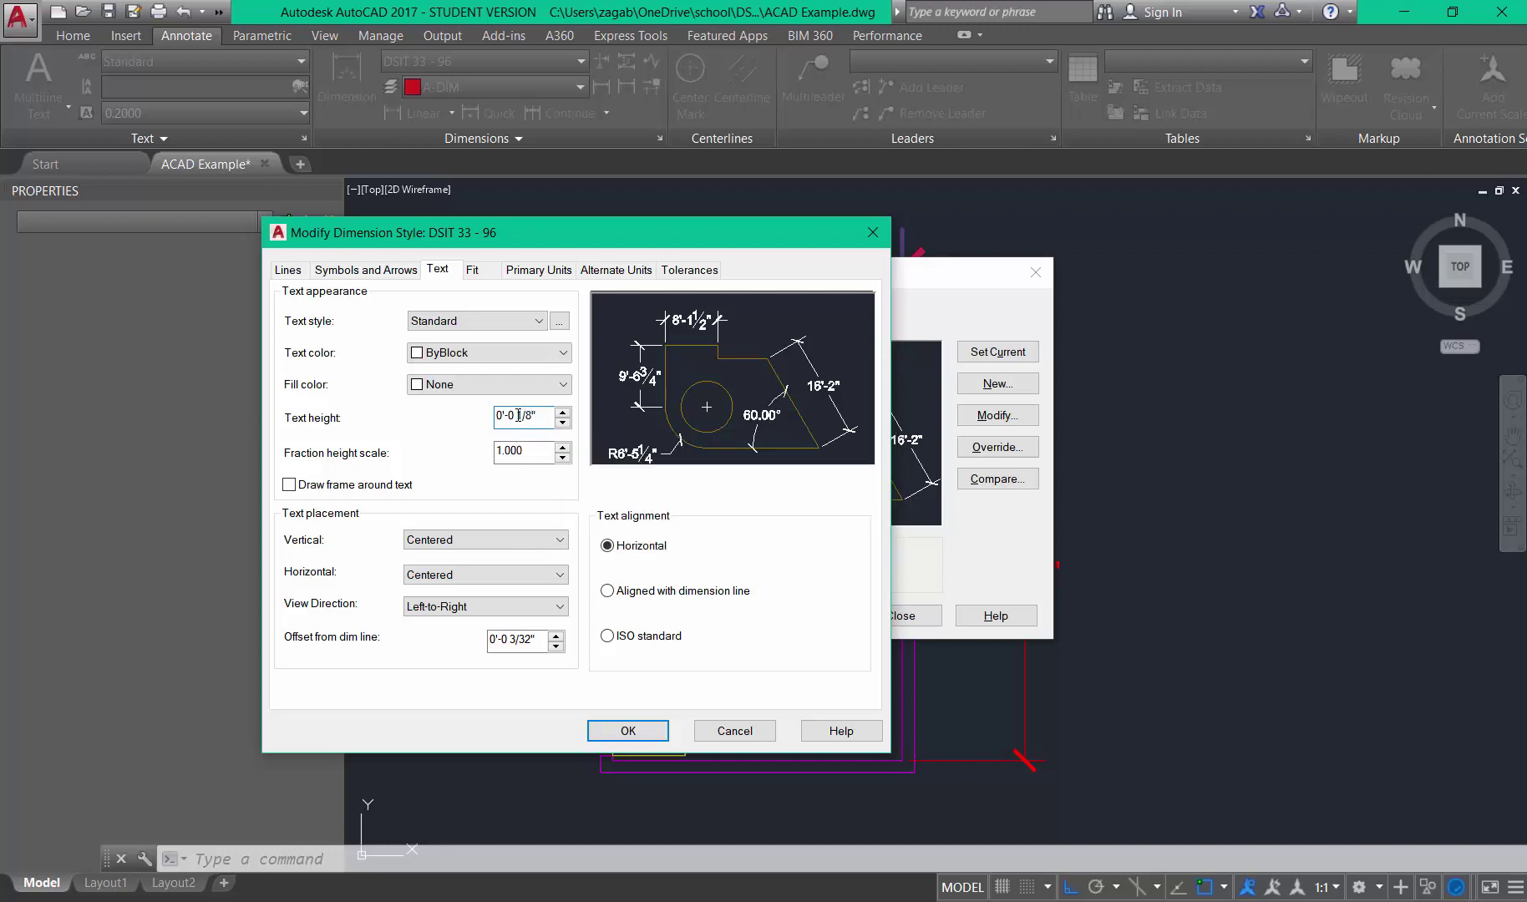
click(627, 730)
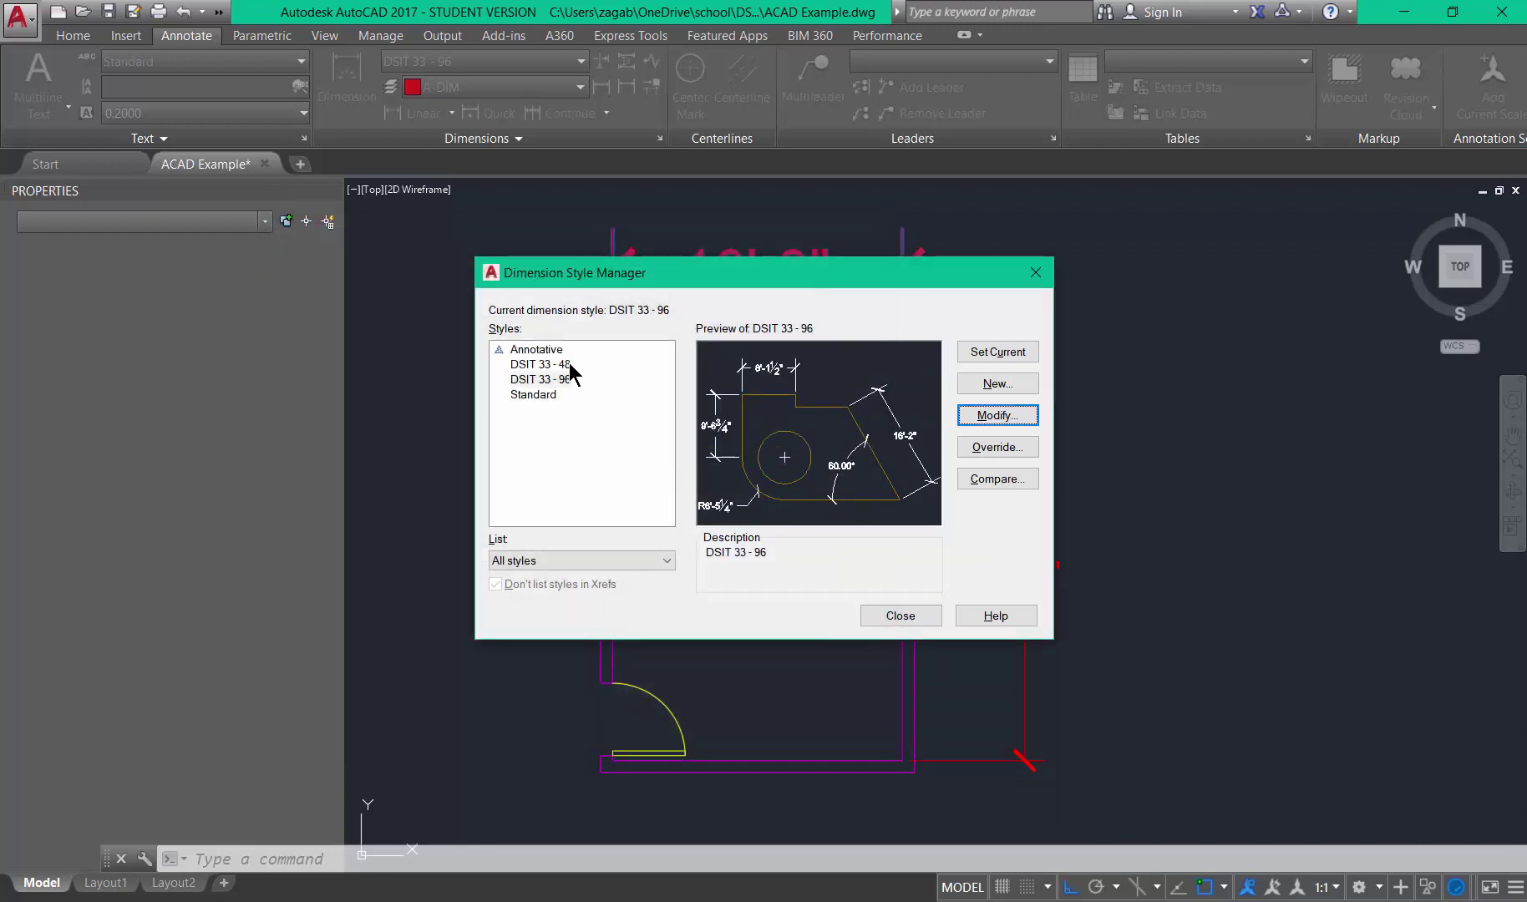
Modify the DSIT 33 - 48 dimension style to a text height of 0'-0 1/8" and close the Dimension Style Manager.
click(557, 363)
click(994, 414)
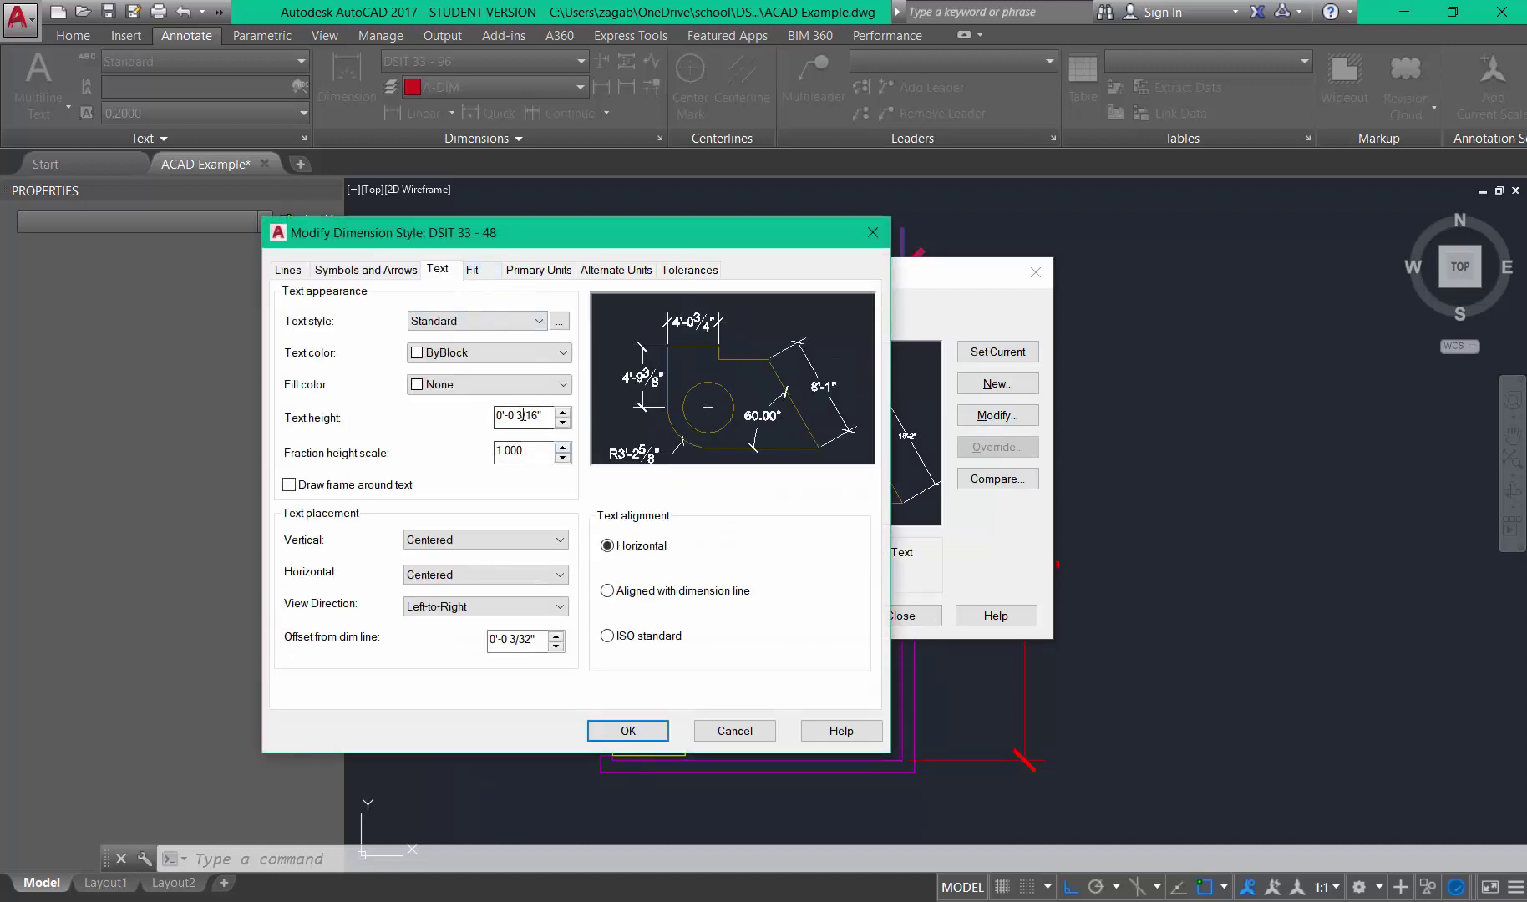
drag(515, 415, 536, 416)
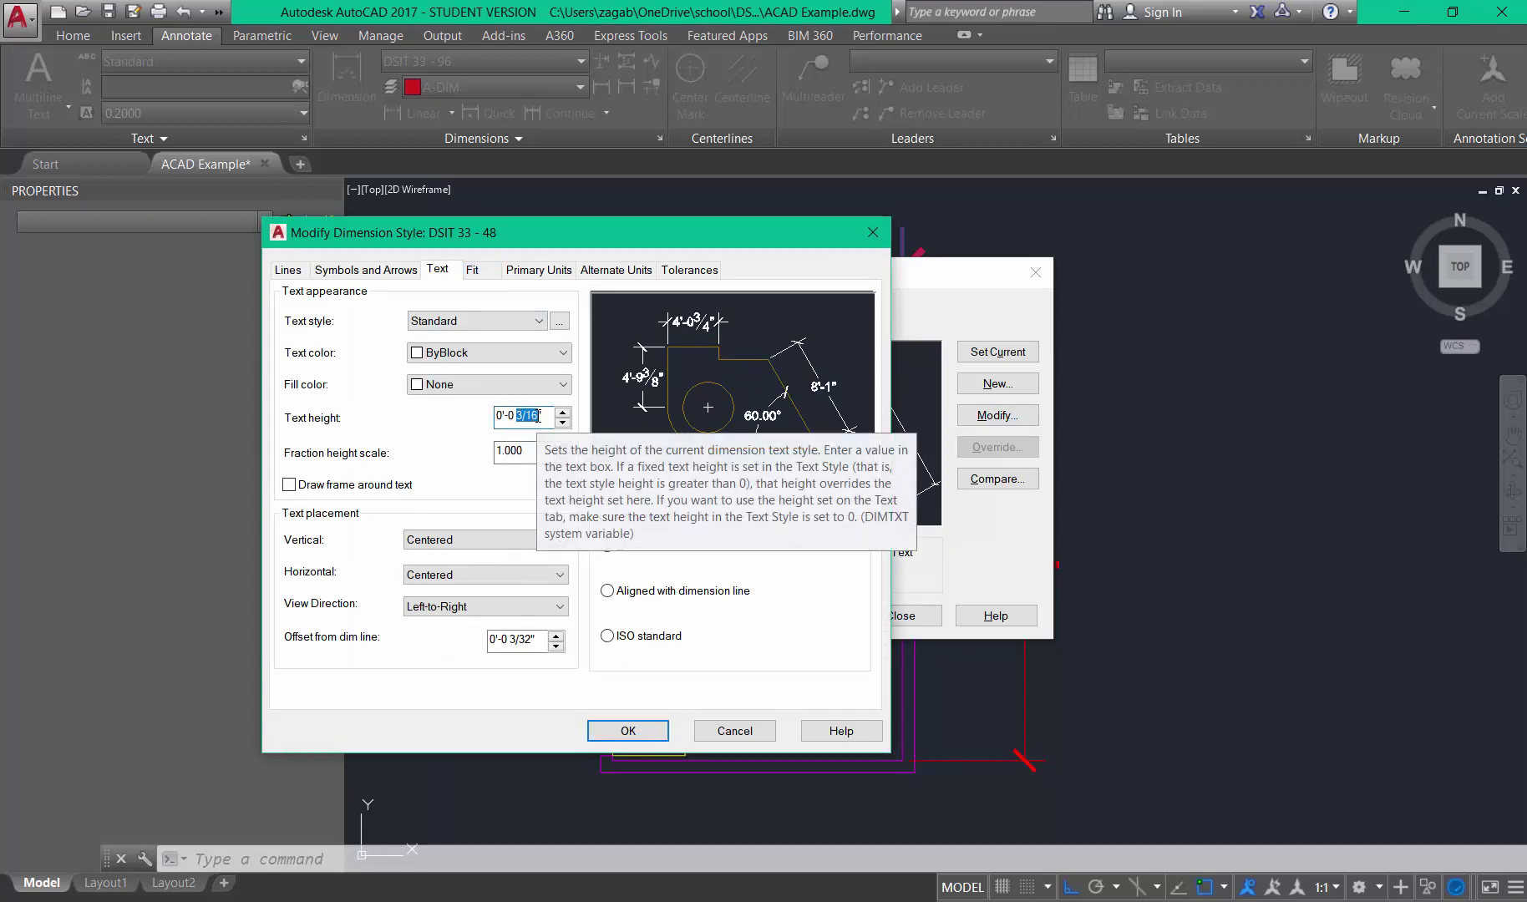
text(1/)
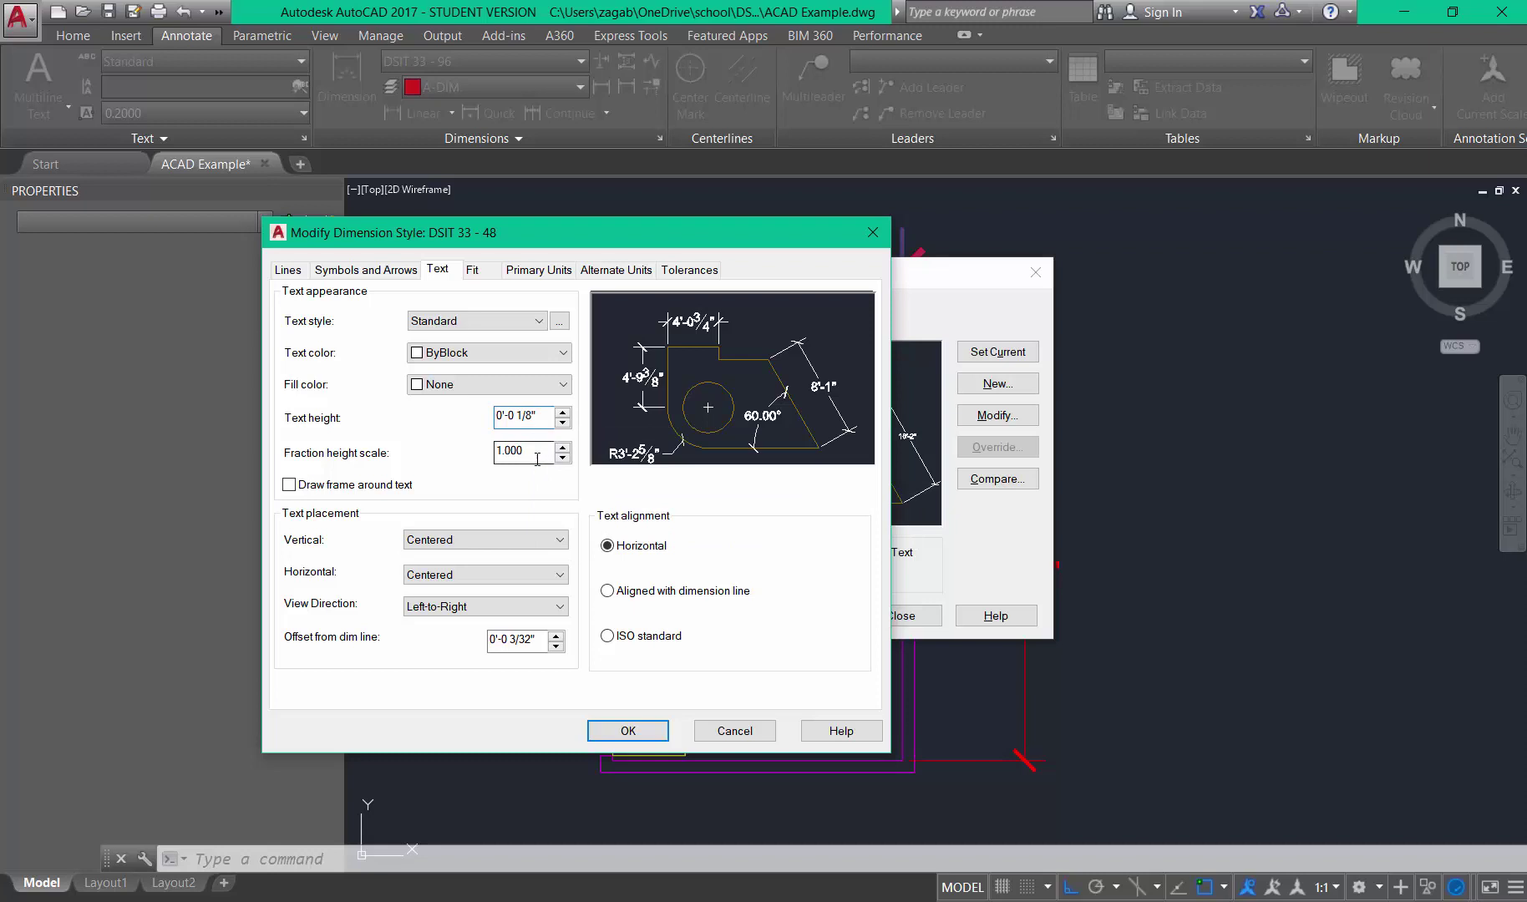
click(628, 730)
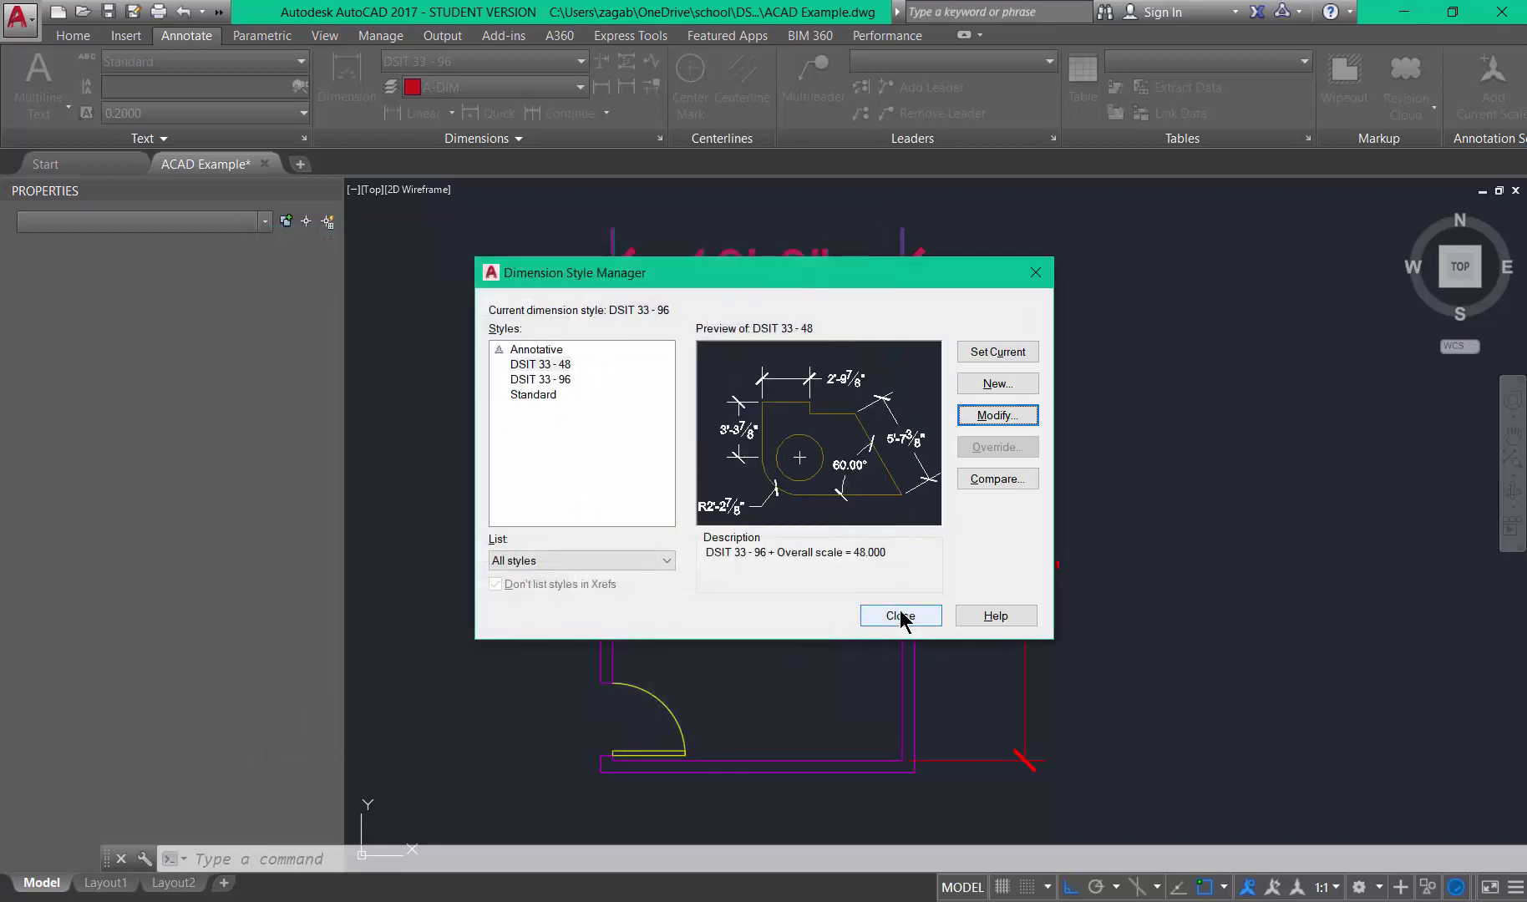
click(899, 615)
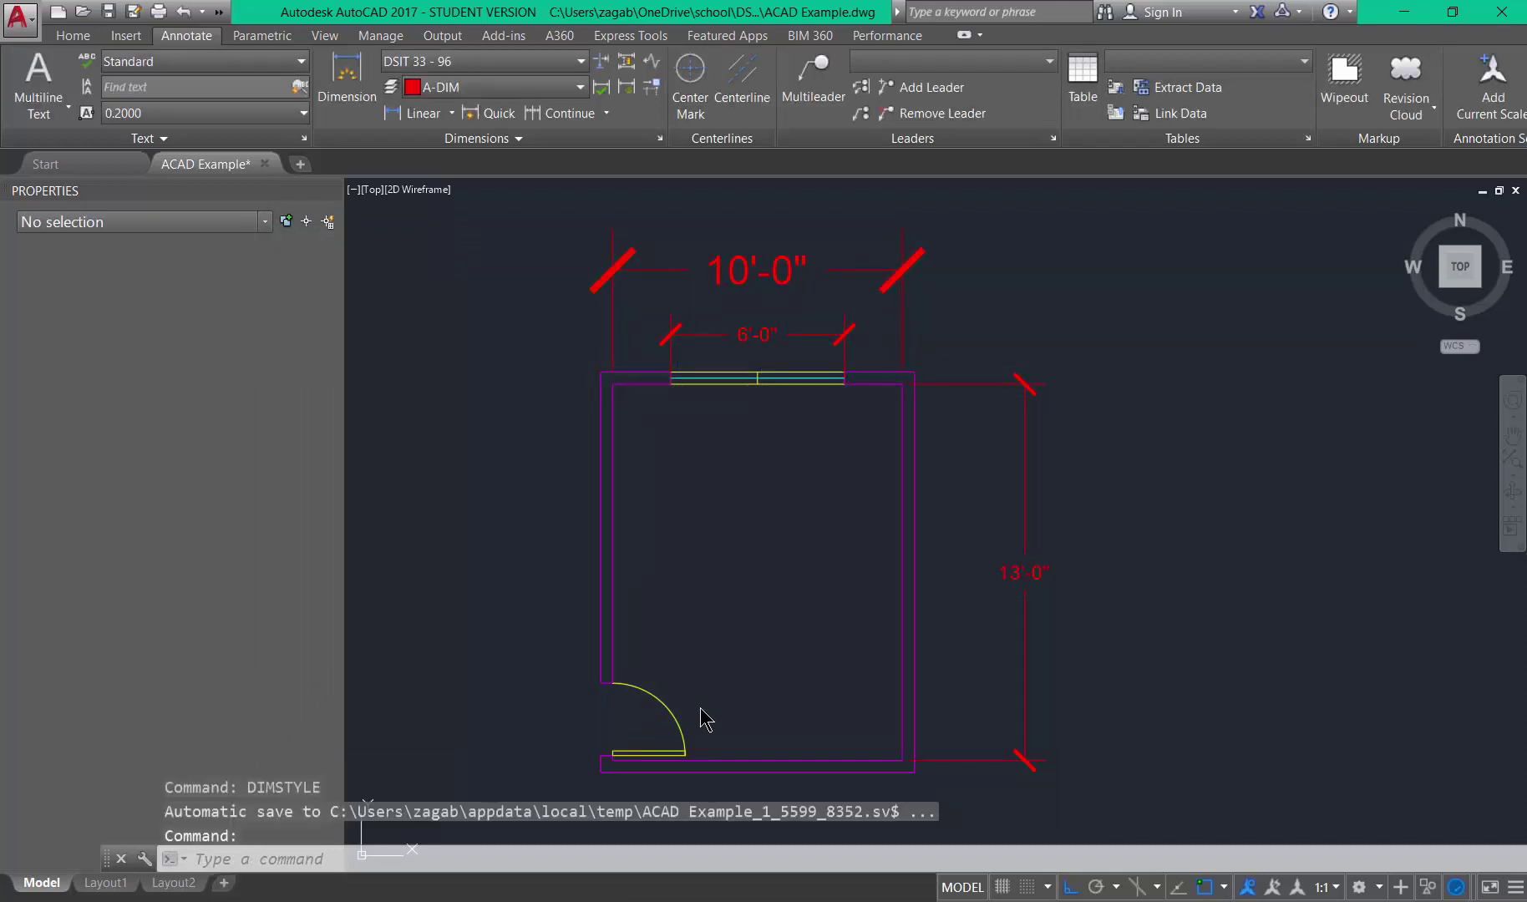
Delete the overall room width dimension above the window dimension.
click(844, 294)
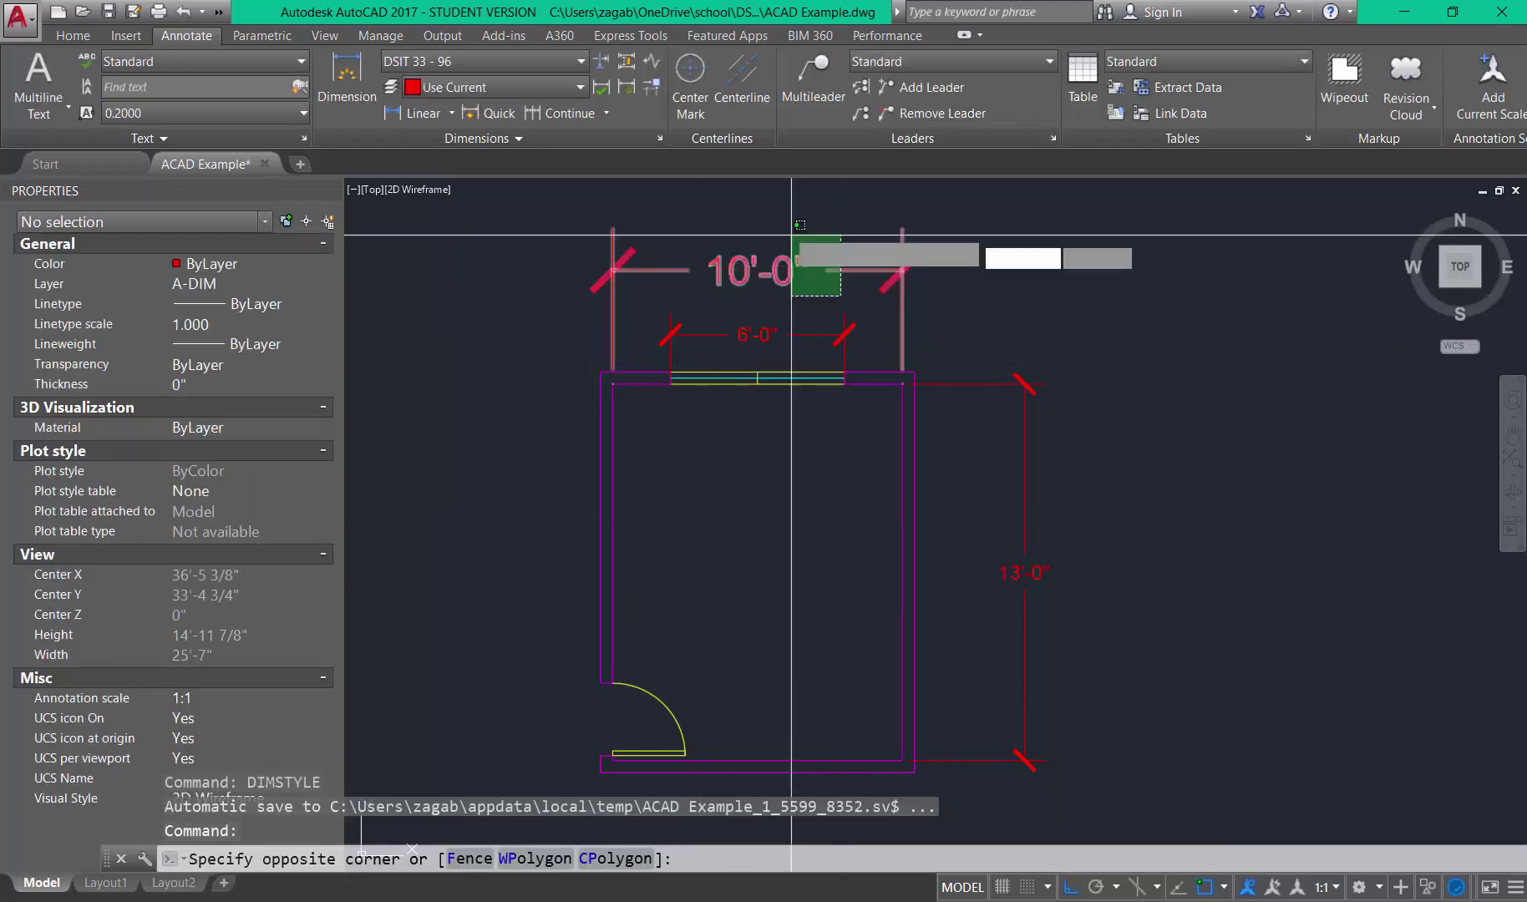
click(784, 226)
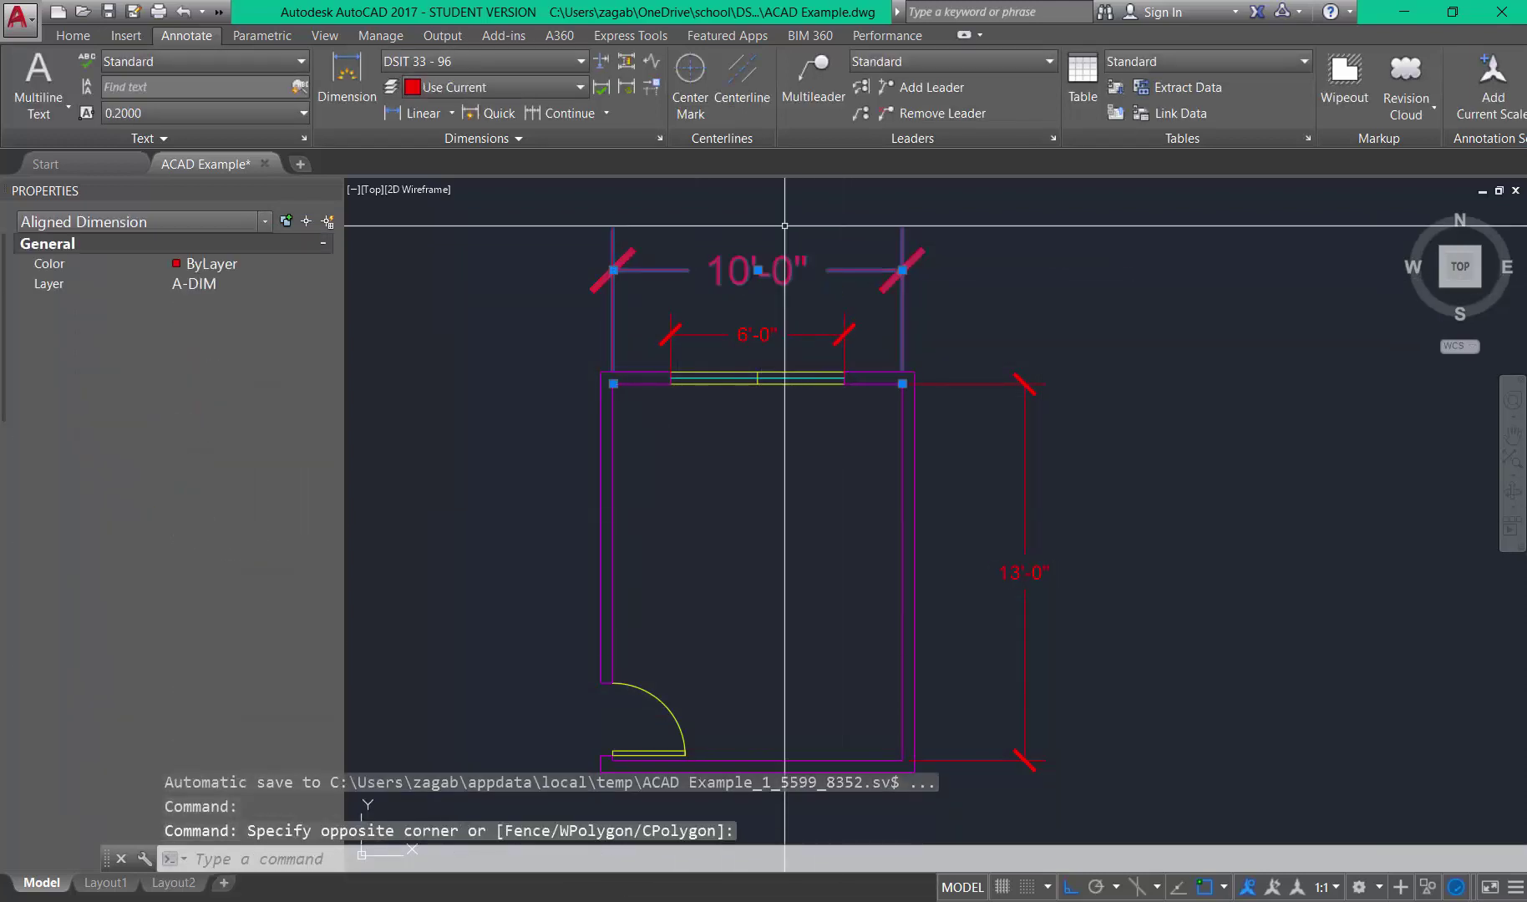
key(Delete)
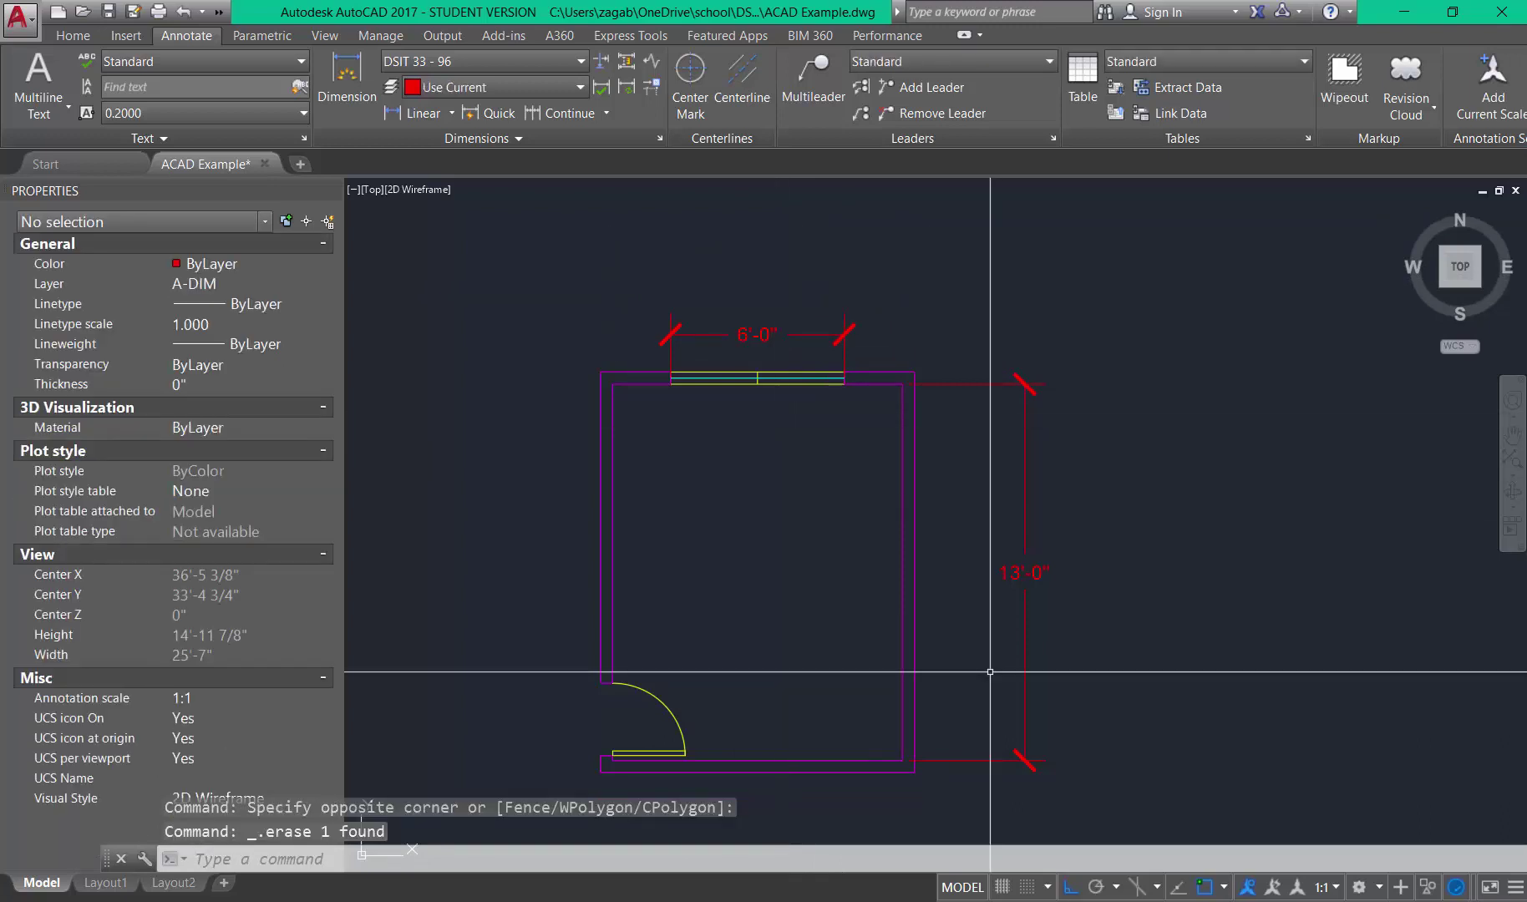